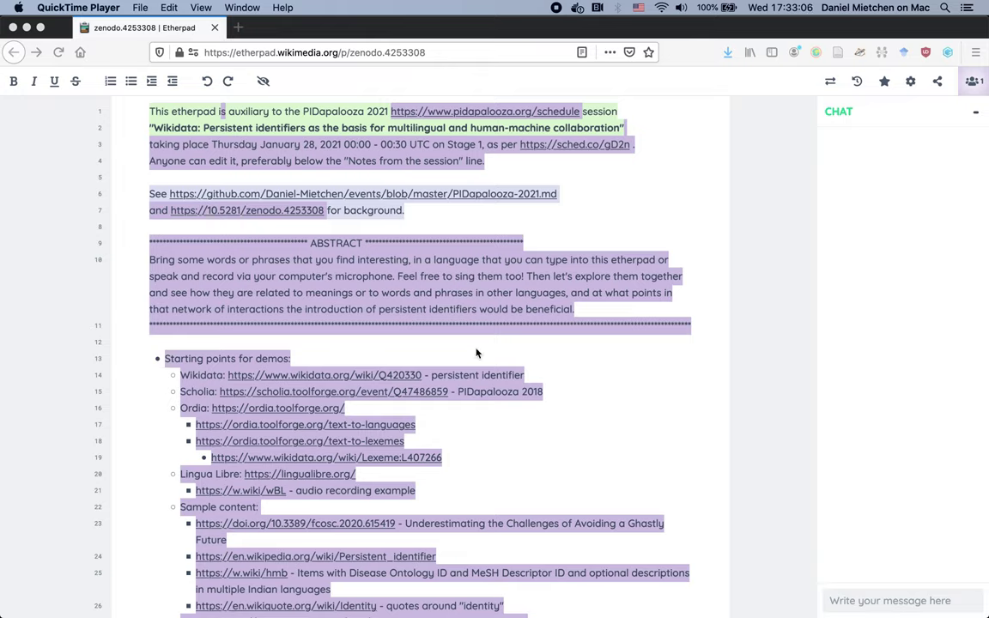
# Open the Wikidata item Q420330 from the Etherpad's demo list and examine its labels and descriptions in the listed languages
pyautogui.scroll(-1, 521, 369)
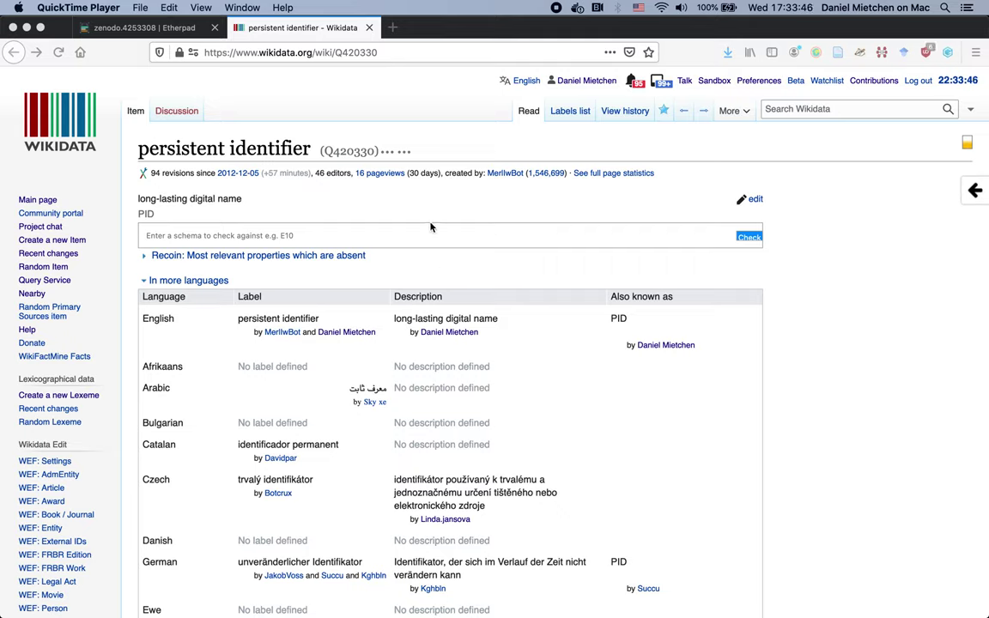
pyautogui.scroll(-5, 416, 224)
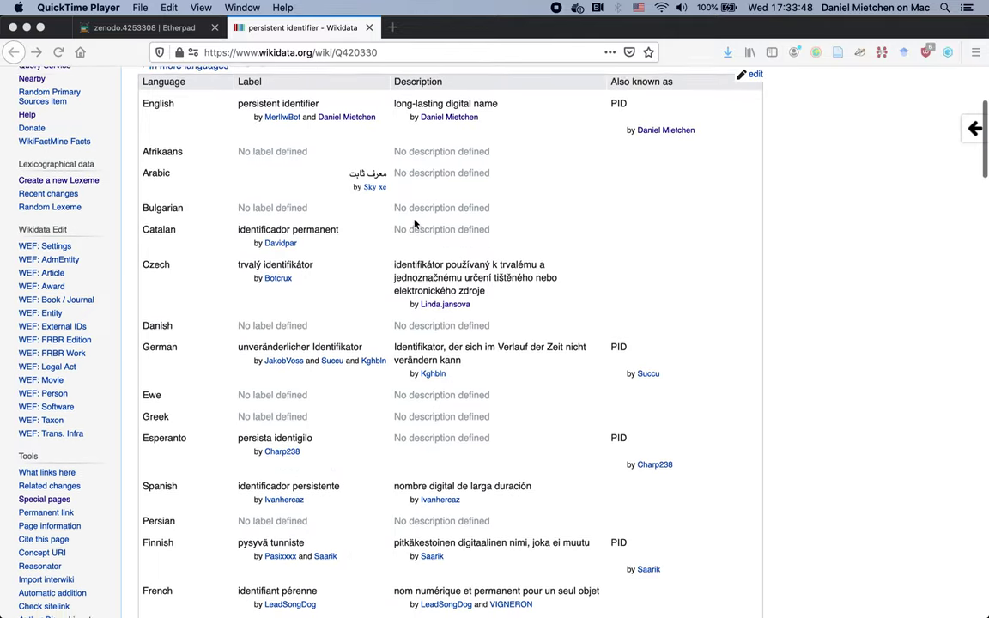
pyautogui.scroll(3, 412, 222)
pyautogui.scroll(3, 414, 224)
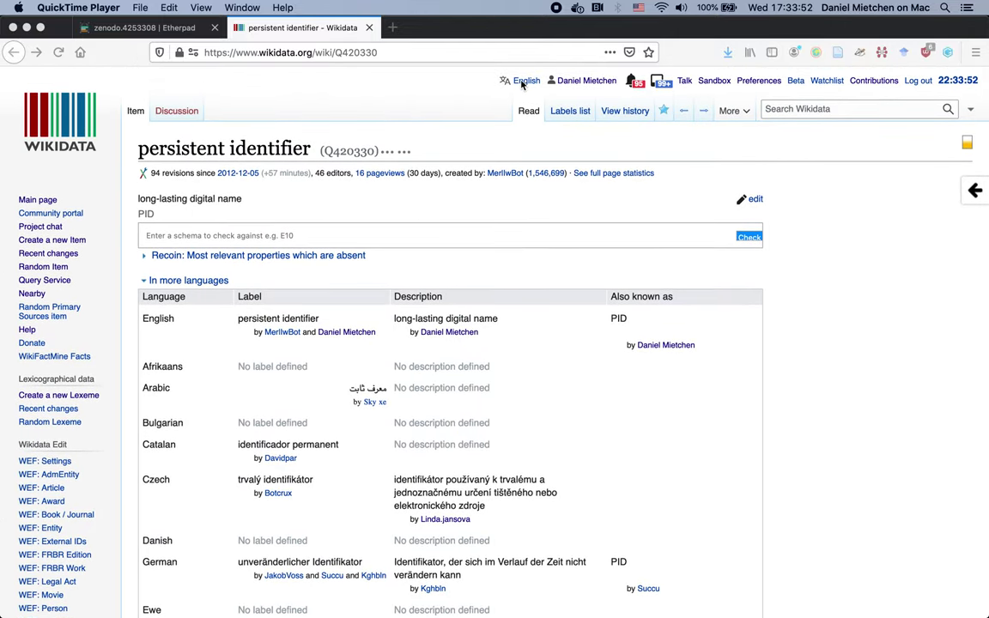
pyautogui.scroll(-2, 331, 318)
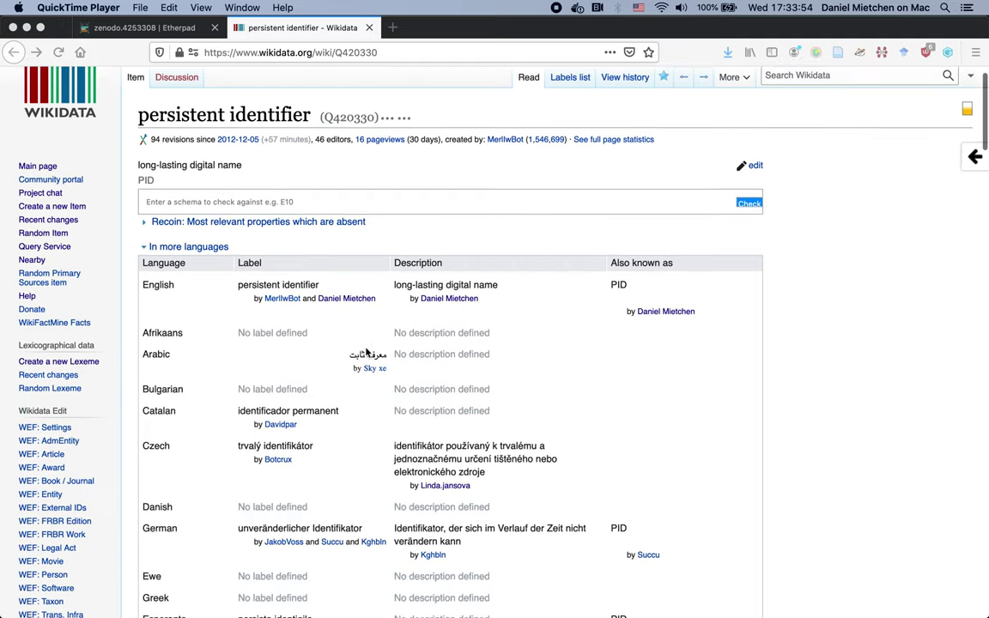
pyautogui.scroll(-12, 206, 444)
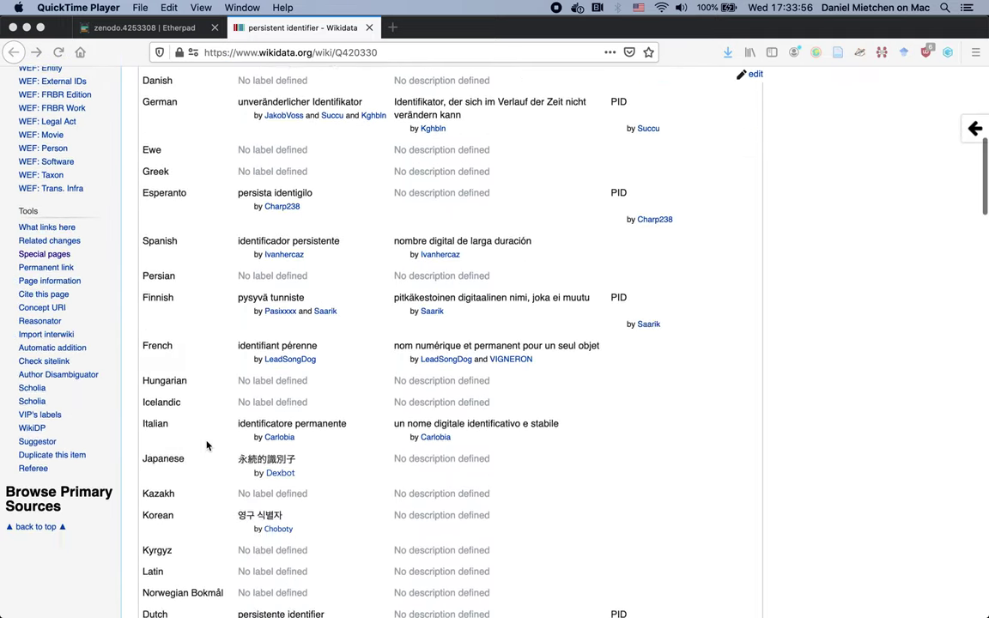
pyautogui.scroll(-8, 206, 445)
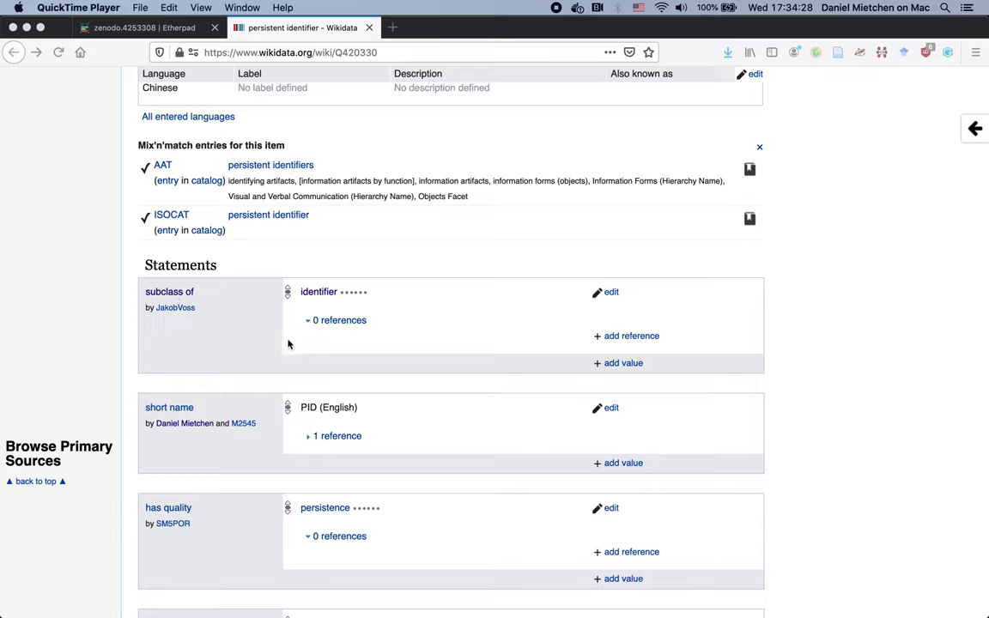
# Examine the item's statements, external identifiers and Wikipedia sitelinks
pyautogui.scroll(-2, 264, 430)
pyautogui.scroll(-2, 263, 433)
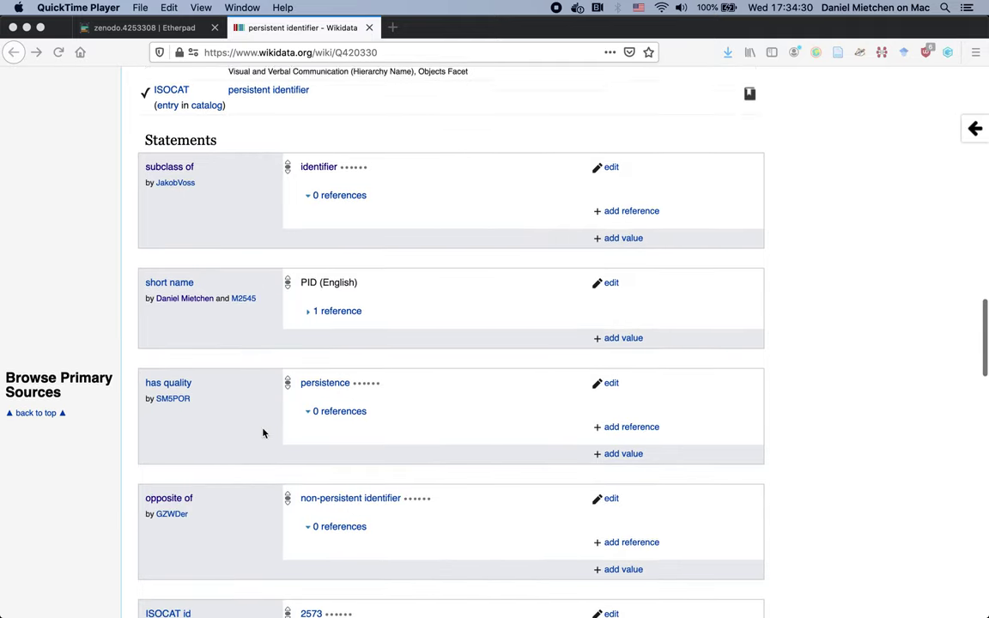
pyautogui.scroll(-2, 263, 433)
pyautogui.scroll(-1, 264, 432)
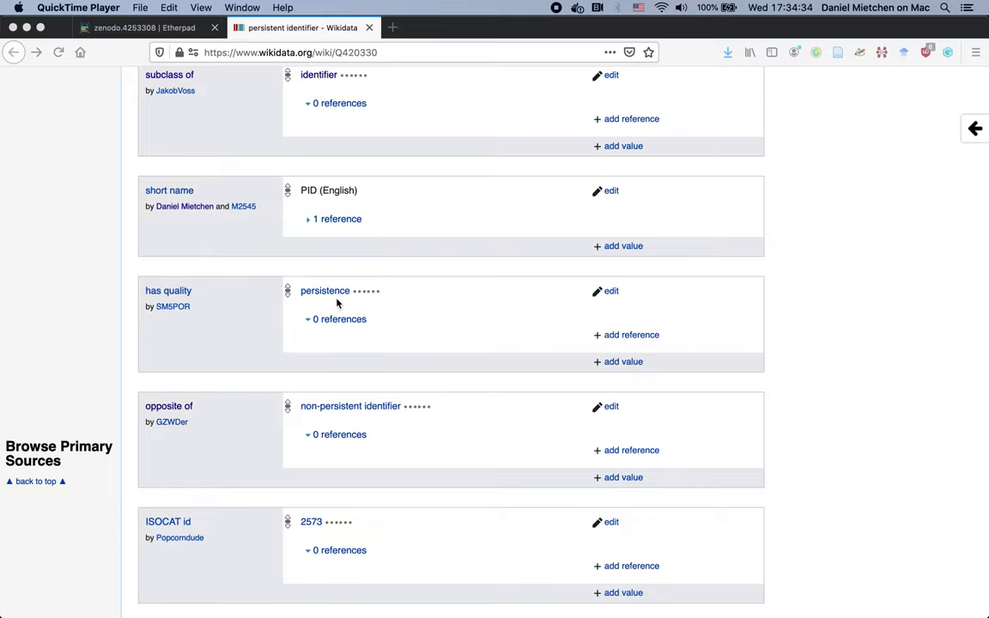
pyautogui.scroll(-1, 251, 368)
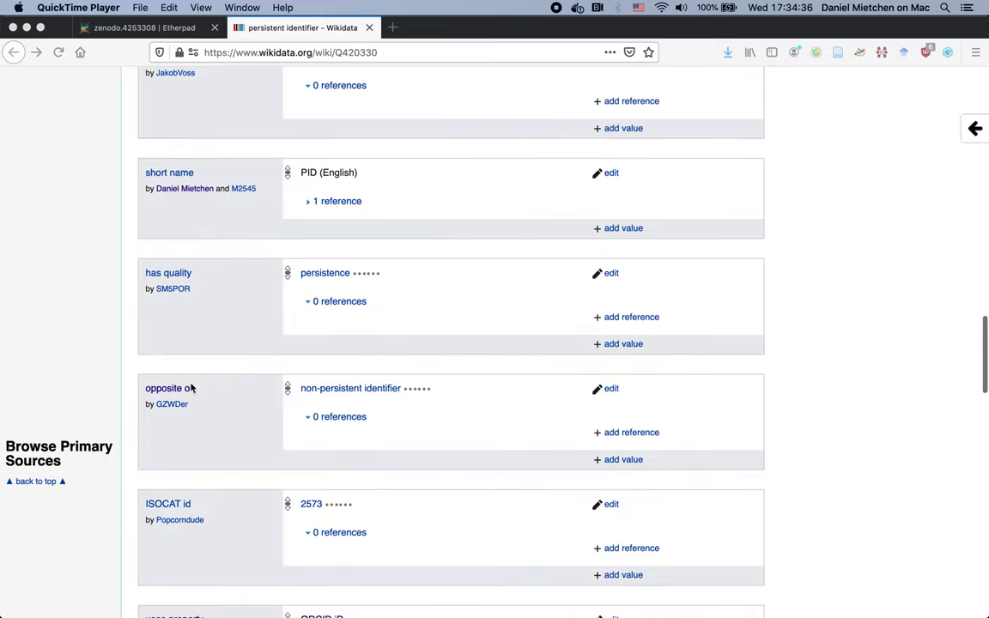
pyautogui.scroll(-10, 283, 425)
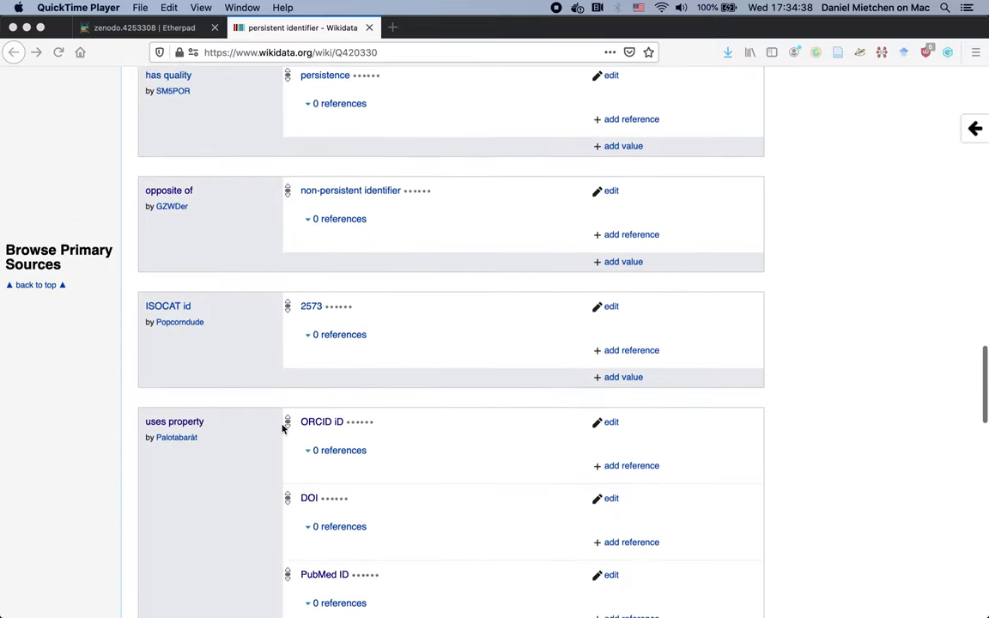
pyautogui.scroll(-7, 283, 428)
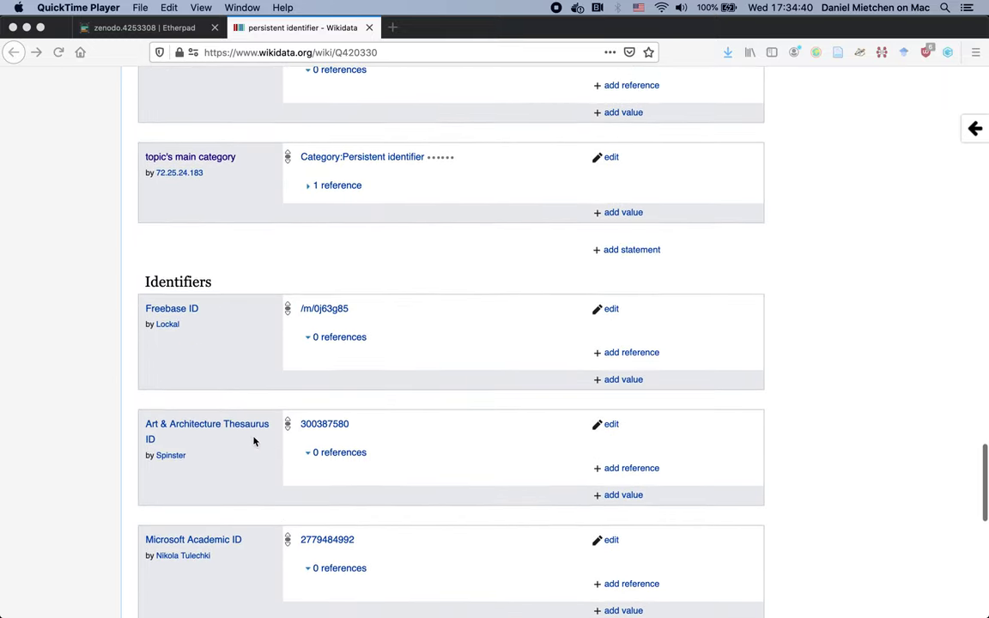
pyautogui.scroll(-10, 262, 399)
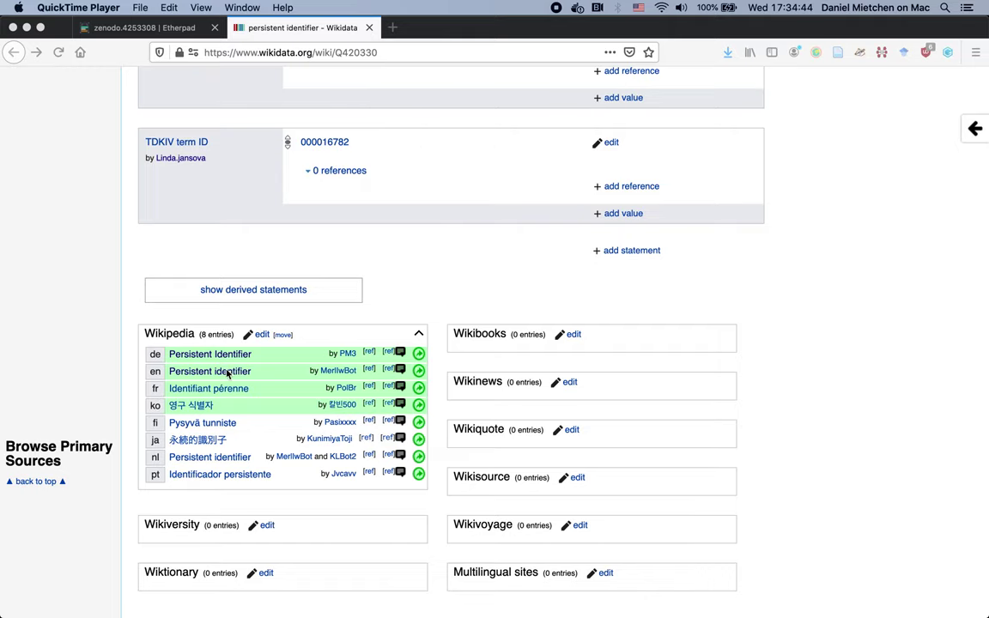
# Review the persistent identifier item again, comparing its multilingual label table with its statements
pyautogui.scroll(6, 287, 443)
pyautogui.scroll(20, 287, 442)
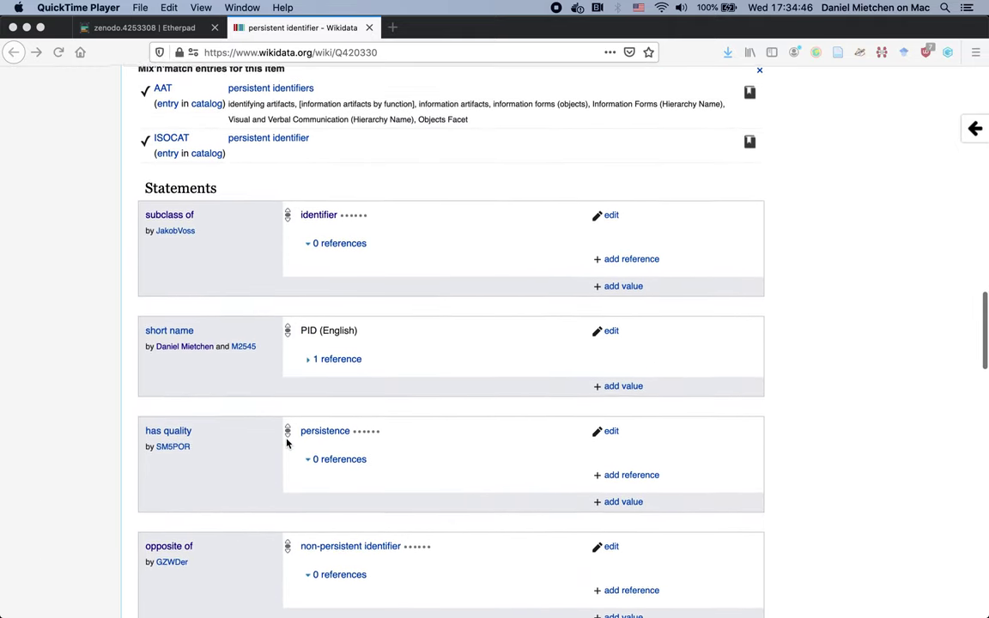
pyautogui.scroll(-10, 287, 443)
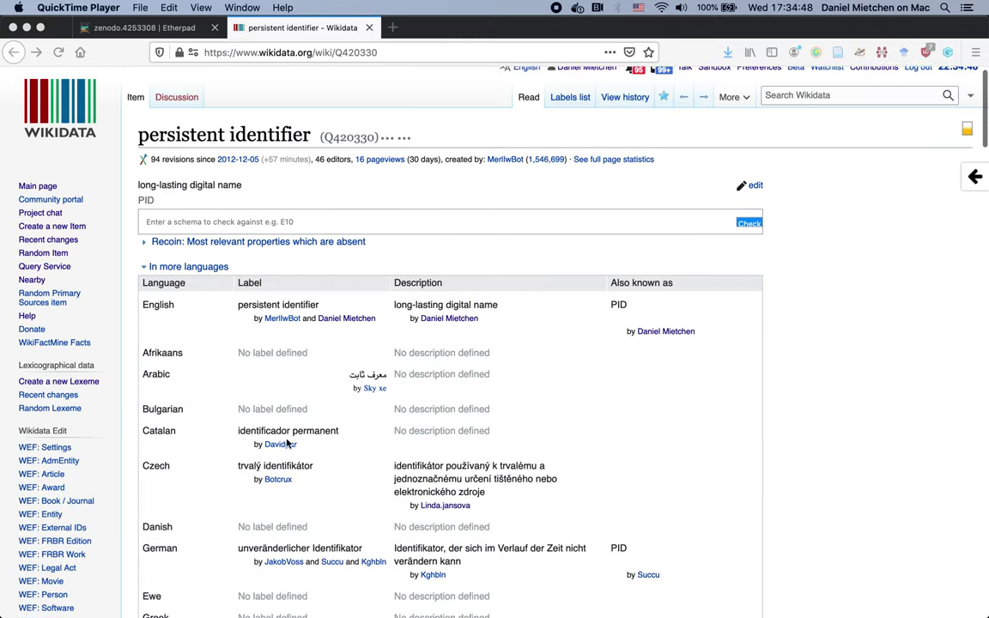
pyautogui.scroll(-12, 286, 443)
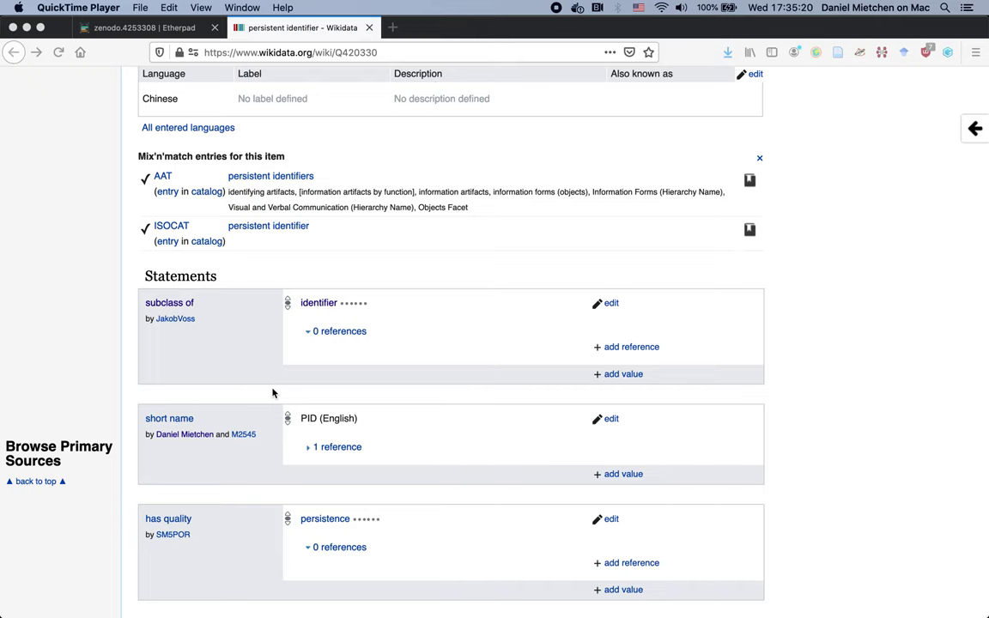
pyautogui.scroll(15, 273, 394)
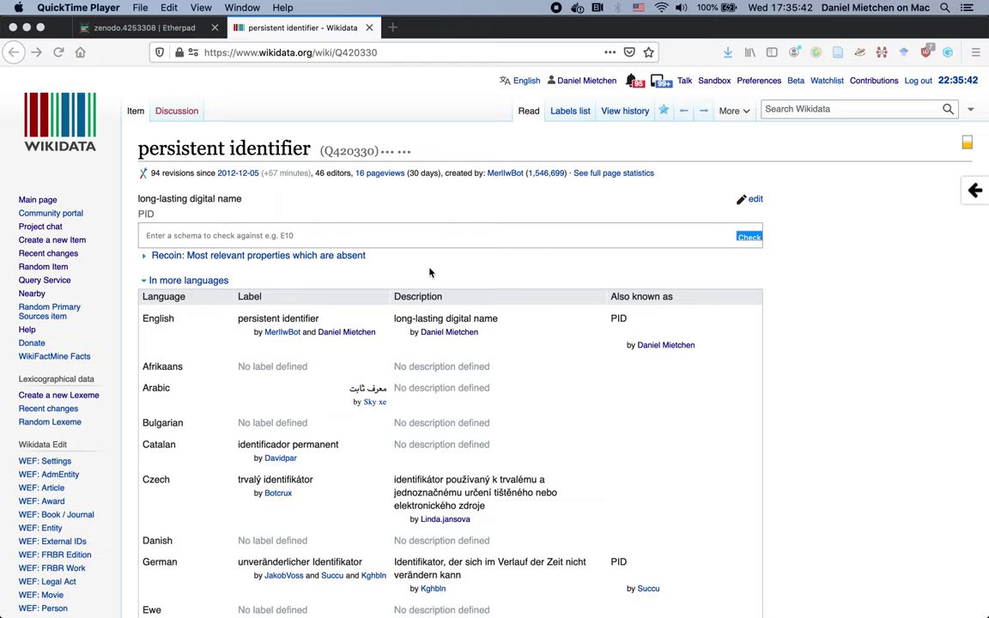
pyautogui.scroll(-6, 430, 271)
pyautogui.scroll(-15, 430, 271)
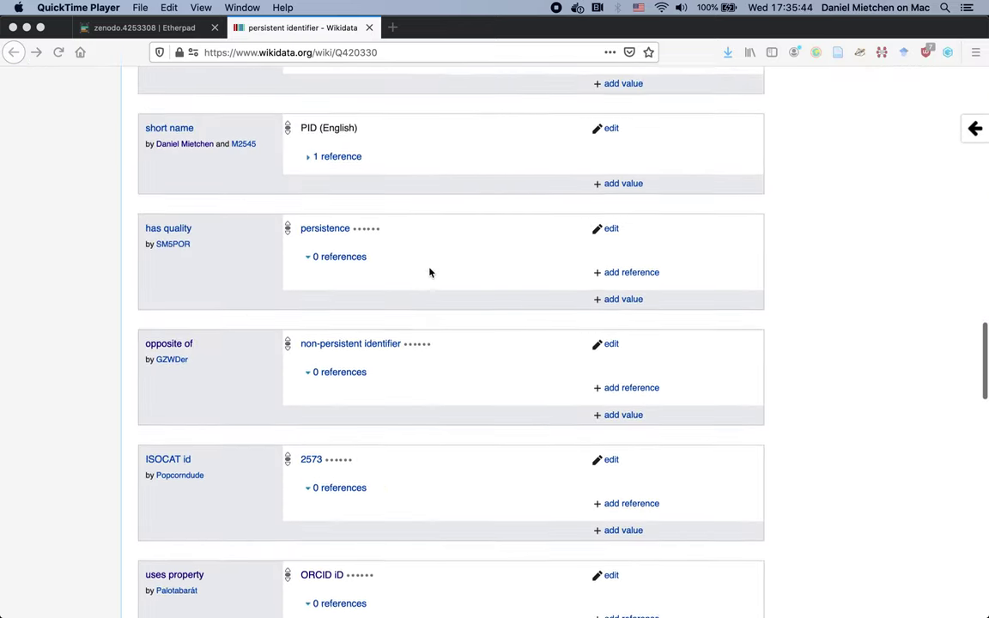
pyautogui.scroll(20, 430, 271)
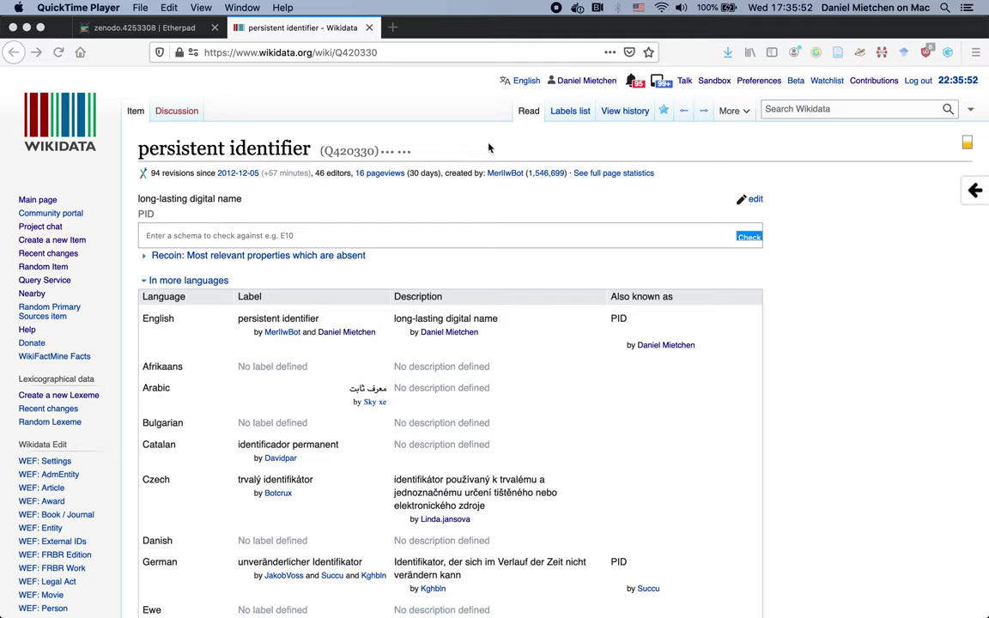
# Switch the Wikidata interface language to español
pyautogui.click(523, 85)
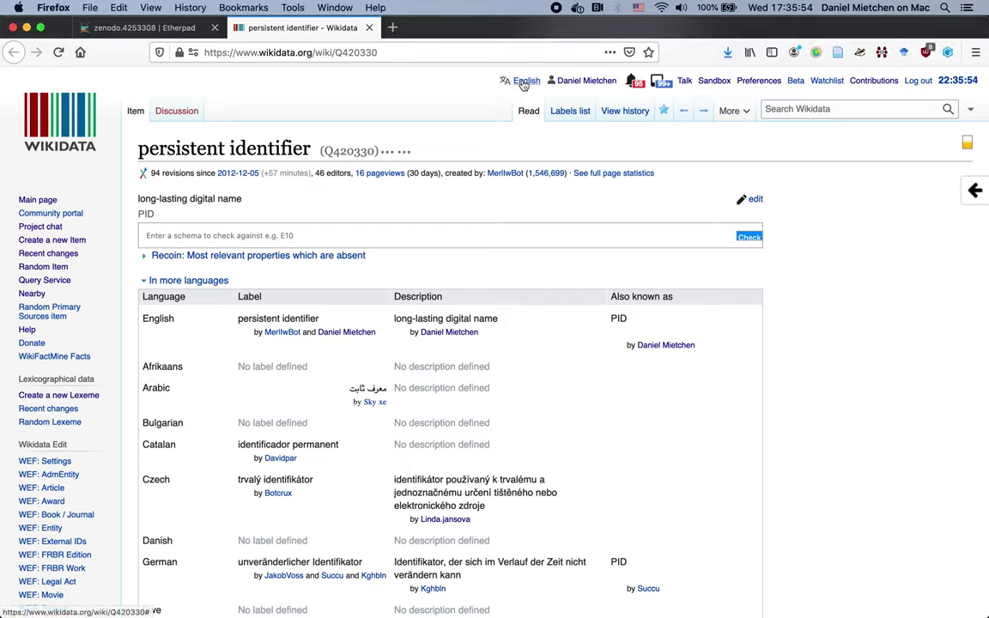
pyautogui.click(523, 83)
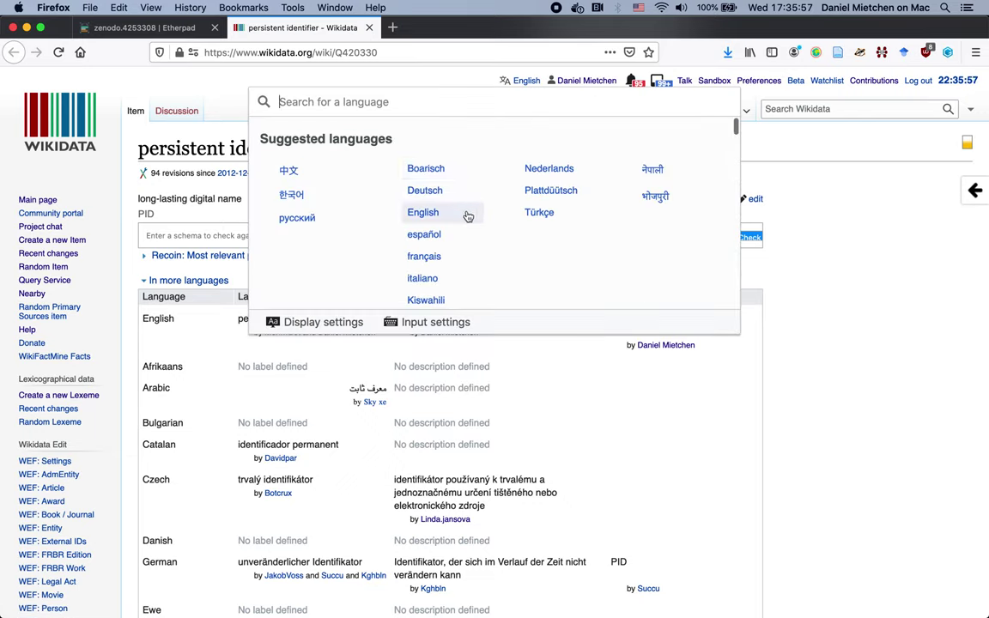
pyautogui.click(420, 234)
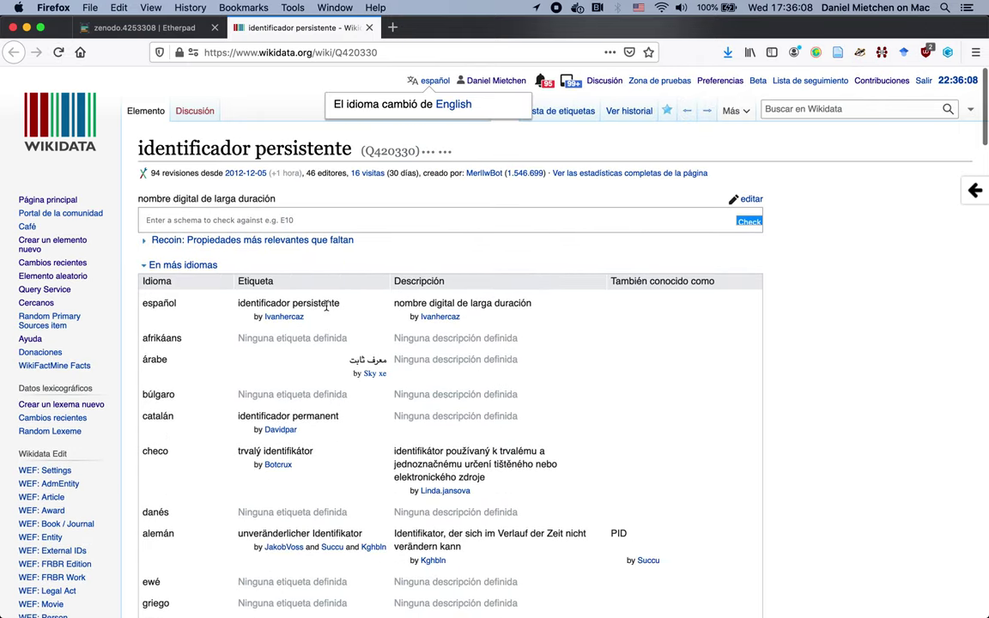
# Examine how the item's labels, statements, identifiers and sitelinks are presented in the Spanish interface
pyautogui.scroll(-5, 327, 309)
pyautogui.scroll(-10, 326, 309)
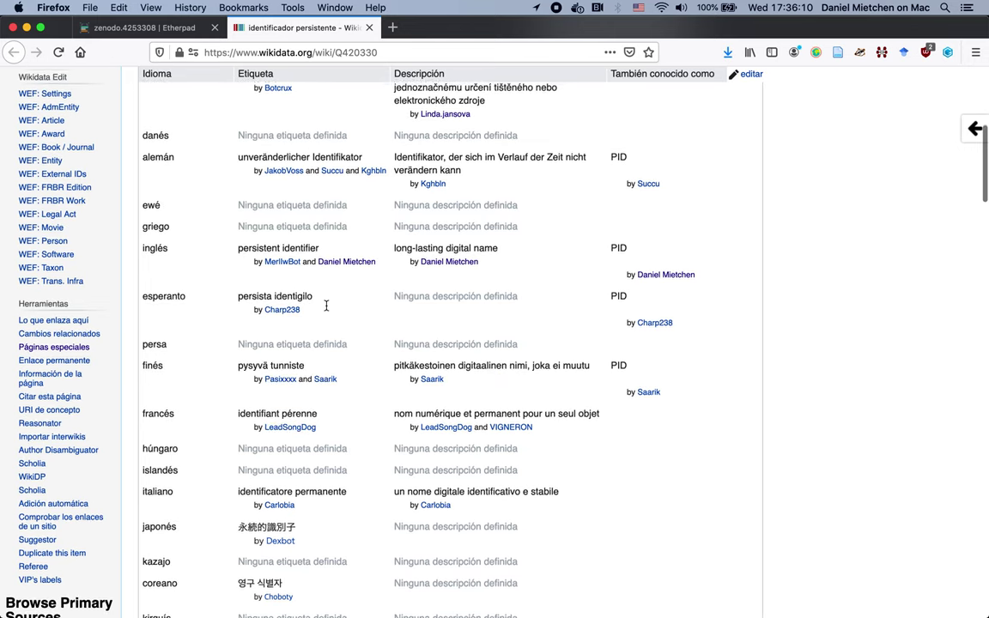
pyautogui.scroll(-12, 228, 396)
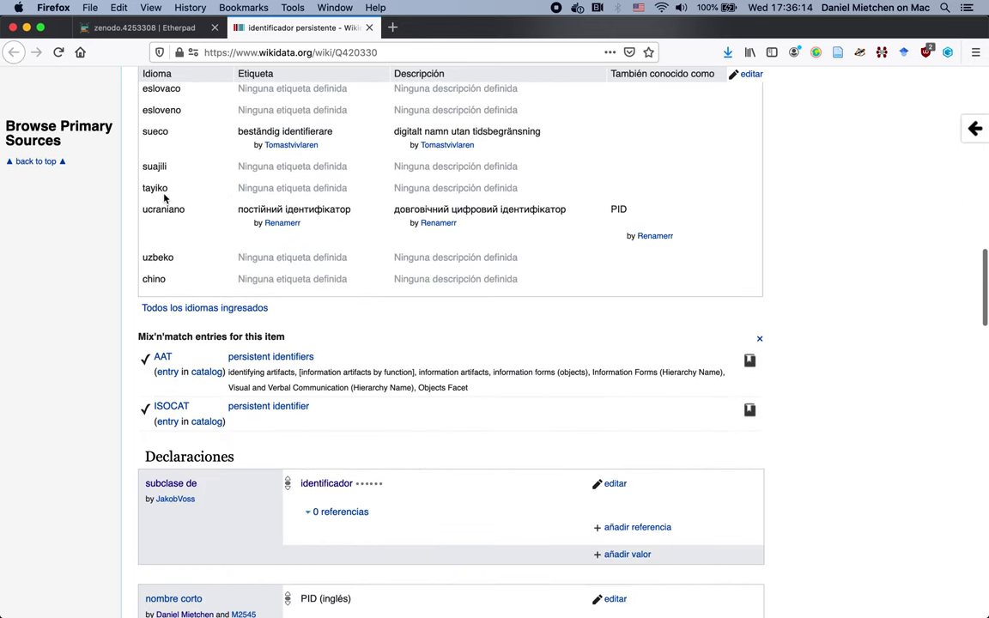
pyautogui.scroll(-7, 159, 221)
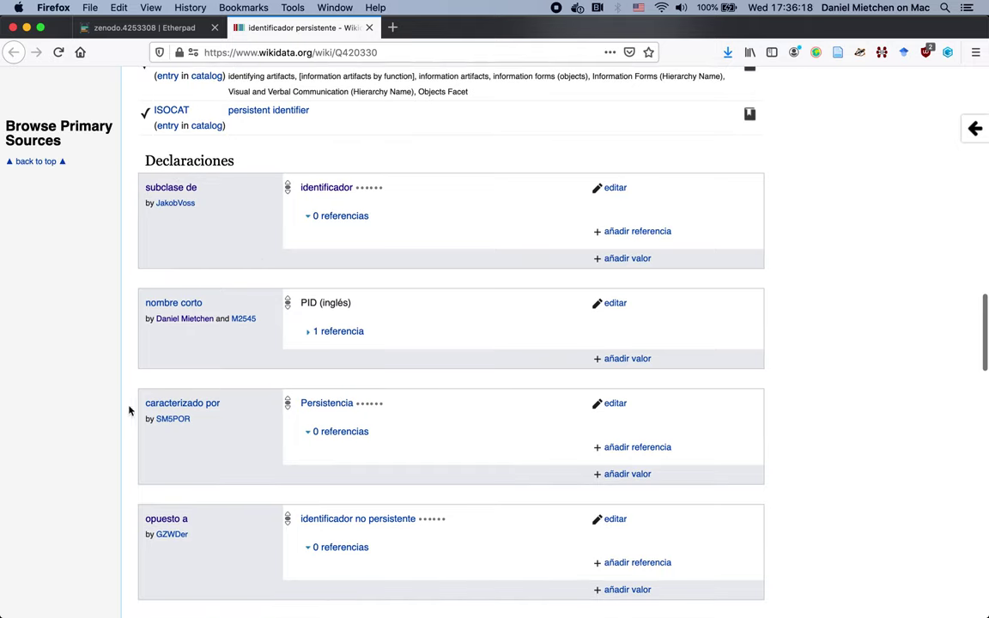
pyautogui.scroll(-12, 152, 455)
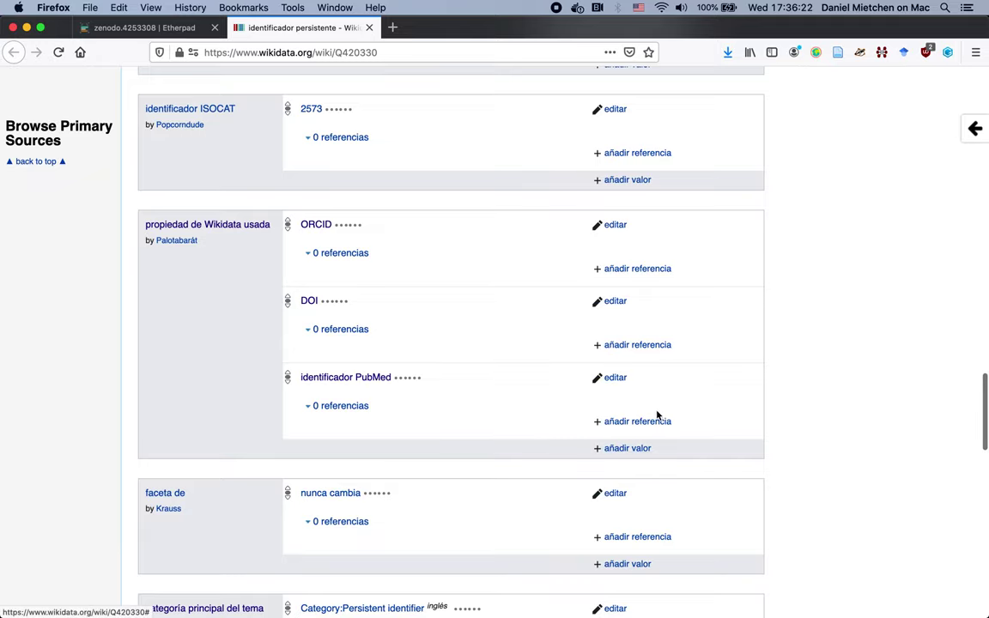
pyautogui.scroll(-4, 529, 403)
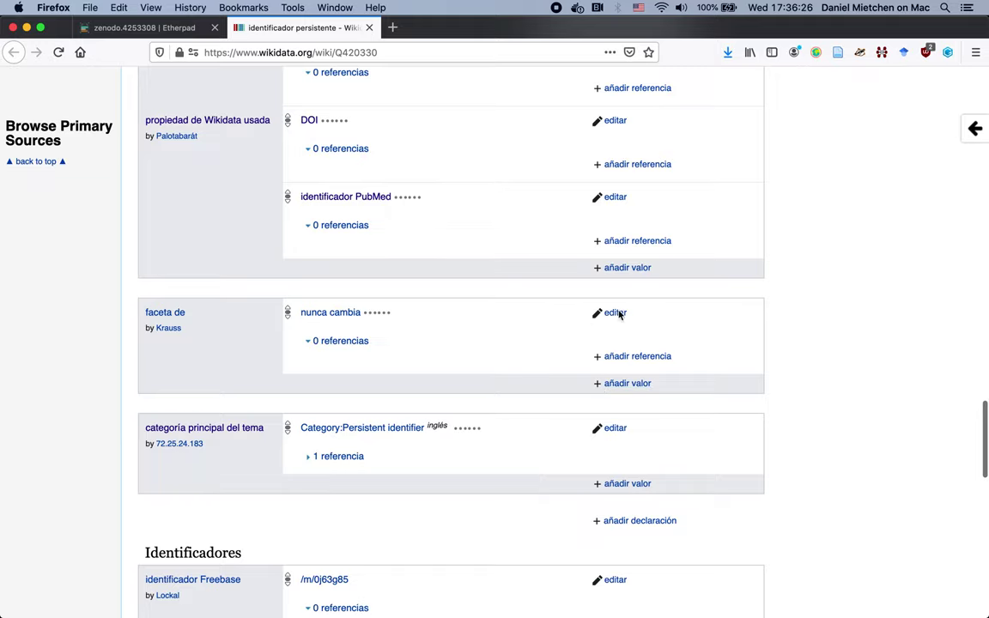
pyautogui.scroll(-1, 507, 331)
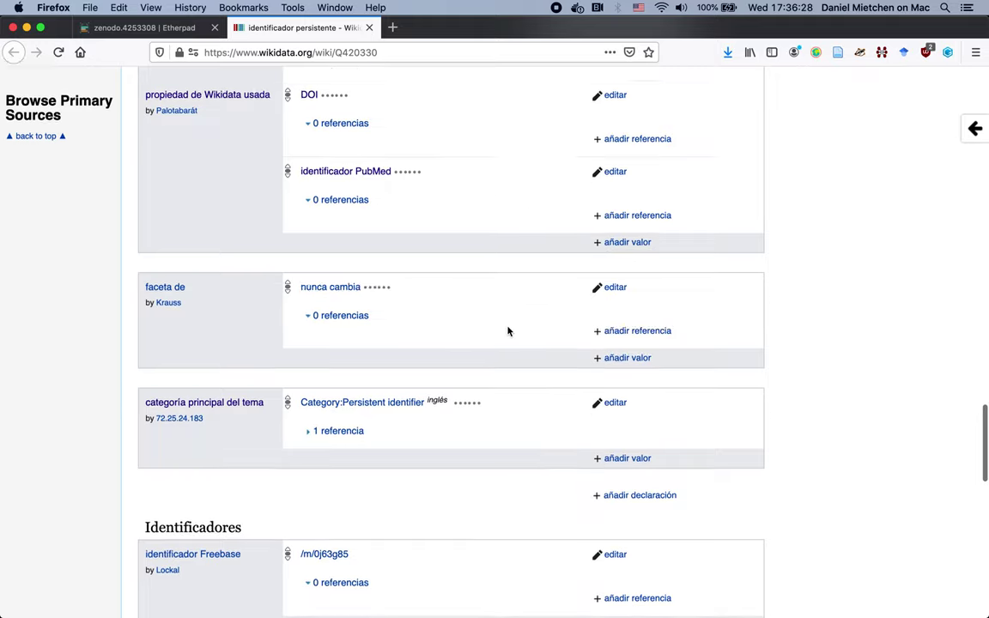
pyautogui.scroll(-15, 508, 331)
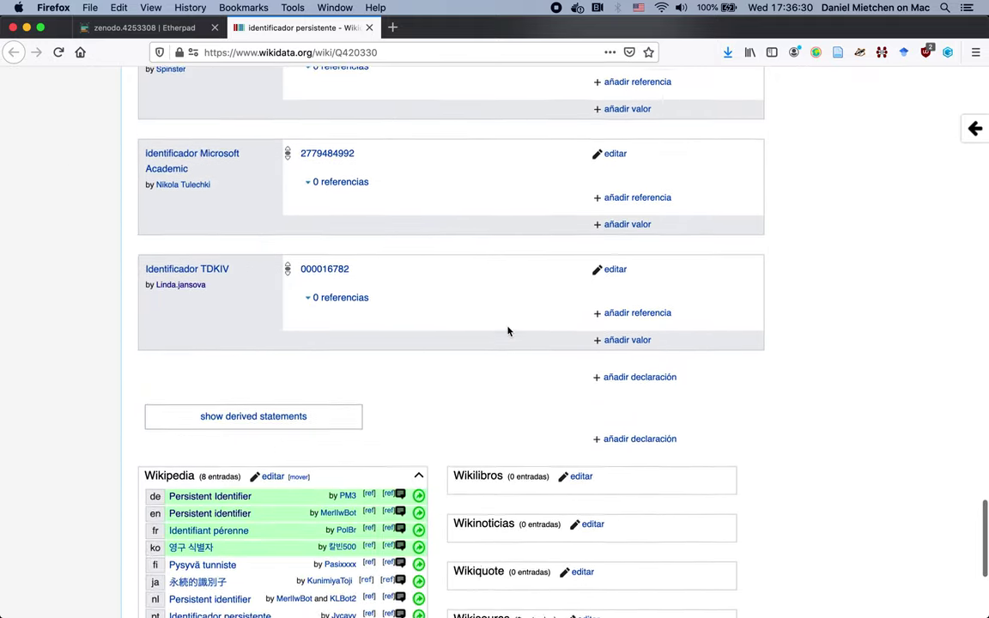
pyautogui.scroll(-5, 507, 332)
pyautogui.scroll(20, 508, 331)
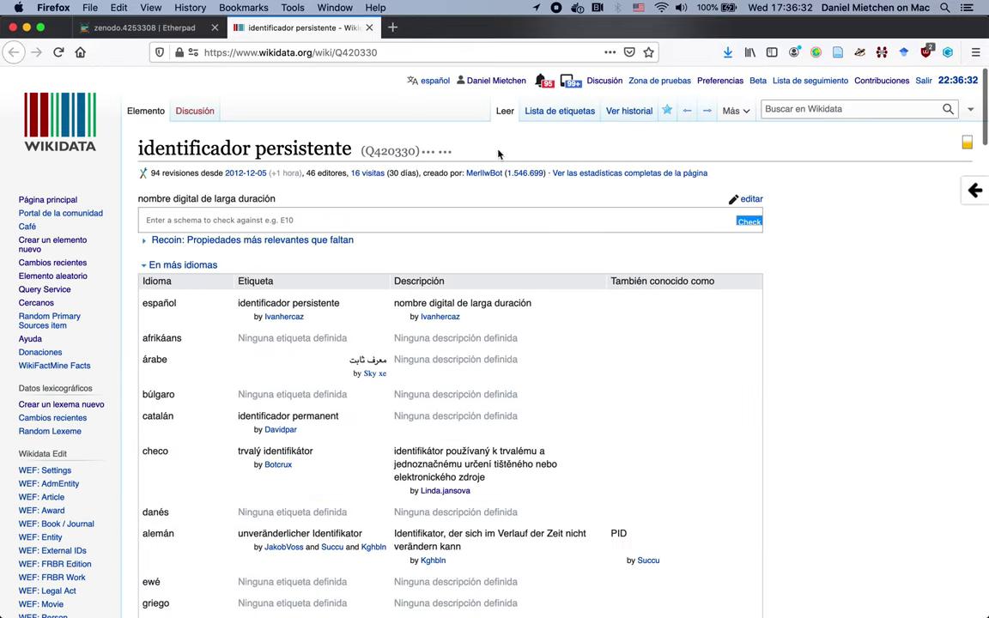
# Switch the Wikidata interface language back to English
pyautogui.moveTo(435, 81)
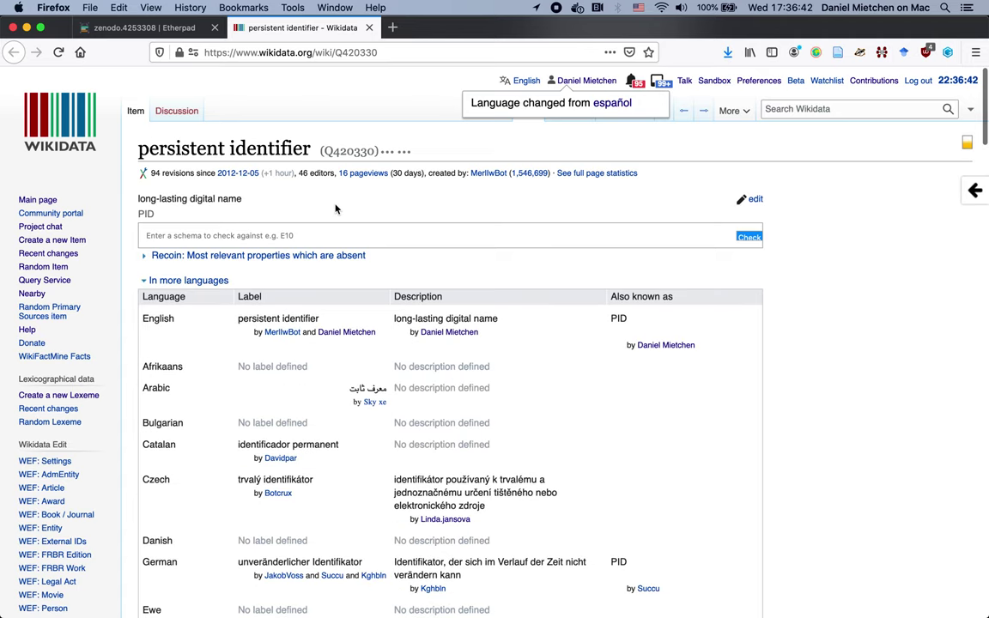
# Open the Scholia page for PIDapalooza 2018 from the Etherpad's demo list and examine its people table and co-author graph
pyautogui.hotkey('ctrl', 'shift', 'Tab')
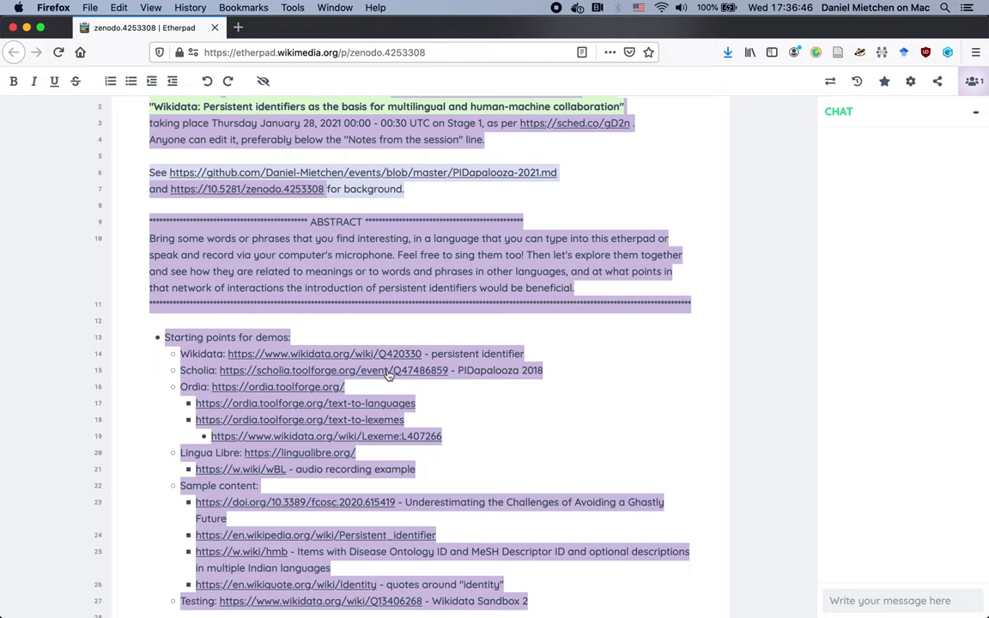
pyautogui.click(388, 374)
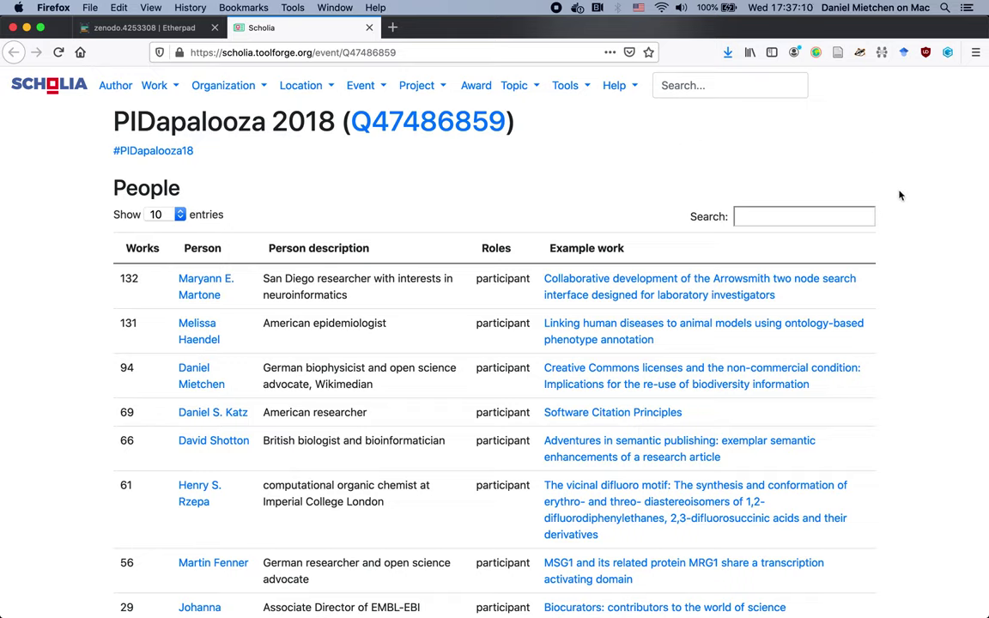
pyautogui.scroll(-1, 899, 196)
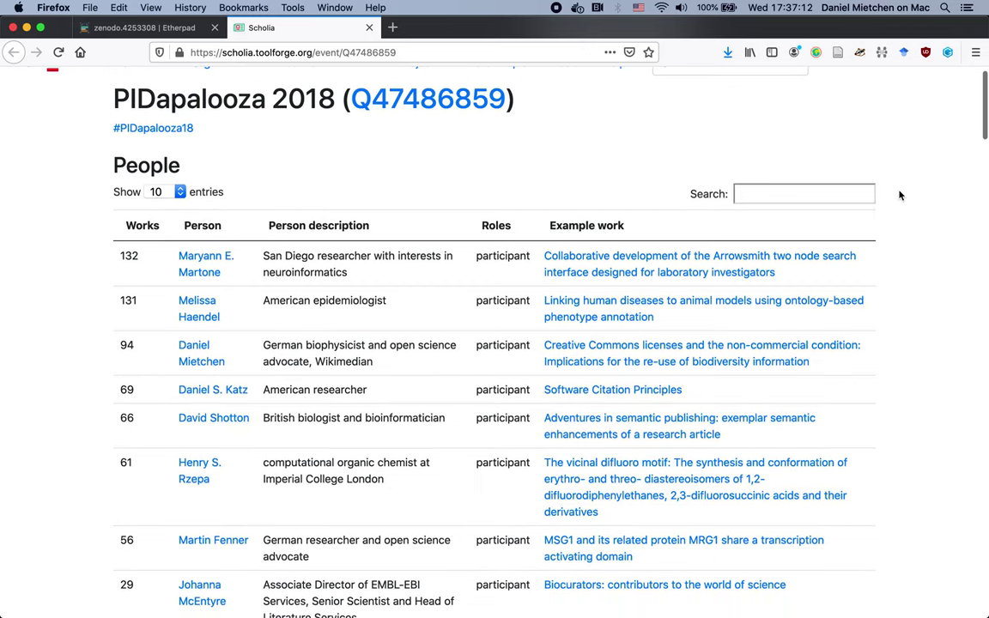
pyautogui.scroll(-1, 900, 196)
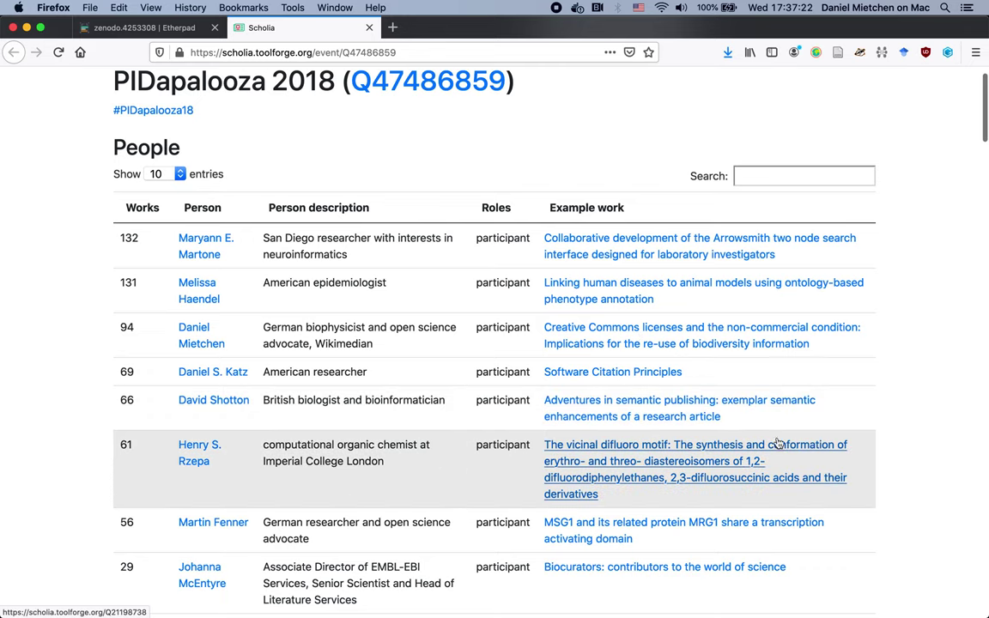
pyautogui.scroll(-3, 738, 425)
pyautogui.scroll(-8, 960, 441)
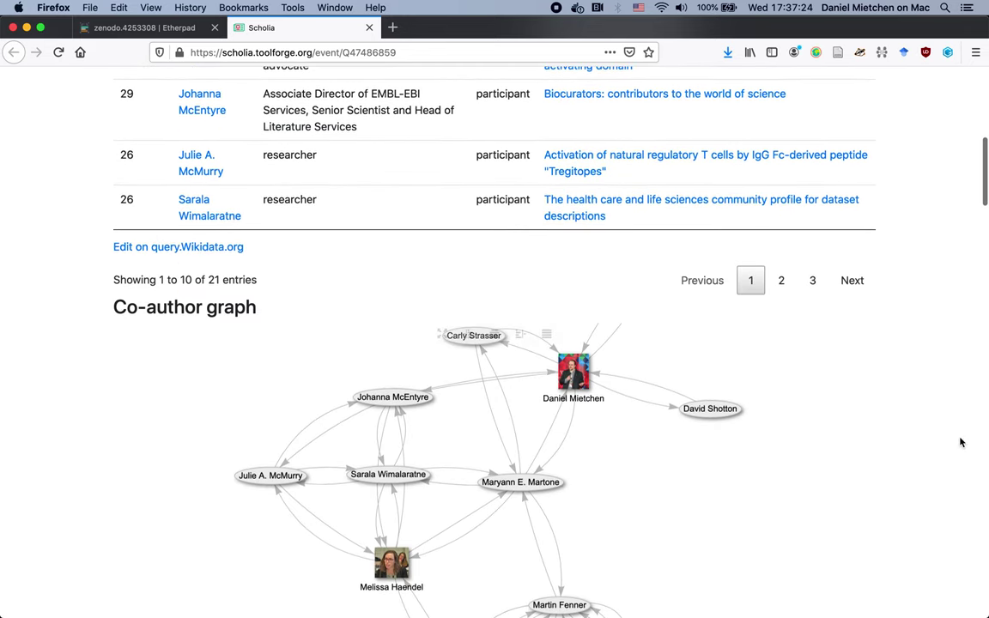
# Examine the co-author graph and the Topic scores table on the PIDapalooza 2018 Scholia page
pyautogui.scroll(-1, 961, 442)
pyautogui.scroll(-2, 961, 442)
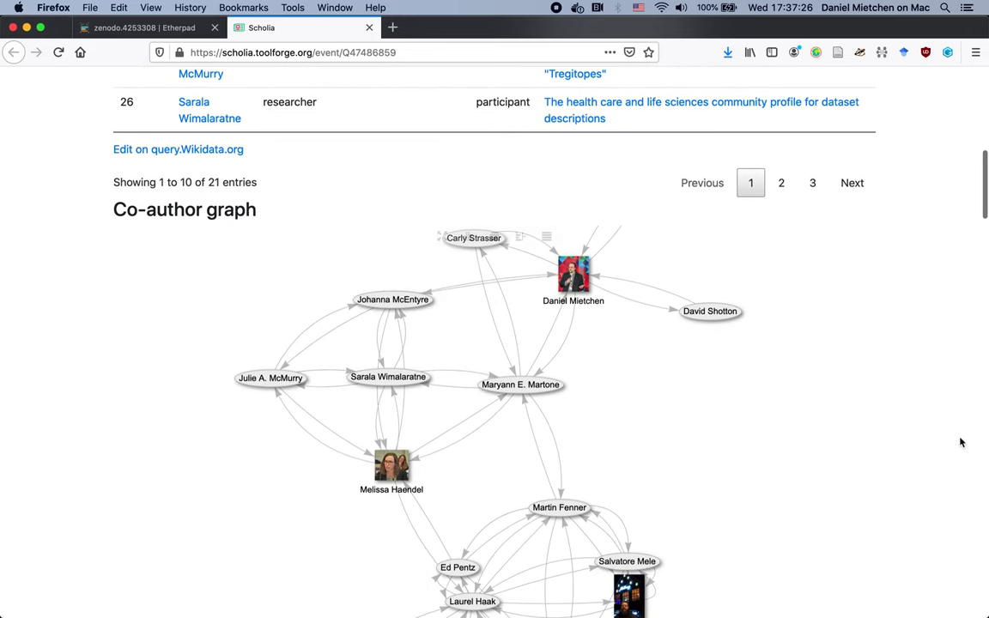
pyautogui.scroll(-1, 961, 442)
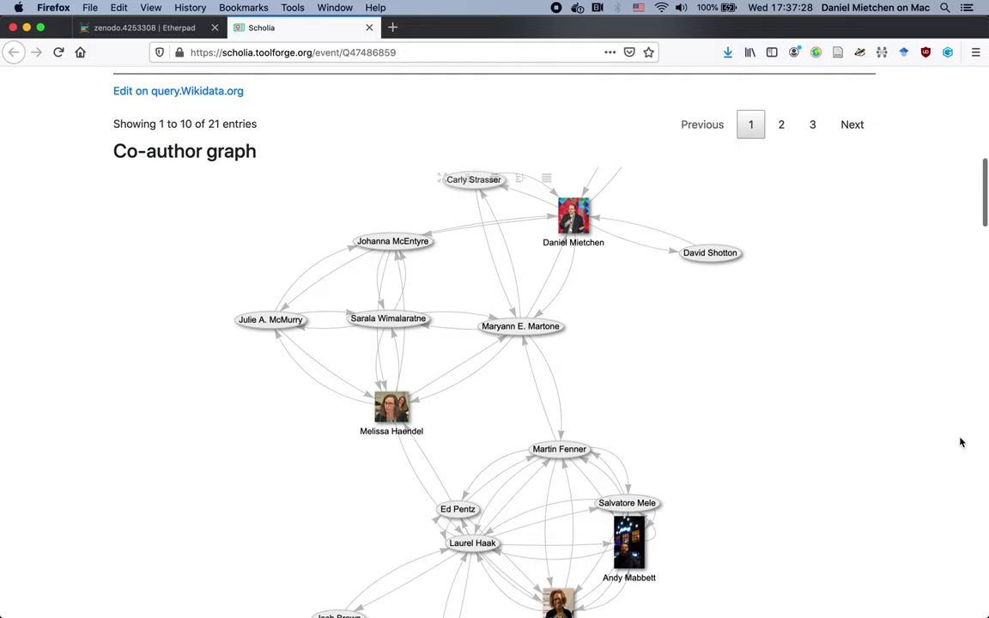
pyautogui.moveTo(616, 289)
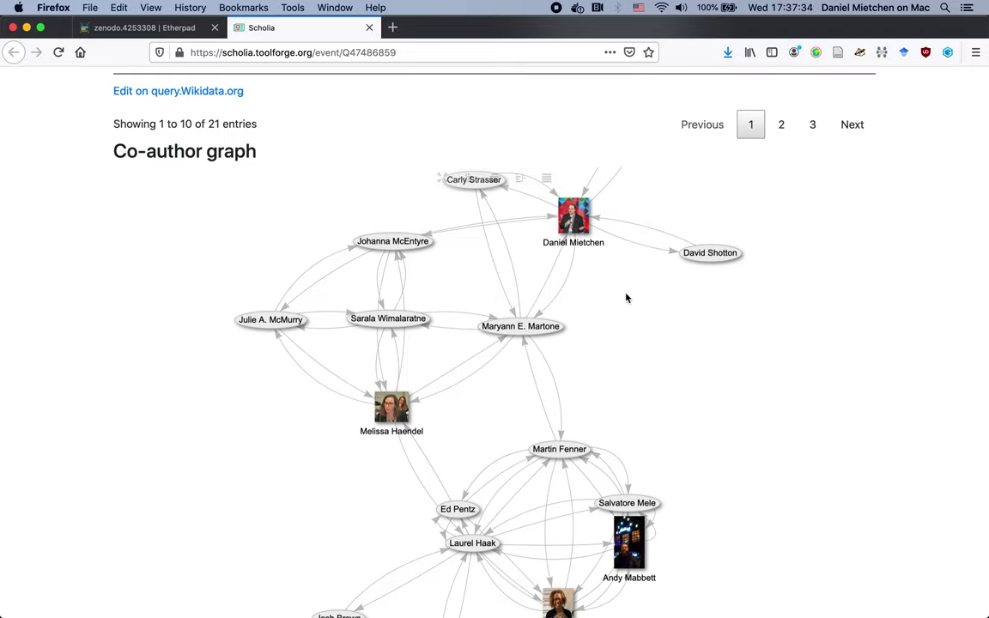
pyautogui.moveTo(638, 350)
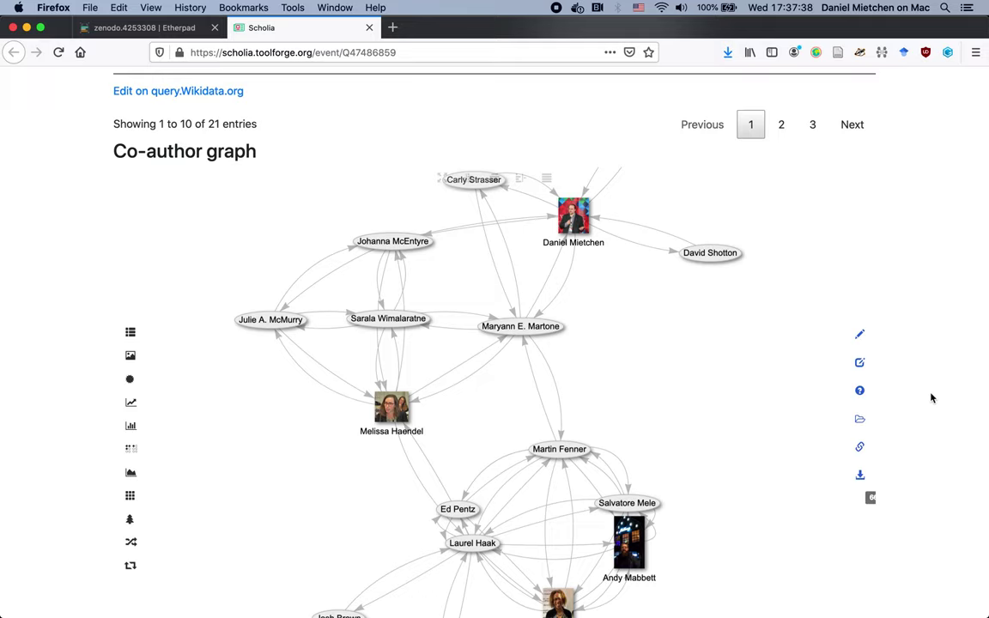
pyautogui.scroll(-5, 932, 397)
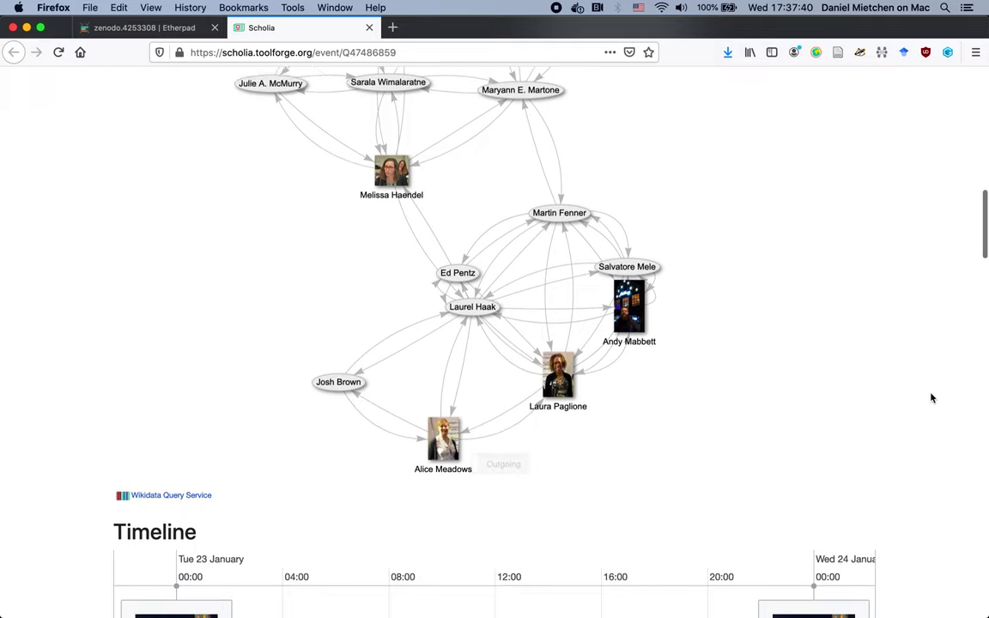
pyautogui.scroll(-15, 931, 397)
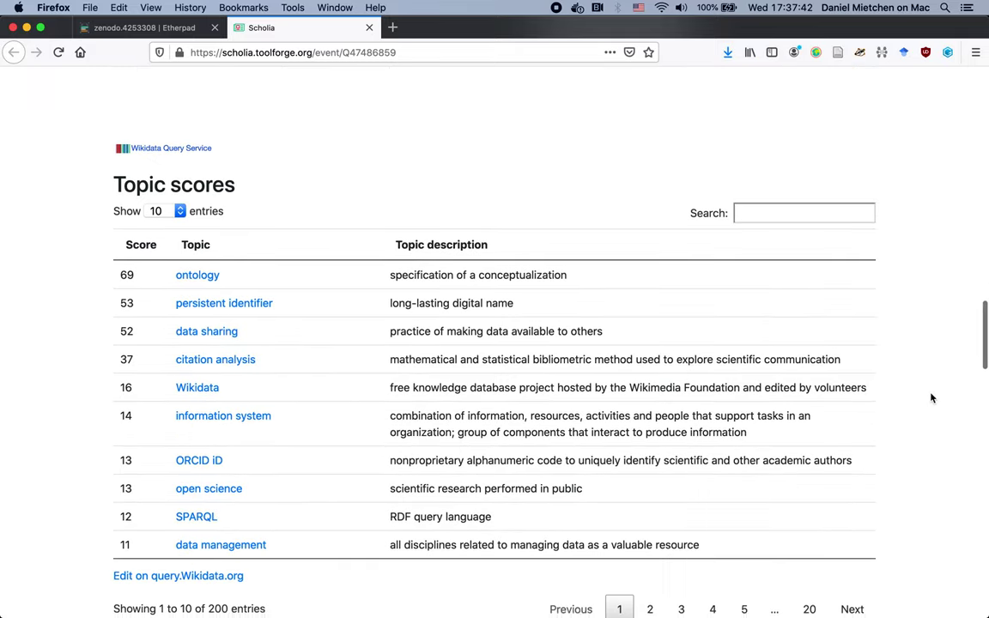
pyautogui.scroll(-1, 931, 397)
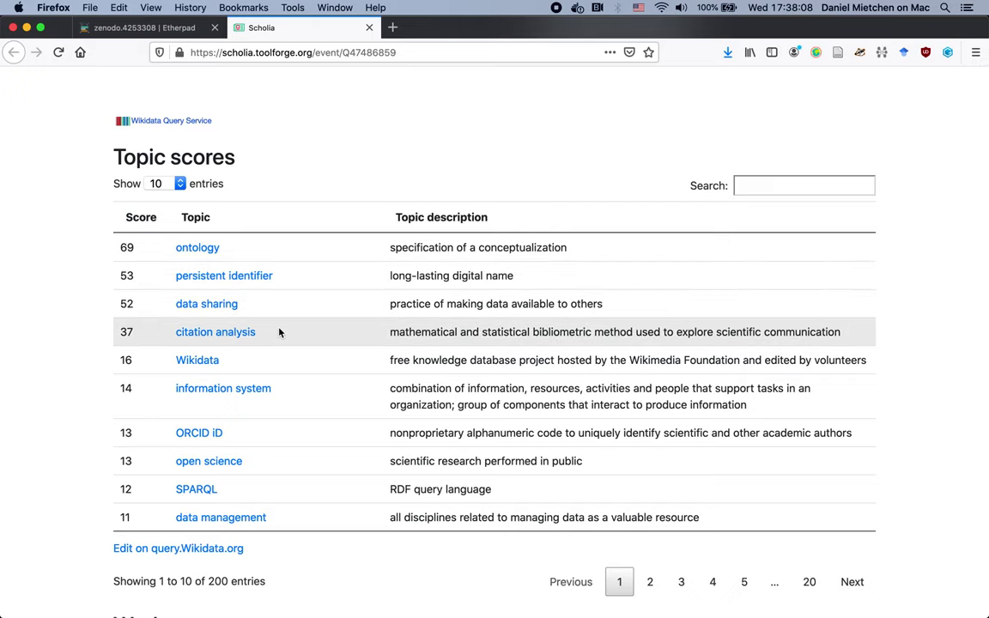
# Examine the recent publications, proceedings and related events tables, and return to the start of the Scholia page
pyautogui.scroll(-5, 39, 409)
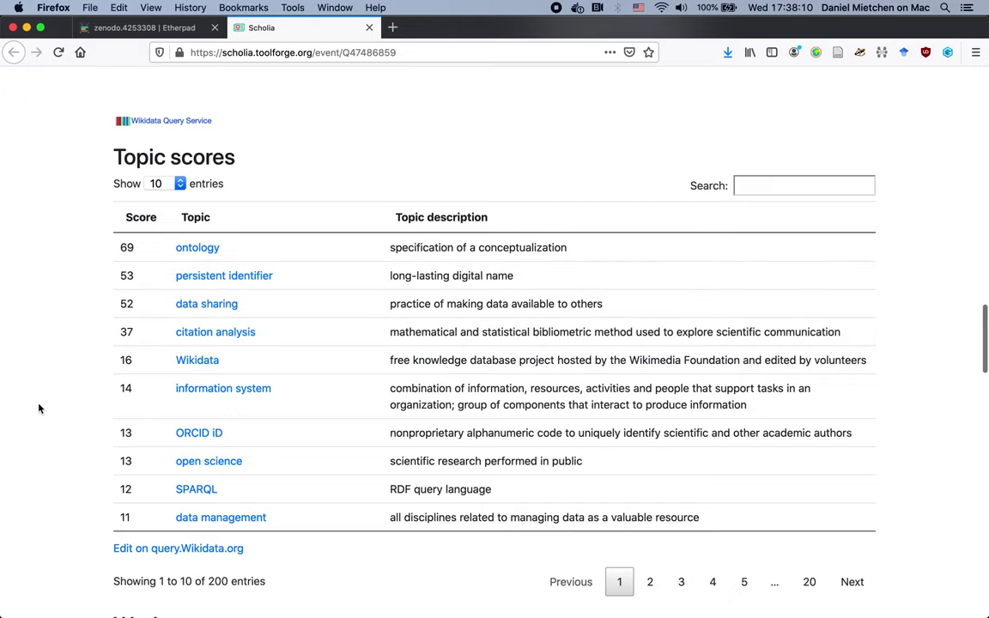
pyautogui.scroll(-3, 39, 408)
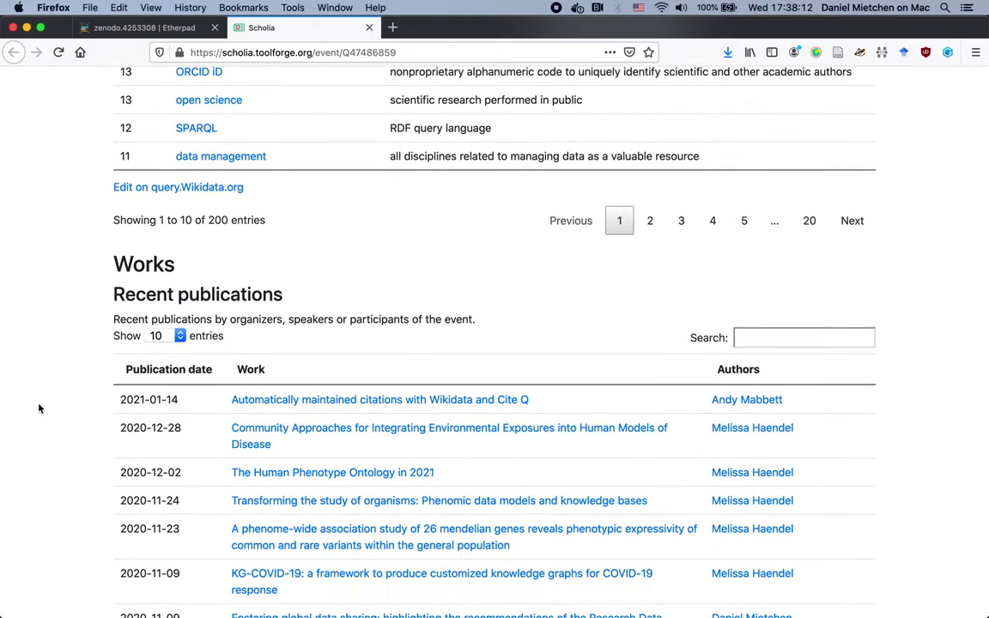
pyautogui.scroll(-2, 39, 408)
pyautogui.scroll(-2, 39, 409)
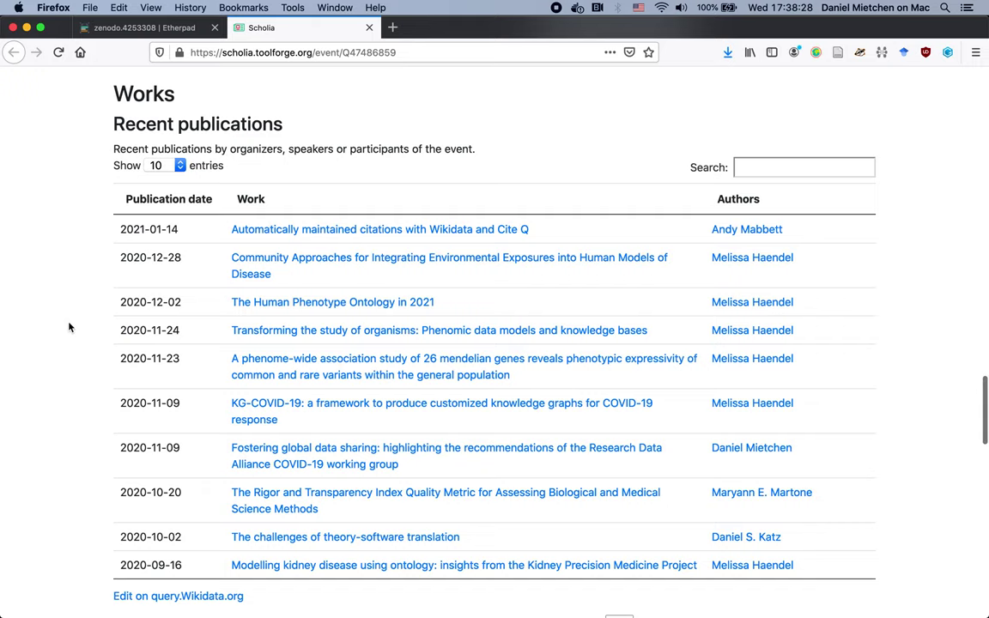
pyautogui.scroll(-1, 70, 327)
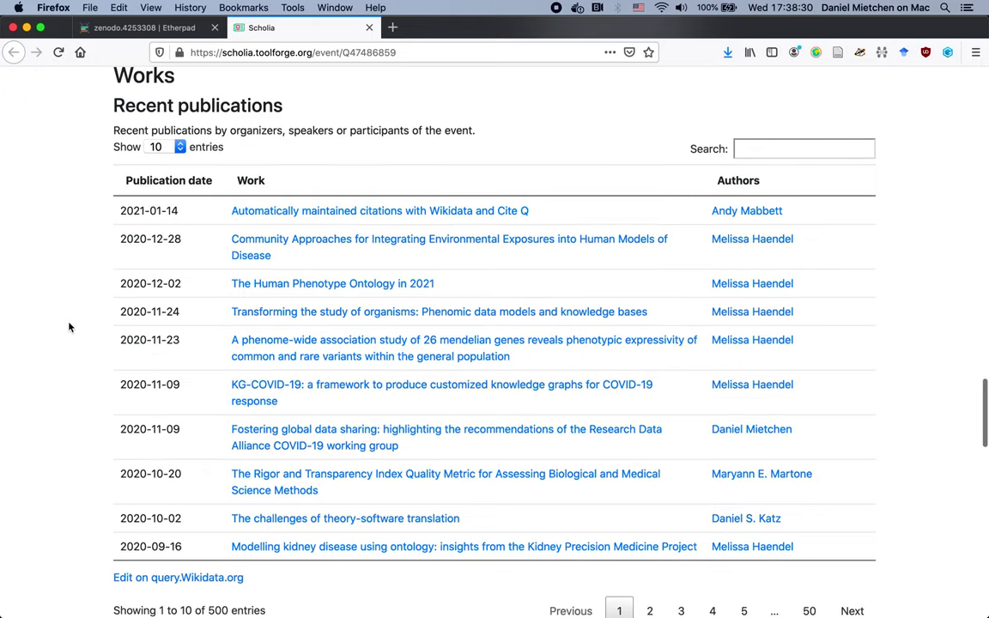
pyautogui.scroll(-10, 70, 327)
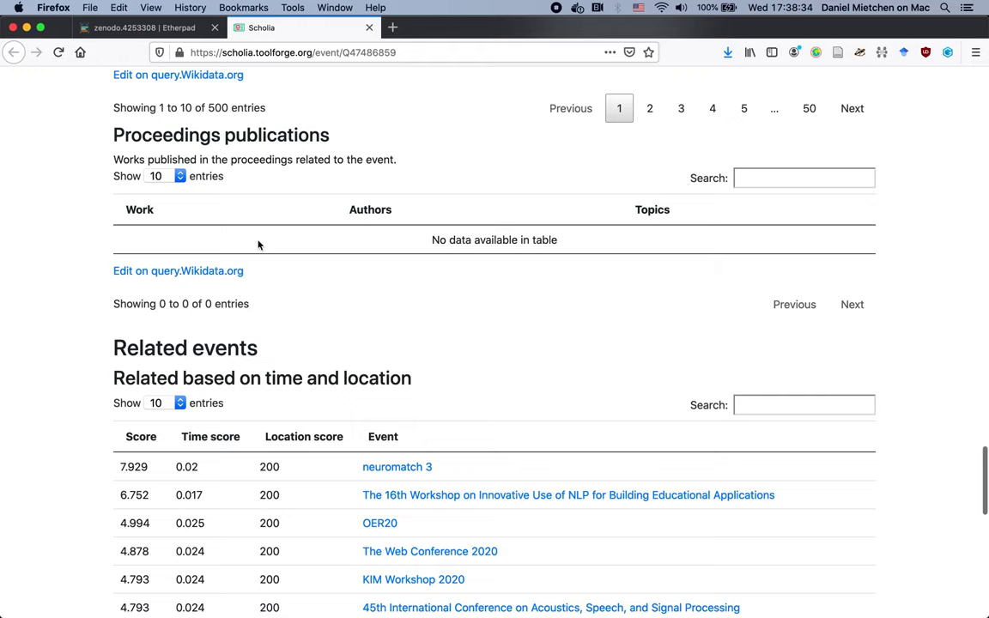
pyautogui.scroll(-4, 17, 292)
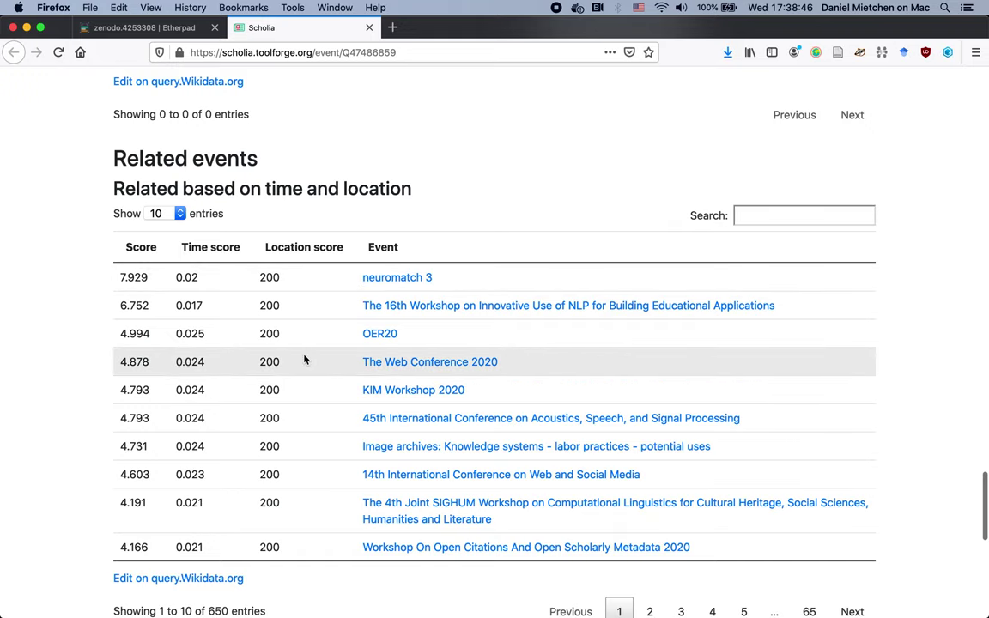
pyautogui.scroll(-5, 51, 422)
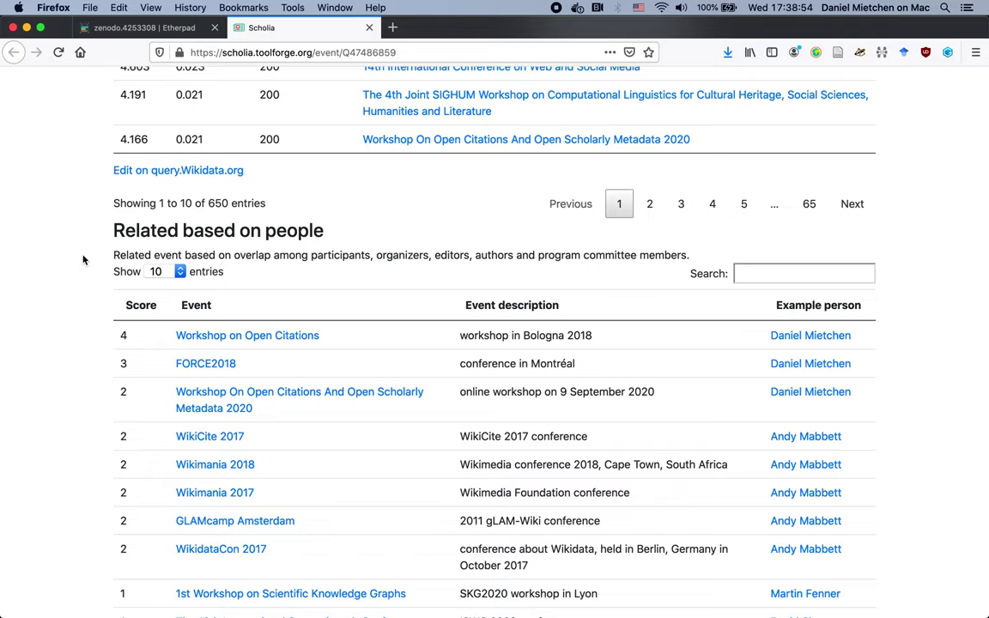
pyautogui.scroll(15, 74, 246)
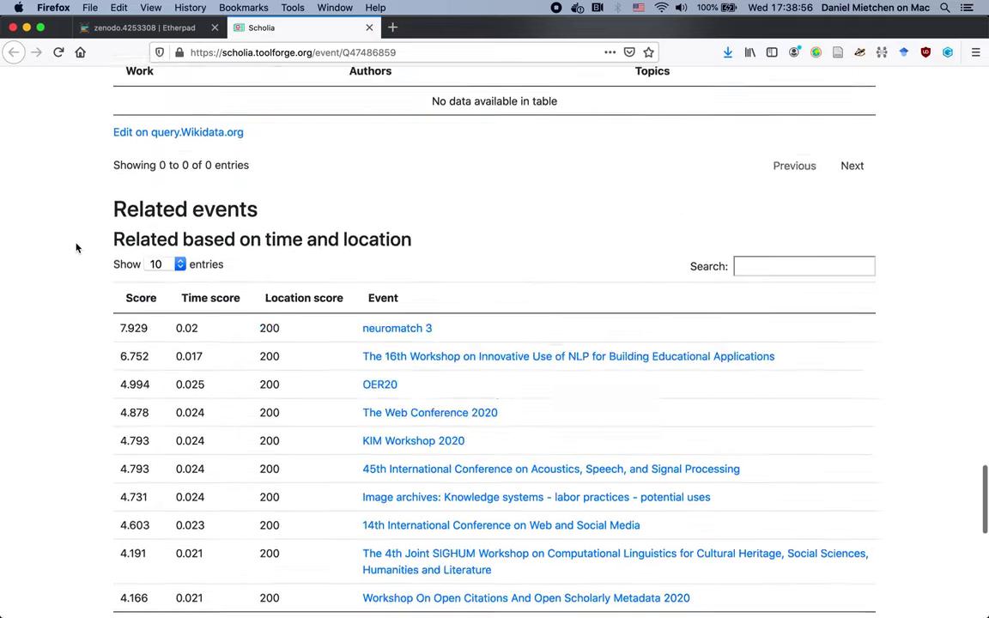
pyautogui.scroll(20, 75, 248)
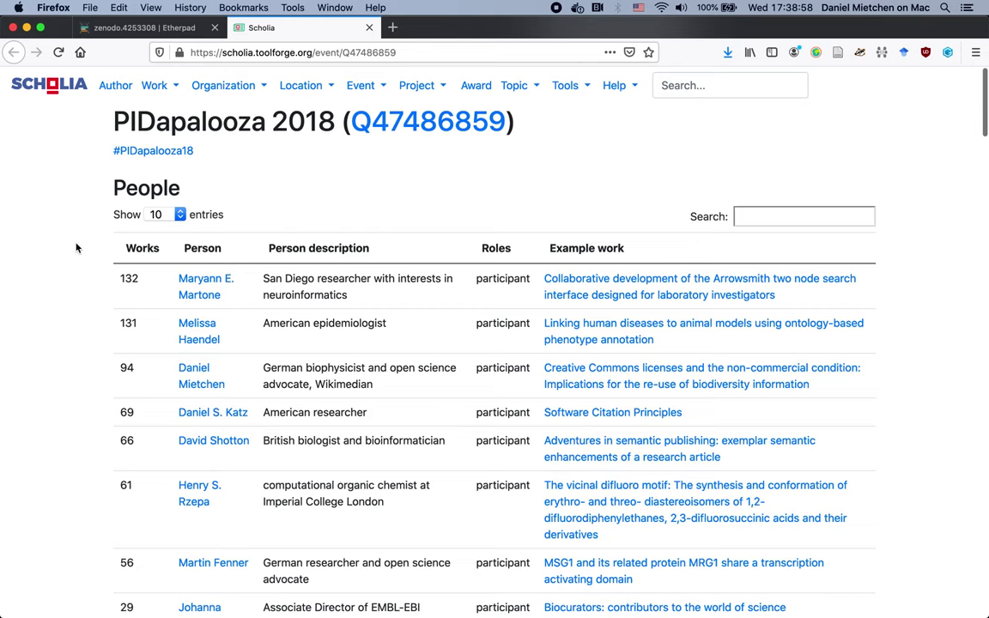
# Return to the Etherpad and open Ordia's text-to-languages tool and the sample Frontiers article "Underestimating the Challenges of Avoiding a Ghastly Future"
pyautogui.hotkey('ctrl', 'shift', 'Tab')
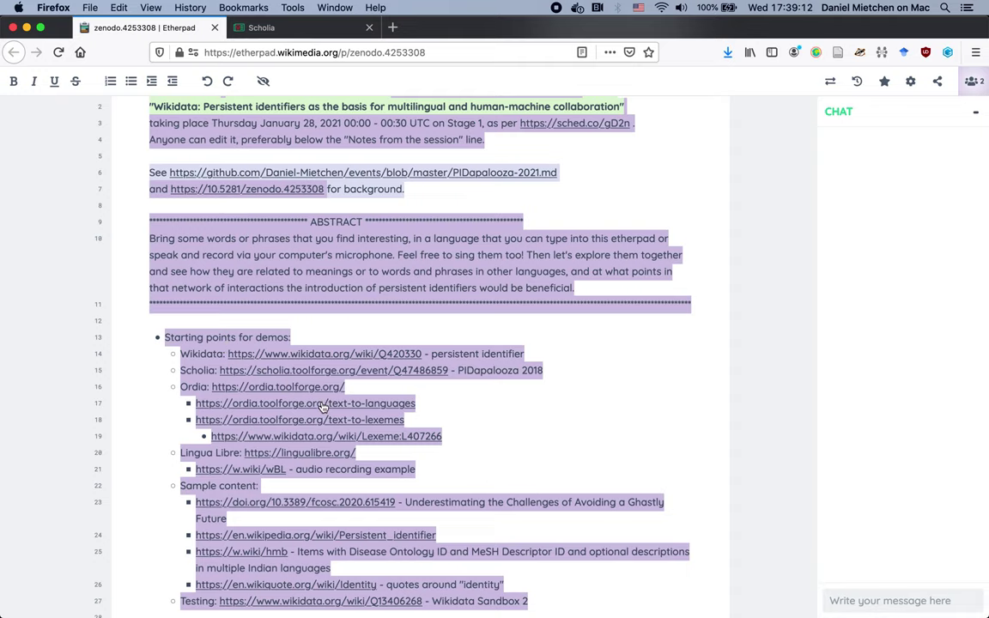
pyautogui.hotkey('ctrl', 'Tab')
pyautogui.hotkey('ctrl', 'shift', 'Tab')
pyautogui.click(323, 403)
pyautogui.hotkey('ctrl', 'shift', 'Tab')
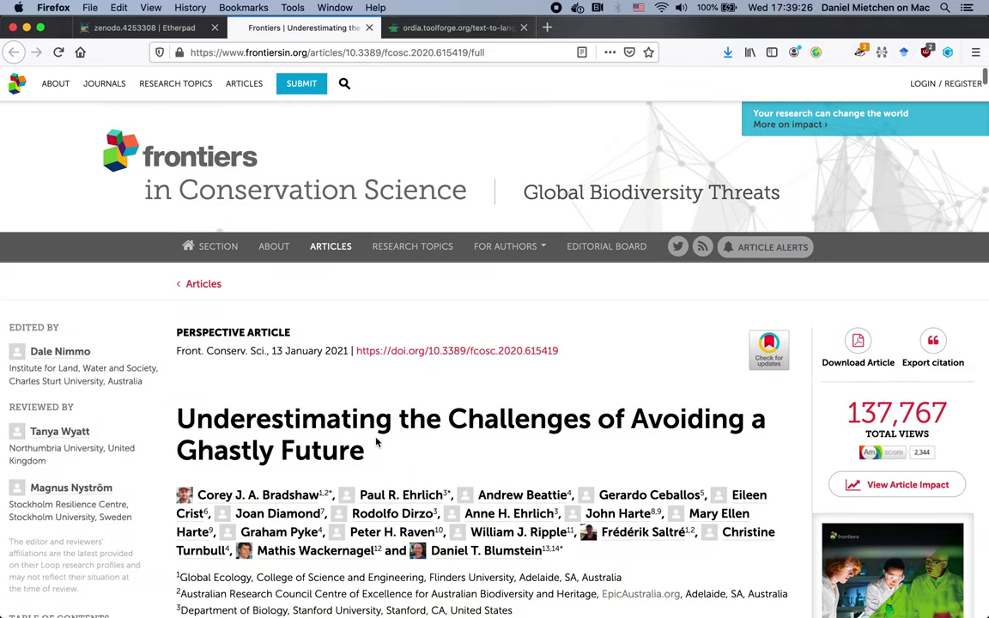
# Copy the Frontiers article's title into the text field of Ordia's Text to languages tool
pyautogui.moveTo(372, 447); pyautogui.dragTo(184, 427)
pyautogui.press('super+c')
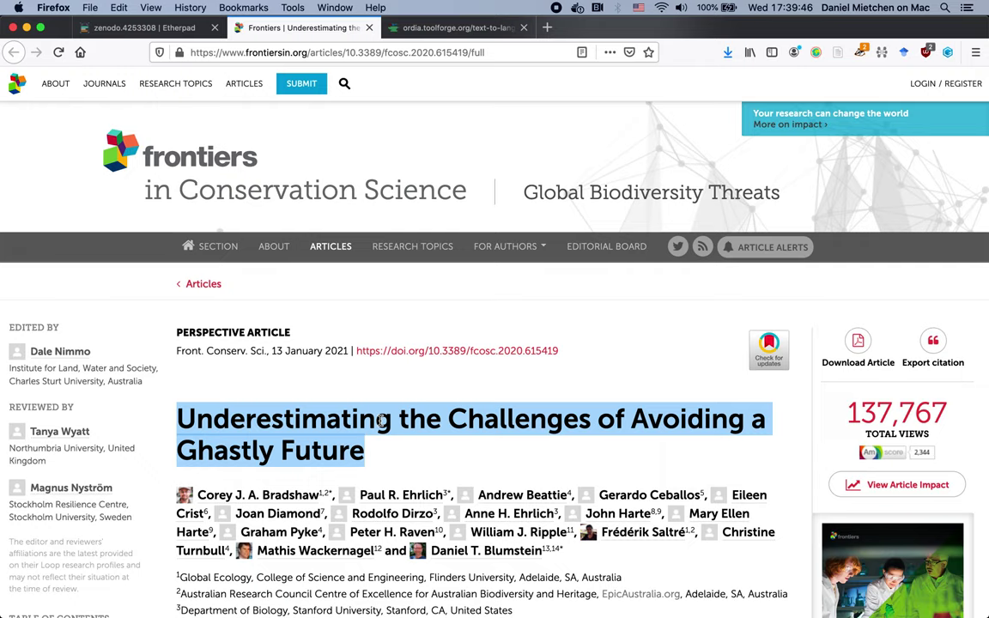
pyautogui.hotkey('ctrl', 'Tab')
pyautogui.click(435, 163)
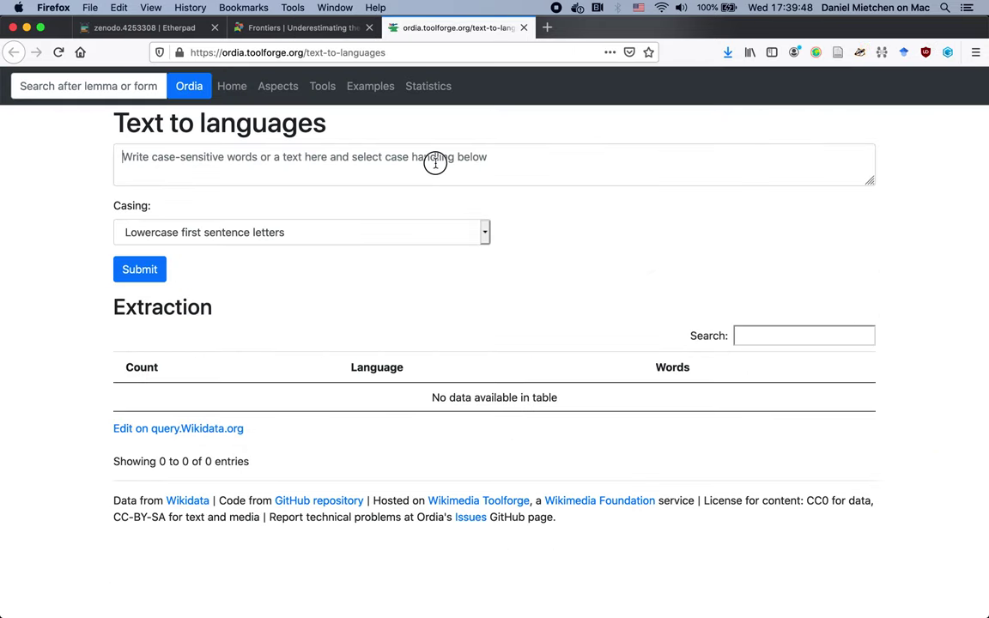
pyautogui.press('super+v')
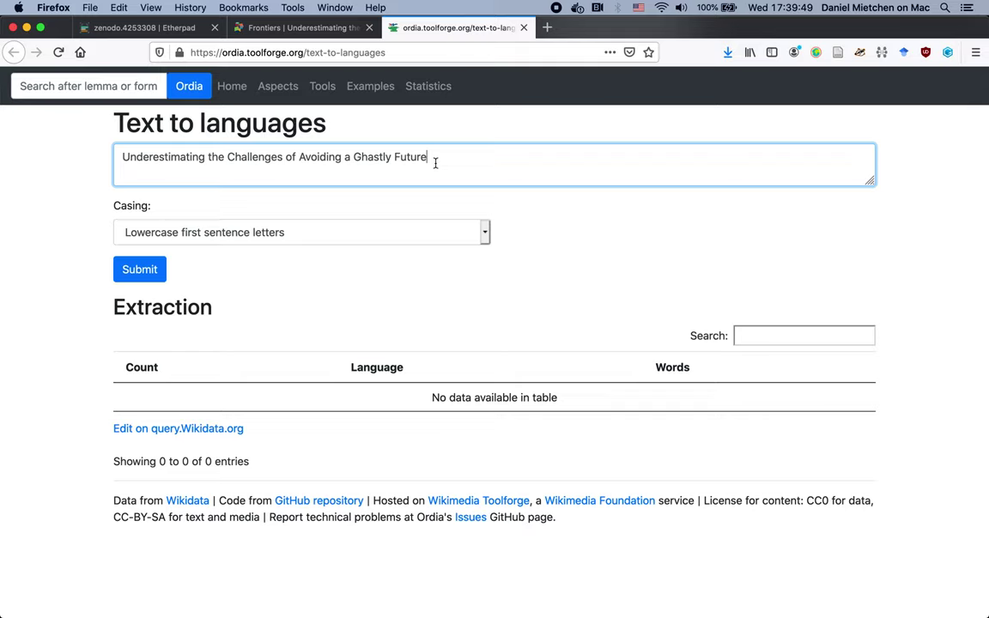
# Set the casing to None and run the language extraction on the article title
pyautogui.click(208, 232)
pyautogui.click(197, 186)
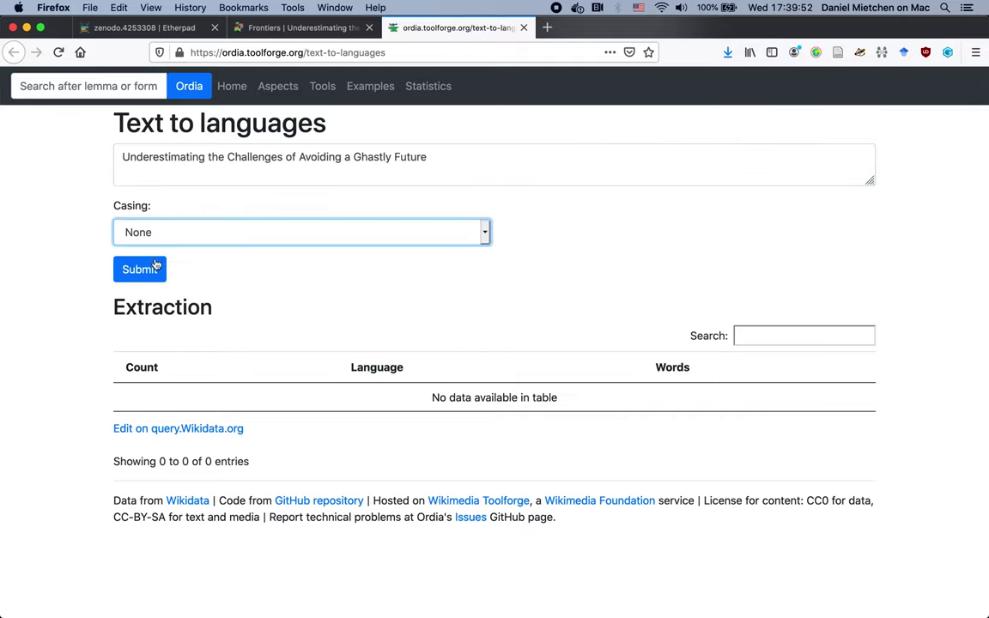
pyautogui.click(156, 266)
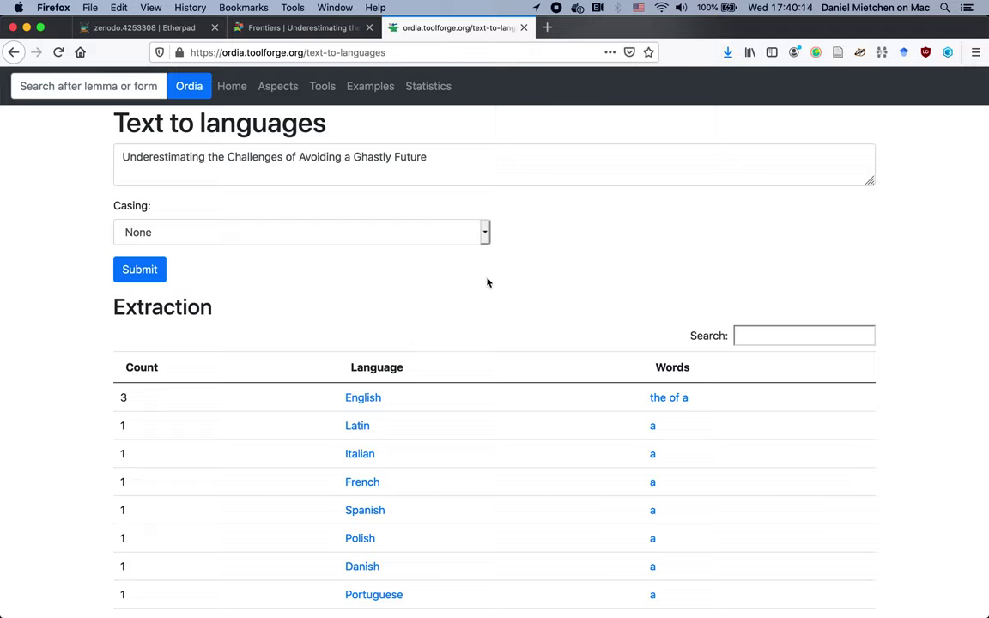
# Rerun the language extraction with Lowercase casing and review the languages matched to the title's words
pyautogui.click(317, 233)
pyautogui.click(282, 243)
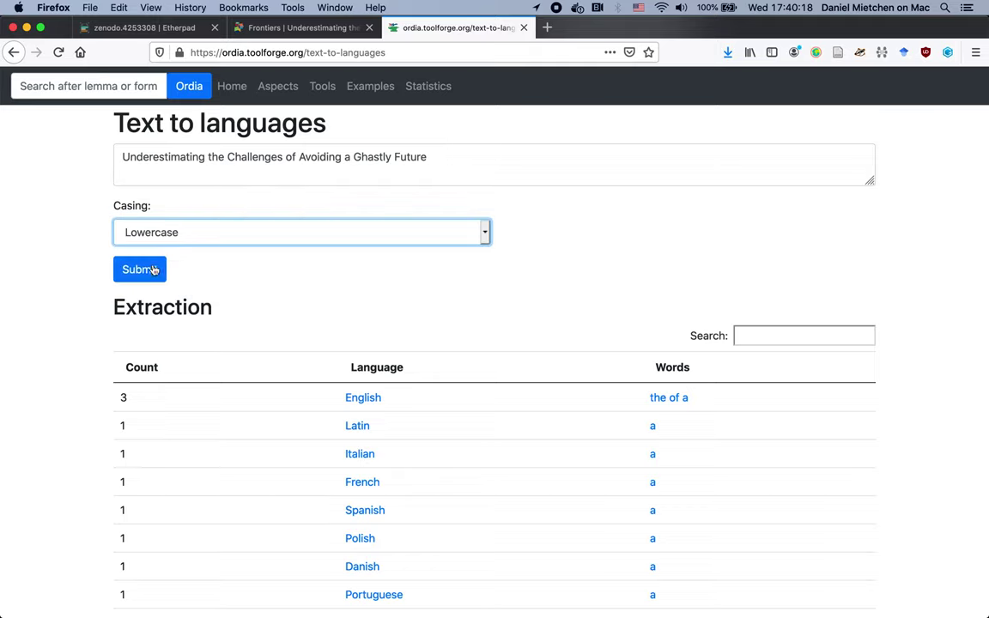
pyautogui.click(146, 273)
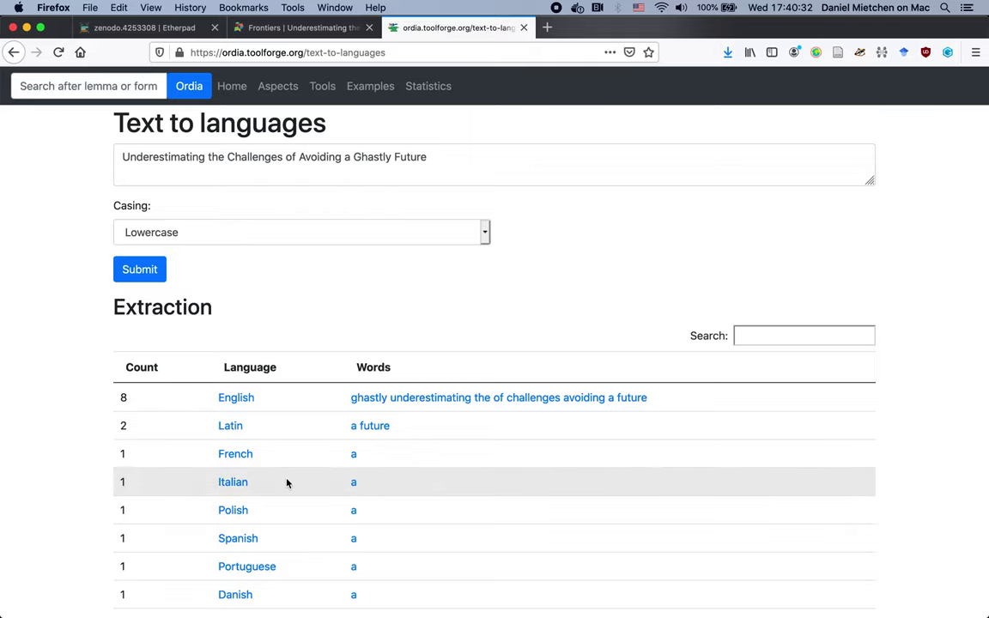
pyautogui.scroll(-3, 286, 483)
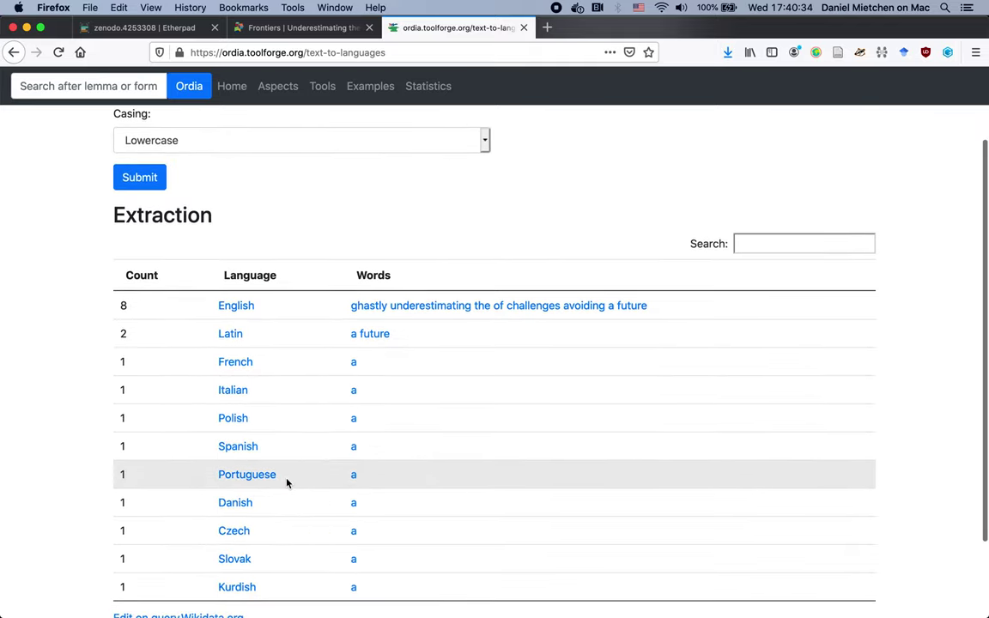
pyautogui.scroll(3, 287, 483)
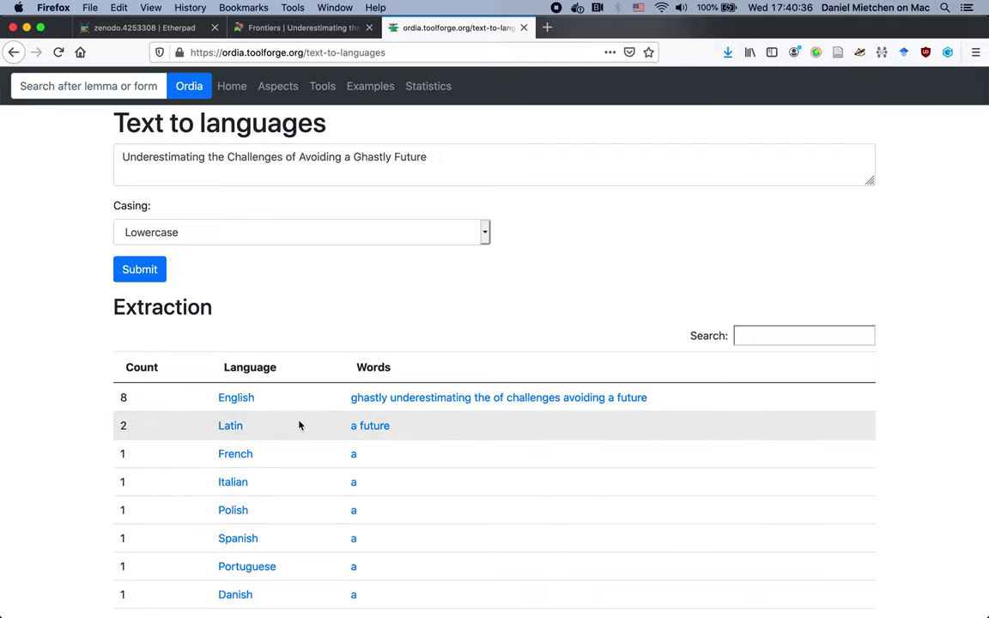
pyautogui.click(134, 274)
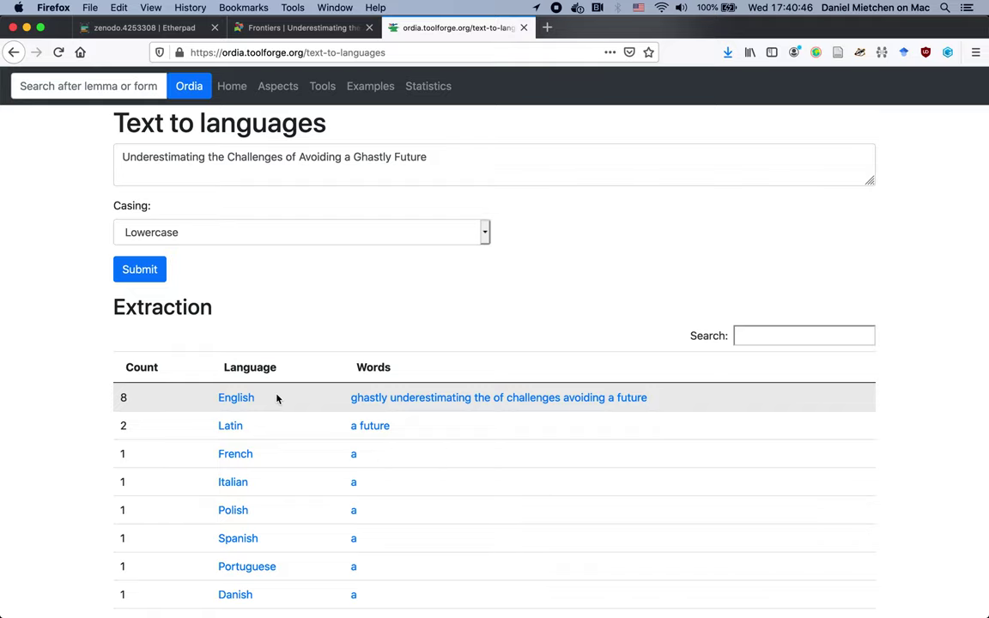
# Go back to the Frontiers article and copy the entire page text
pyautogui.hotkey('ctrl', 'shift', 'Tab')
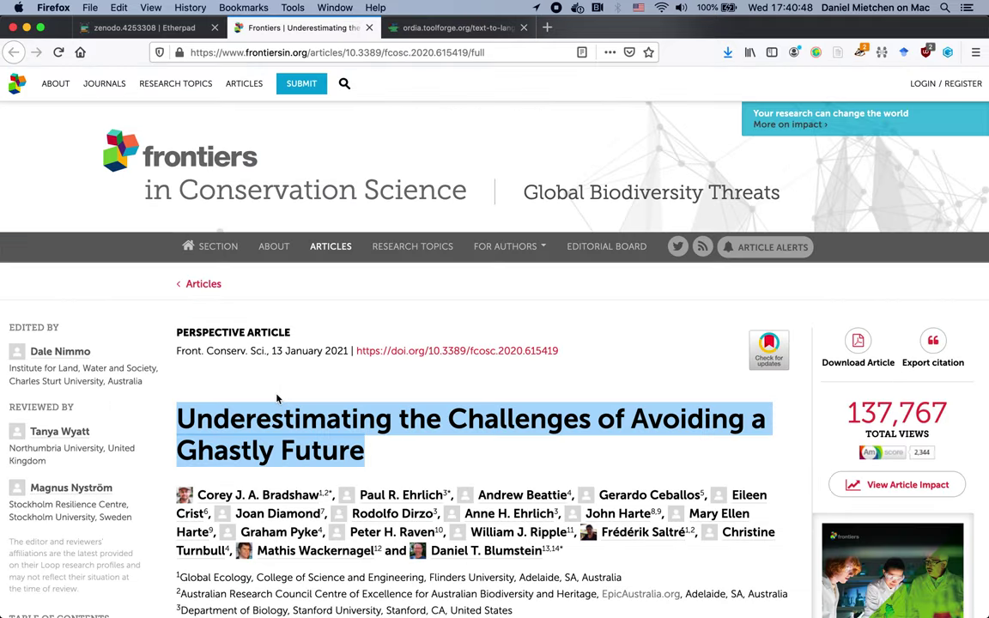
pyautogui.scroll(-5, 277, 397)
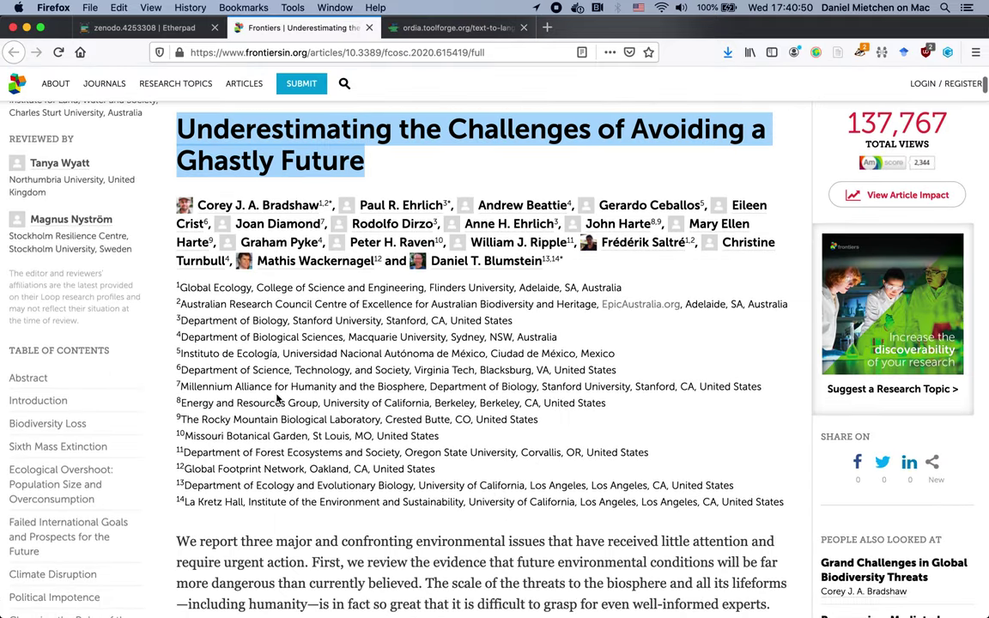
pyautogui.click(481, 504)
pyautogui.press('super+a')
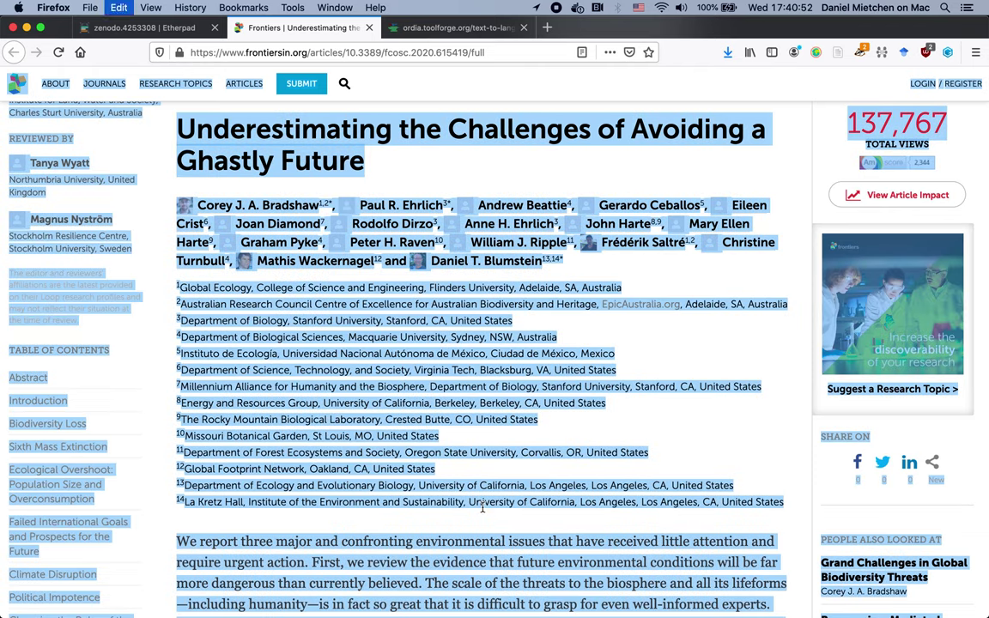
# Open Ordia's text-to-lexemes tool from the Etherpad and paste the copied article text into its text field
pyautogui.hotkey('ctrl', 'shift', 'Tab')
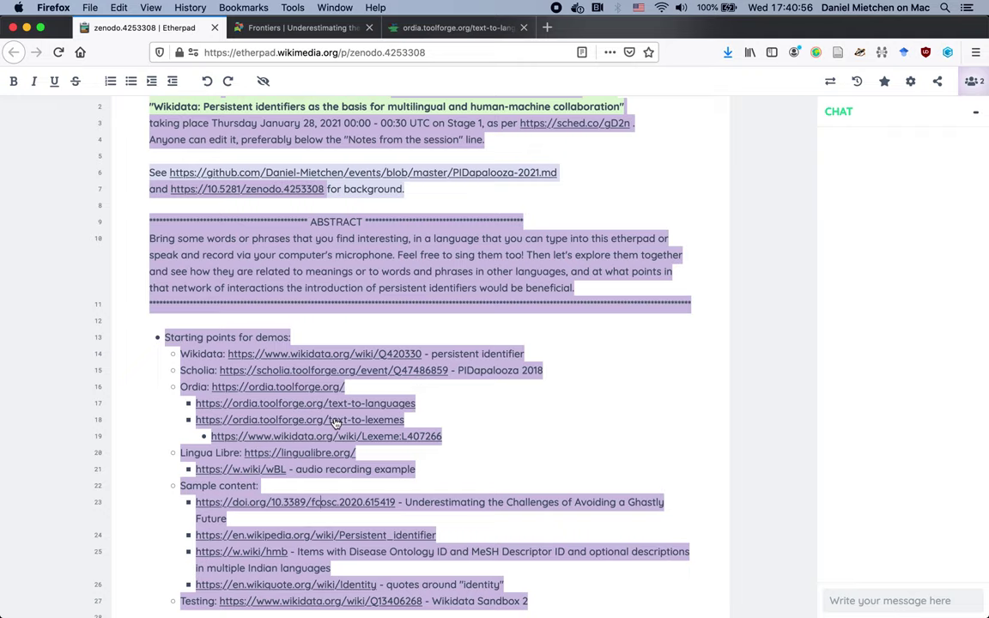
pyautogui.click(335, 422)
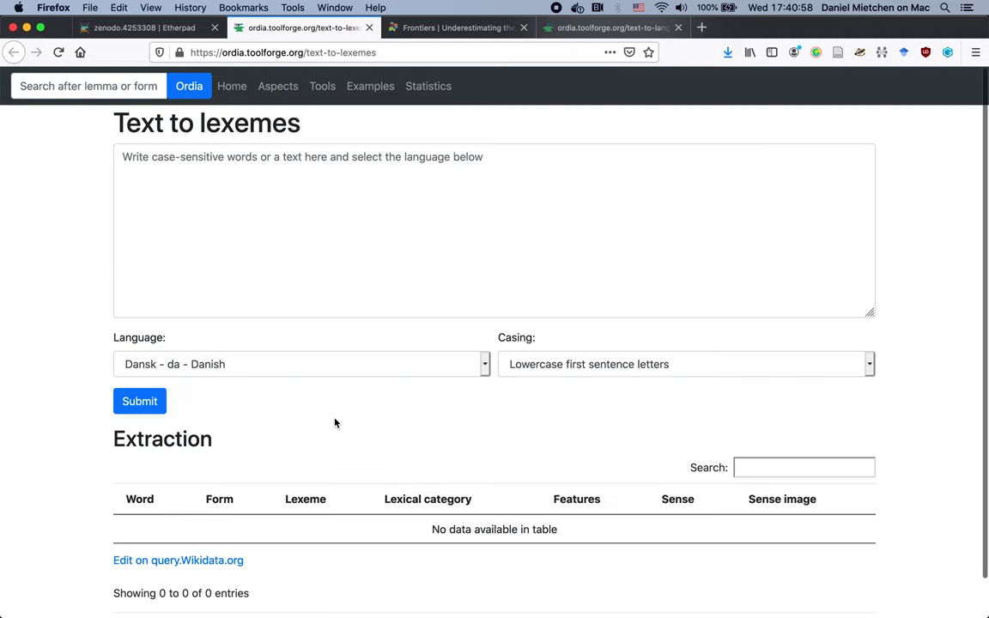
pyautogui.click(360, 179)
pyautogui.press('super+v')
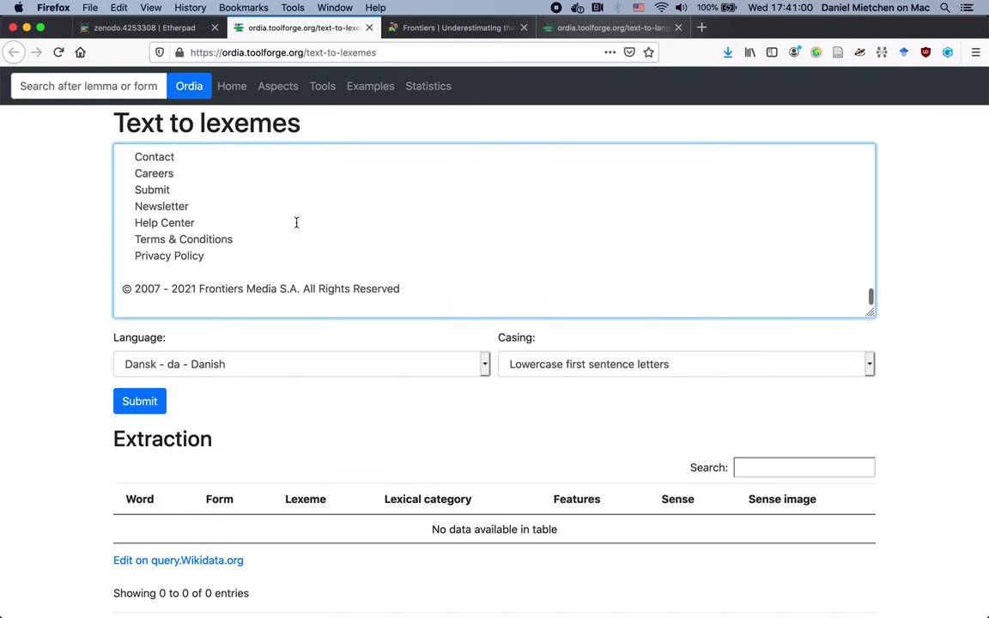
pyautogui.scroll(3, 282, 241)
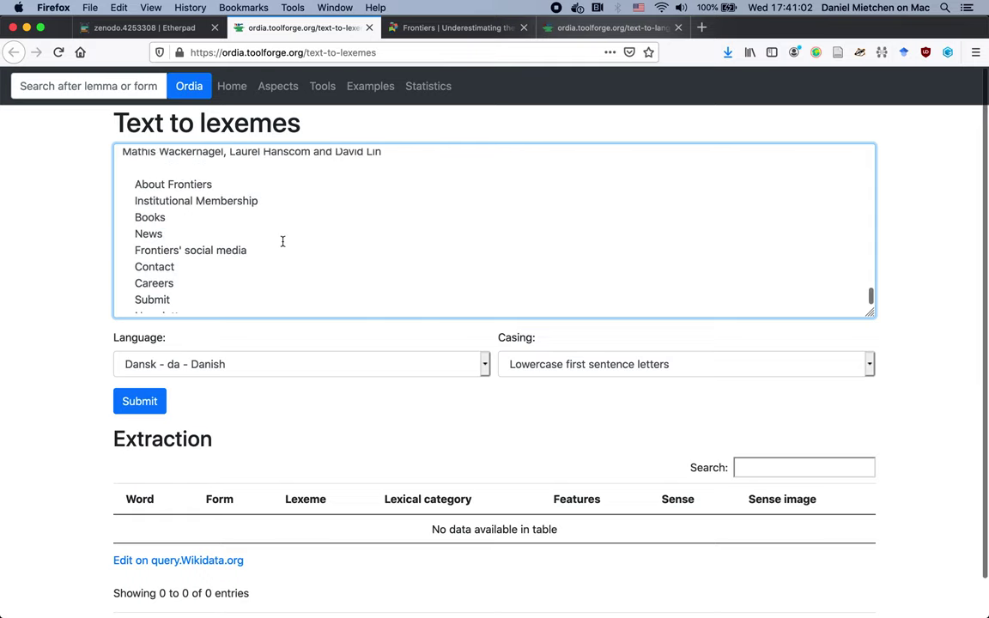
# Search the pasted article text for "creative"
pyautogui.press('super+f')
pyautogui.write('cr')
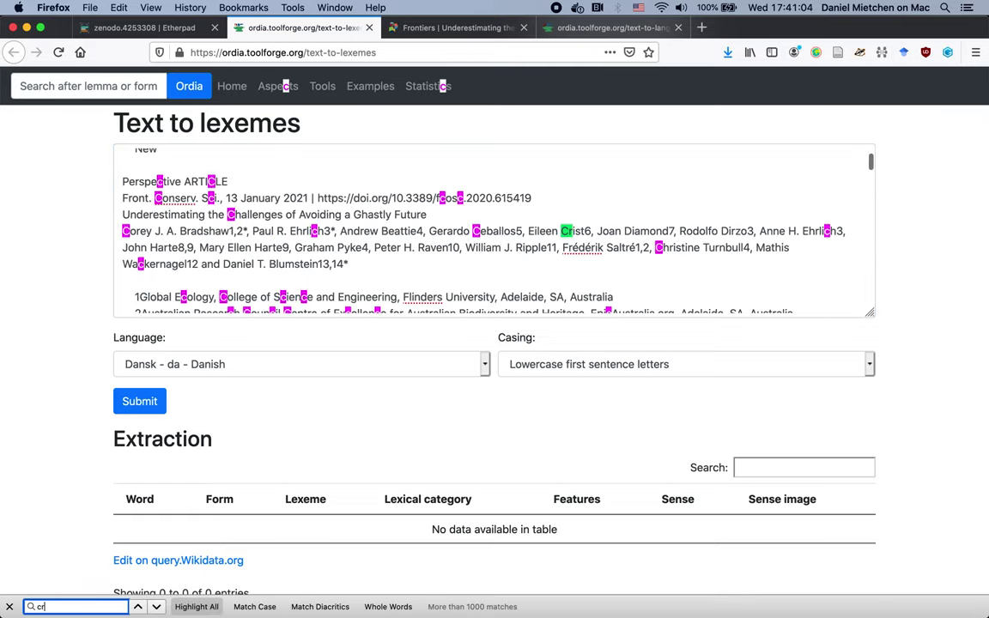
pyautogui.write('eative')
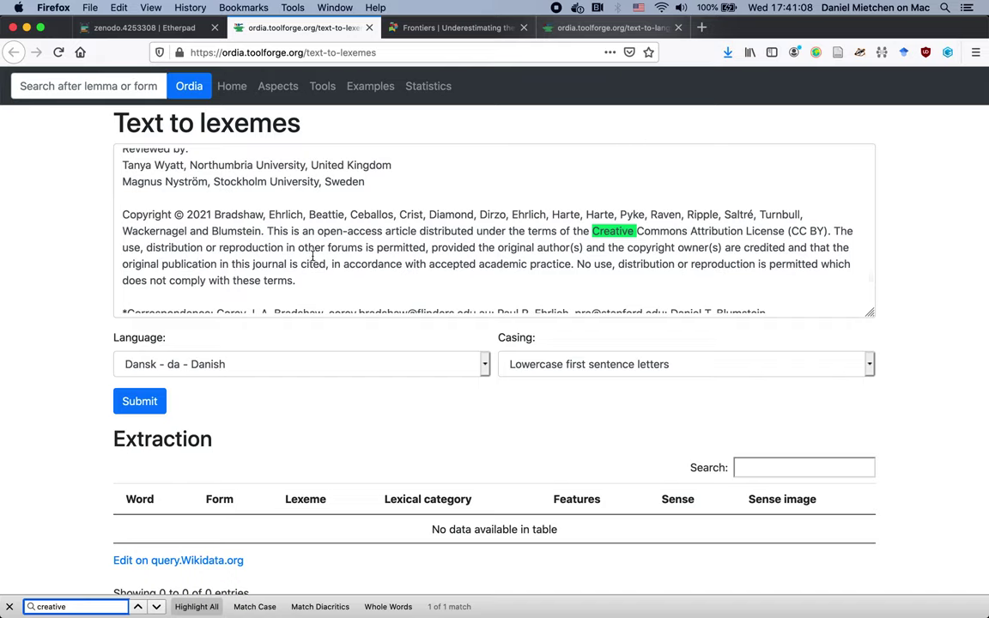
# Set the language to English and the casing to Lowercase, run the lexeme extraction, and review the first rows of the table
pyautogui.click(142, 364)
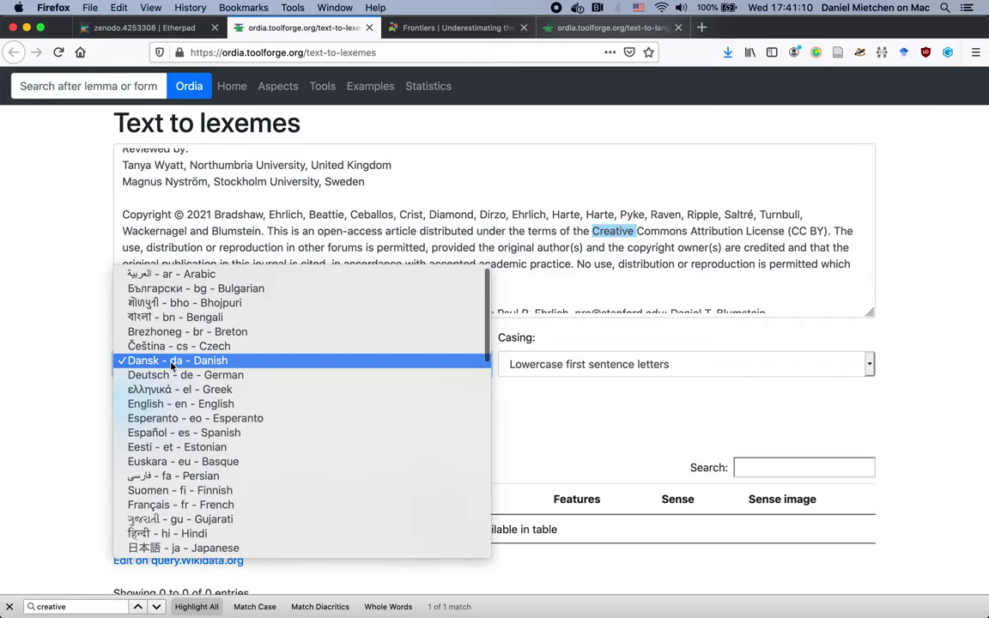
pyautogui.click(158, 412)
pyautogui.click(571, 367)
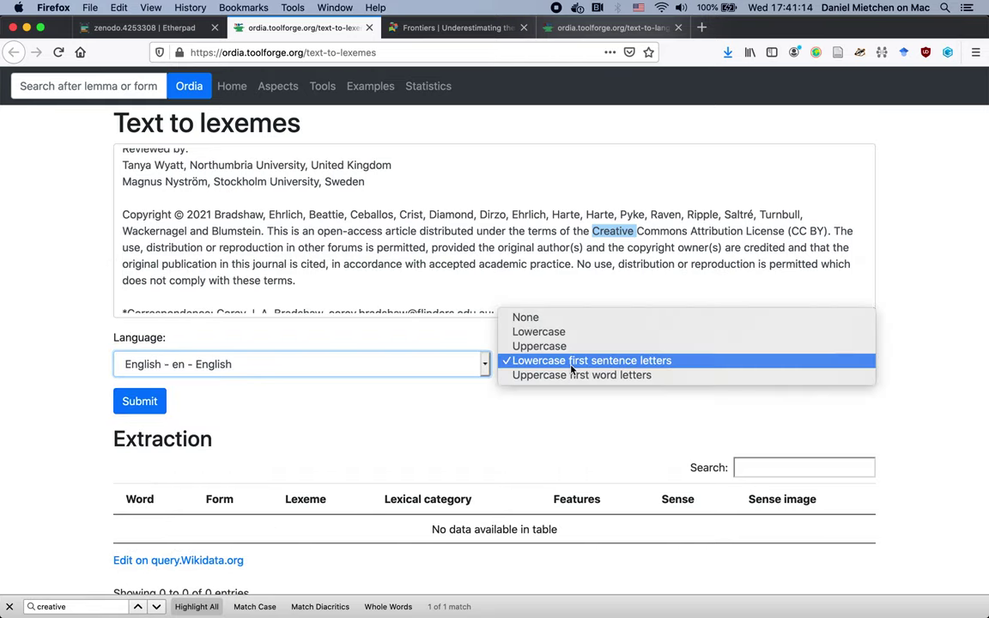
pyautogui.click(514, 332)
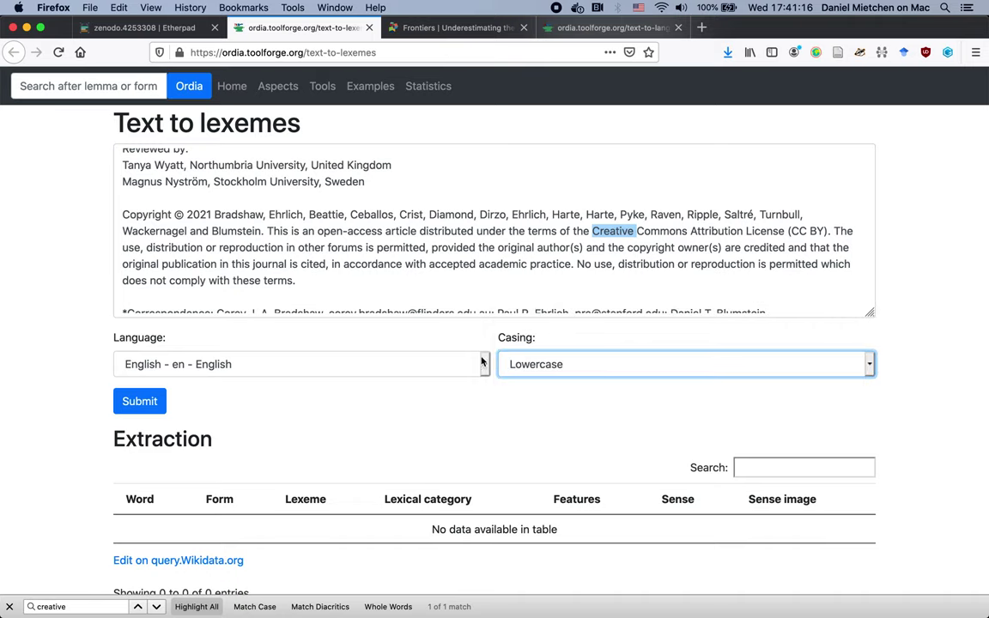
pyautogui.click(133, 401)
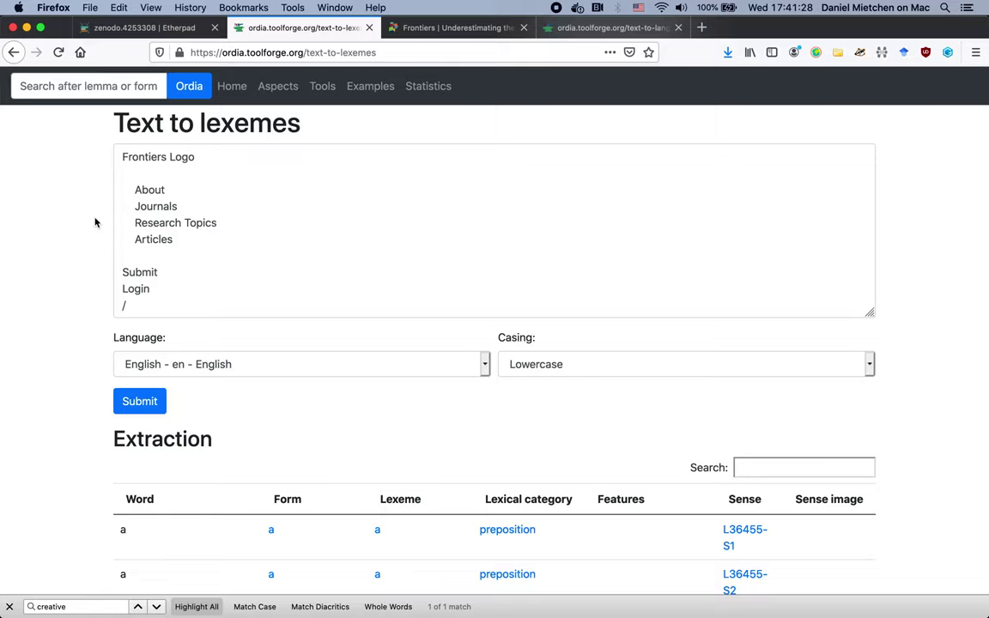
pyautogui.scroll(-5, 395, 363)
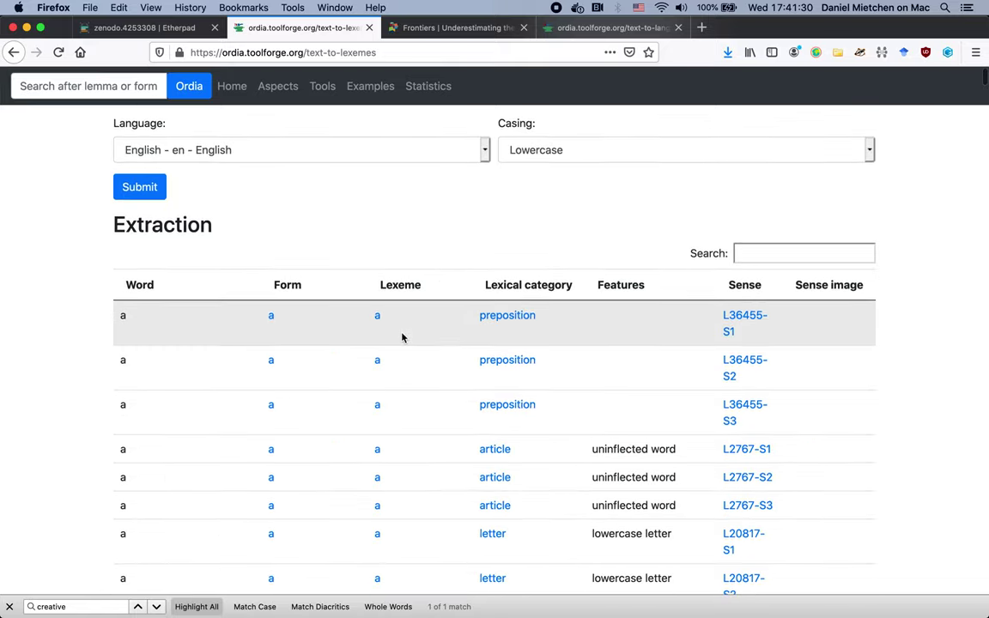
pyautogui.scroll(-3, 402, 337)
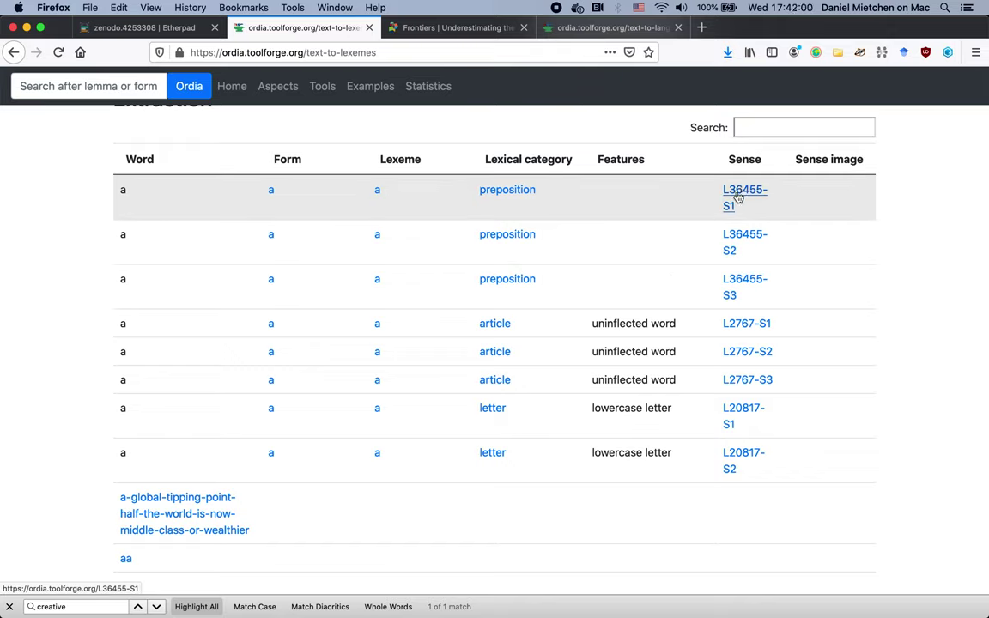
# Open the form page for the preposition "a" and its Wikidata lexeme page in new tabs, and look through the lexeme's senses
pyautogui.keyDown('super'); pyautogui.click(272, 191); pyautogui.keyUp('super')
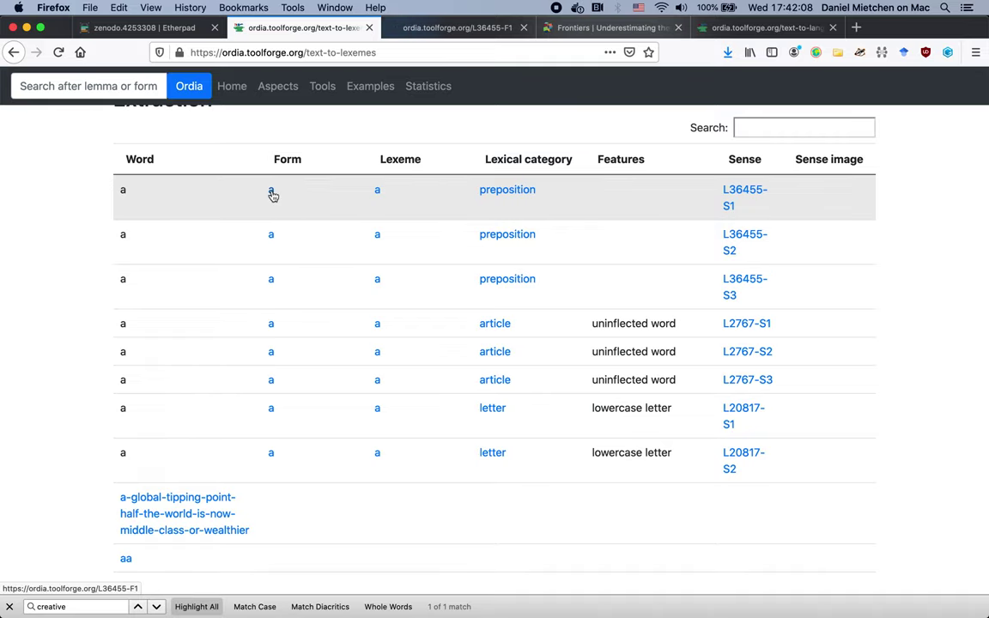
pyautogui.hotkey('ctrl', 'Tab')
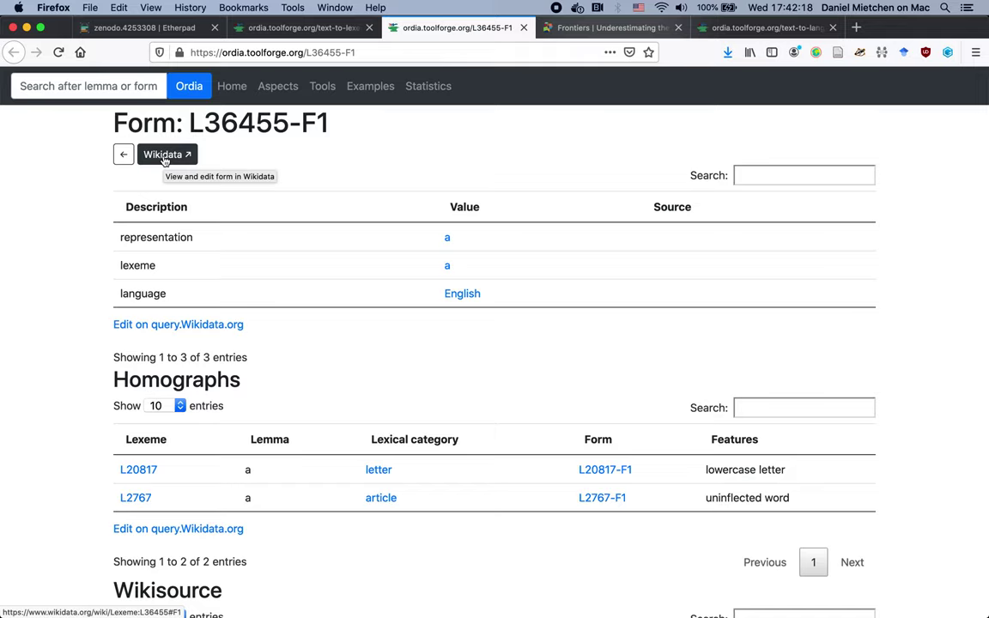
pyautogui.keyDown('super'); pyautogui.click(164, 160); pyautogui.keyUp('super')
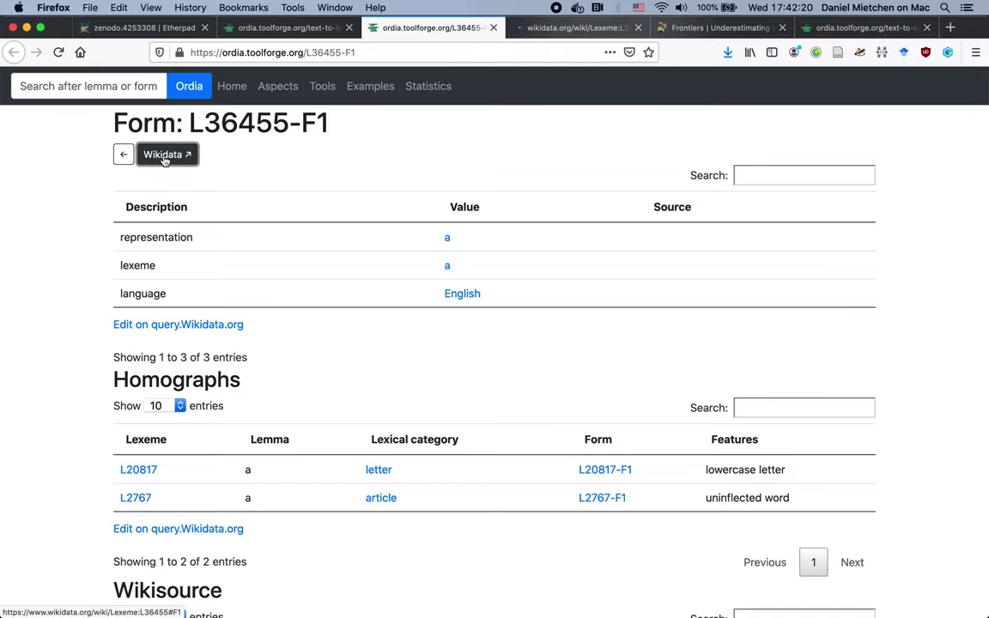
pyautogui.hotkey('ctrl', 'Tab')
pyautogui.scroll(5, 364, 223)
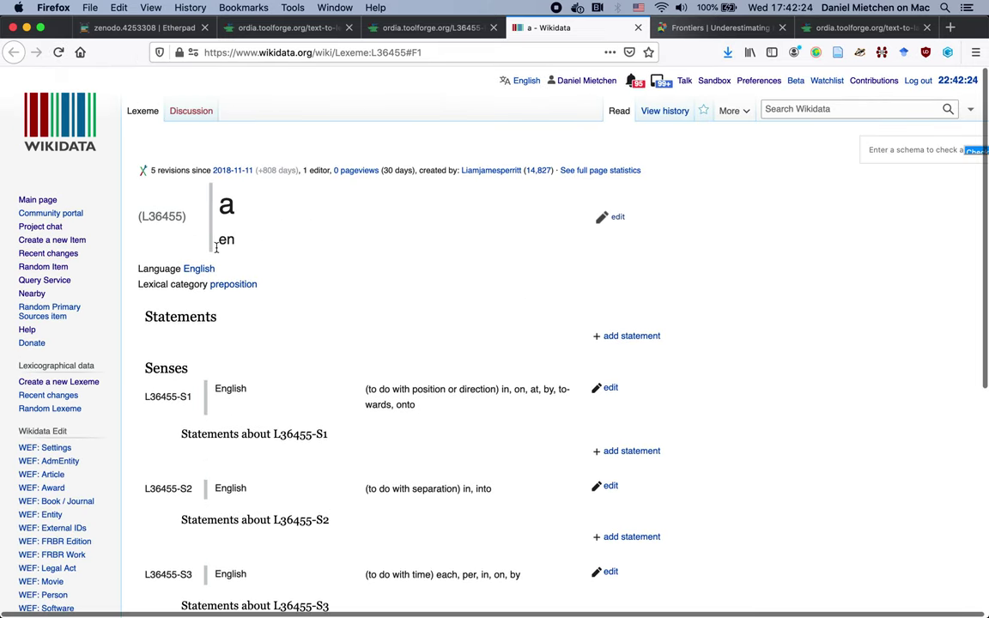
pyautogui.scroll(-1, 280, 324)
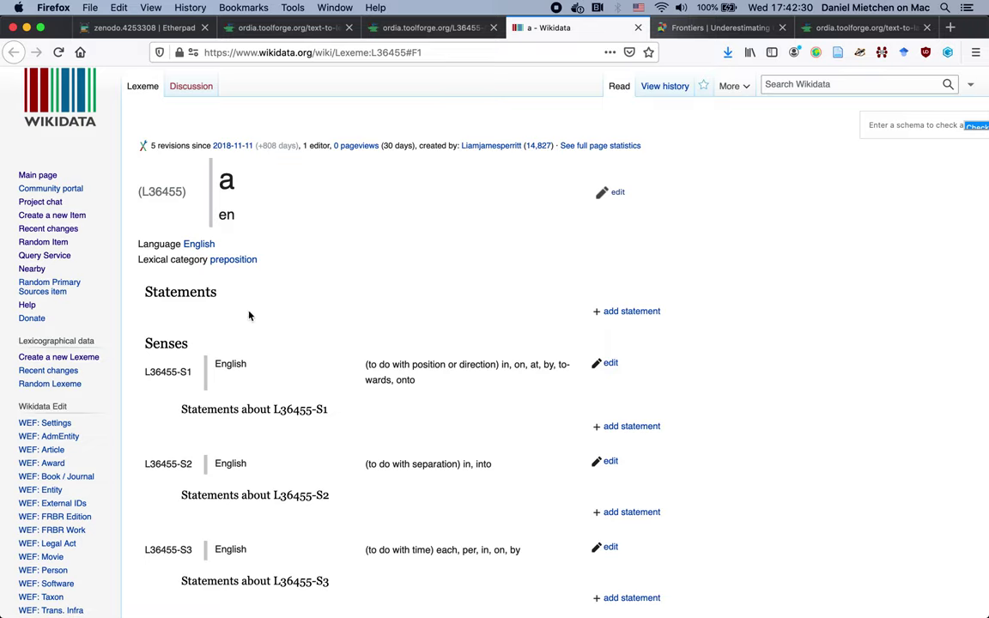
pyautogui.scroll(-1, 261, 460)
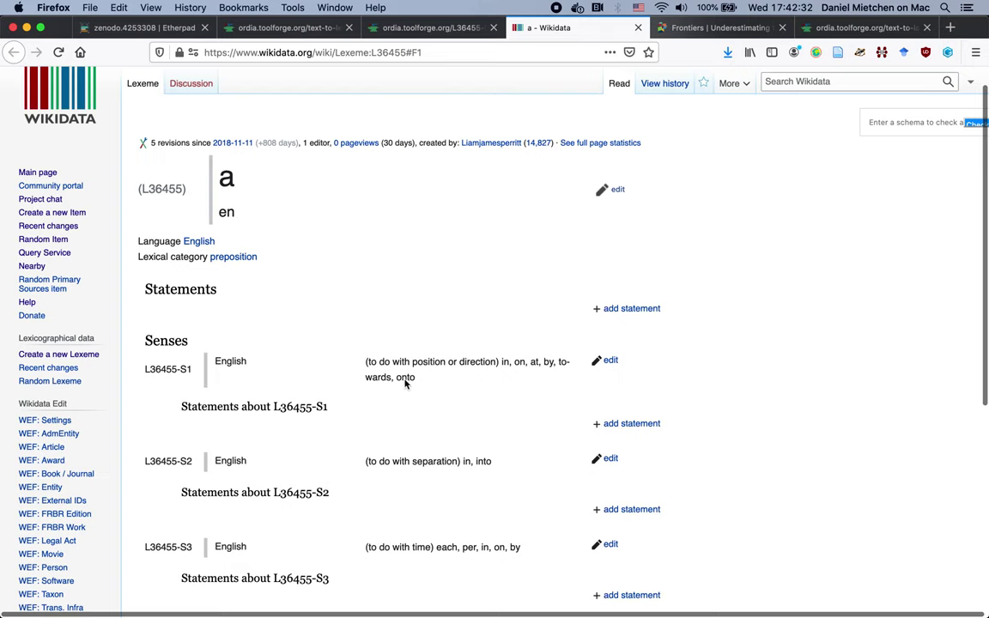
pyautogui.scroll(-3, 289, 389)
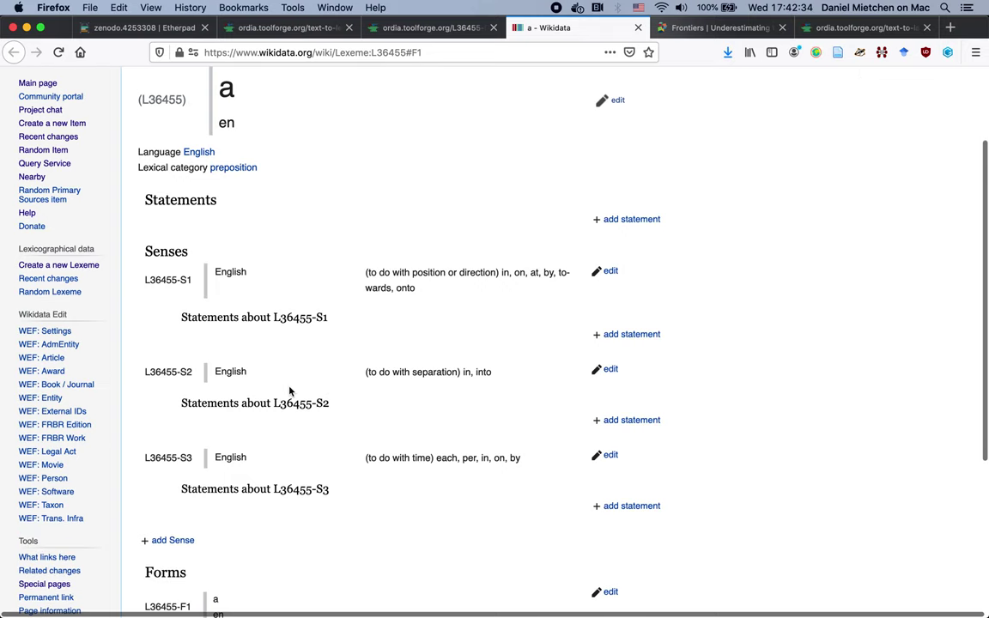
# Close the lexeme page, return to the extraction results, and open the Wikidata lexeme page for the noun "absence" through its form page
pyautogui.press('super+w')
pyautogui.hotkey('ctrl', 'shift', 'Tab')
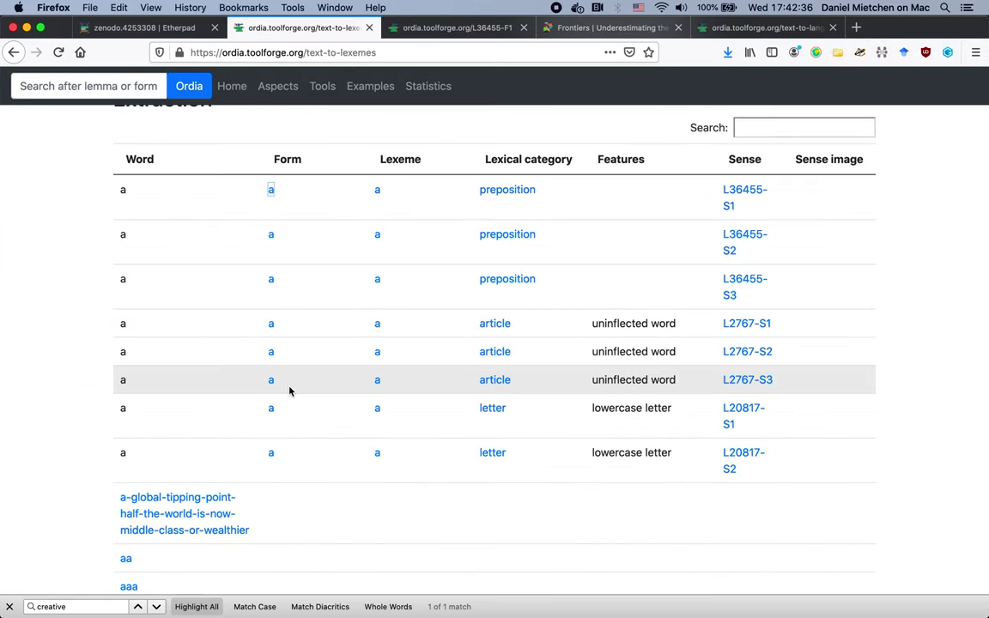
pyautogui.scroll(-10, 290, 391)
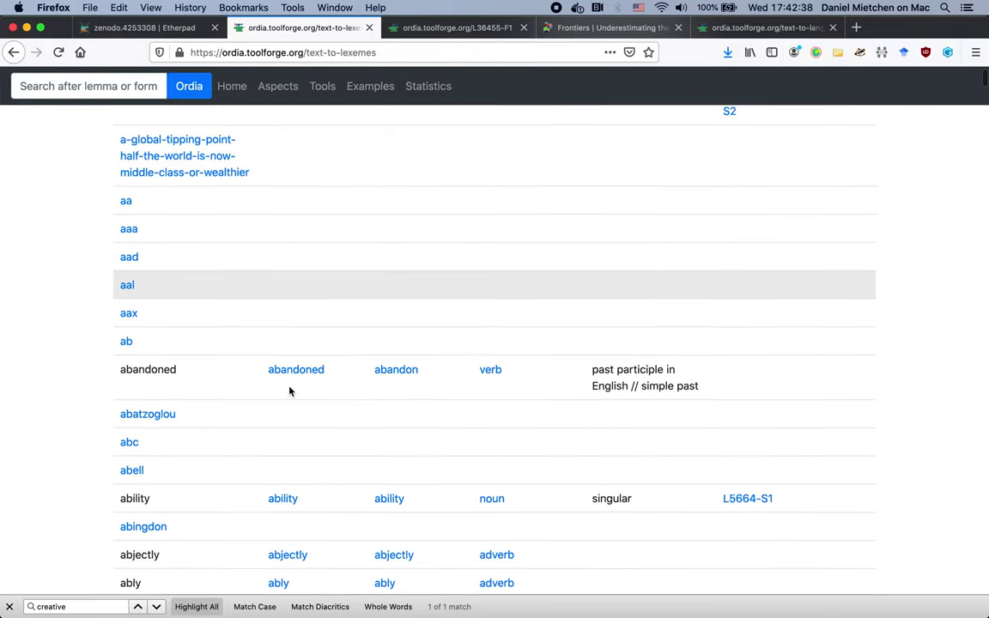
pyautogui.scroll(-2, 290, 392)
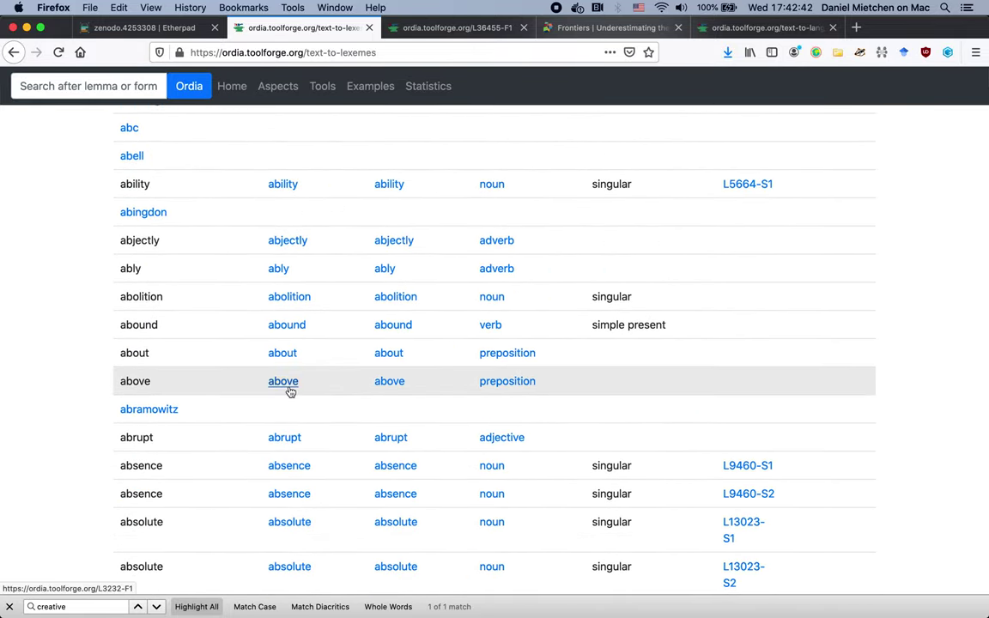
pyautogui.scroll(-3, 290, 392)
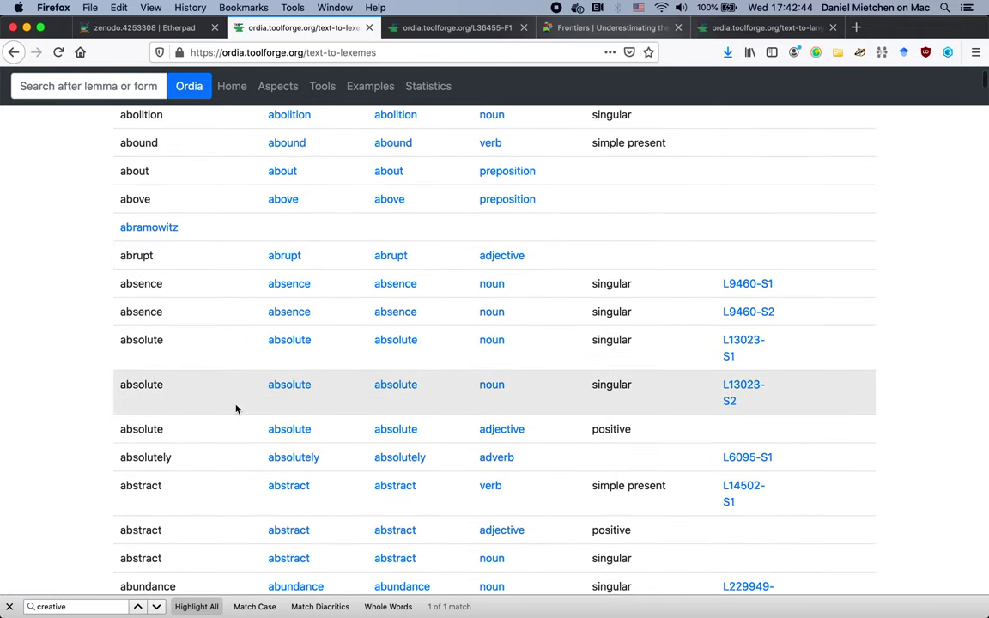
pyautogui.keyDown('super'); pyautogui.click(301, 292); pyautogui.keyUp('super')
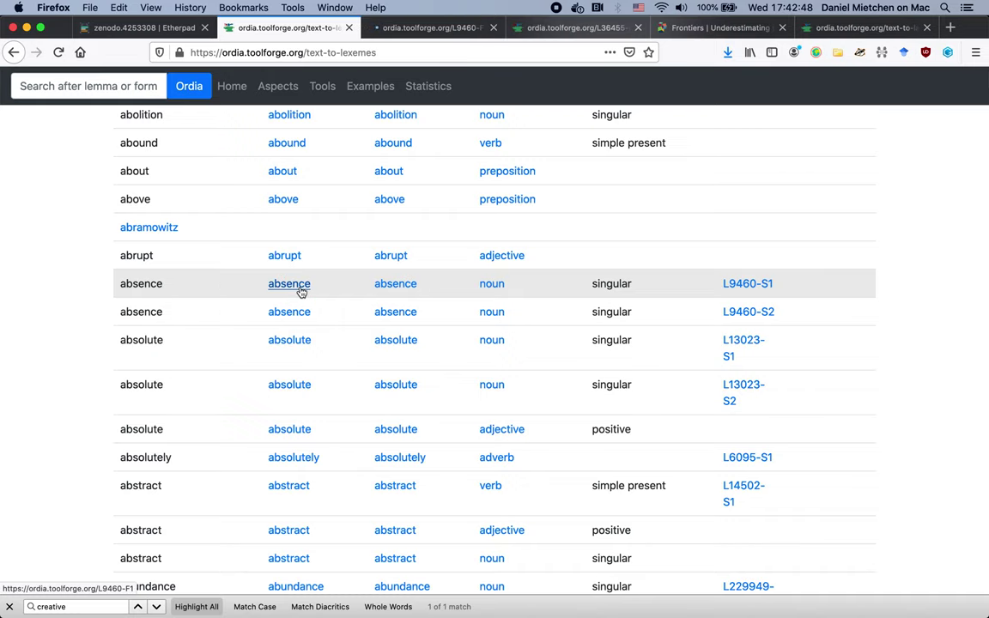
pyautogui.hotkey('ctrl', 'Tab')
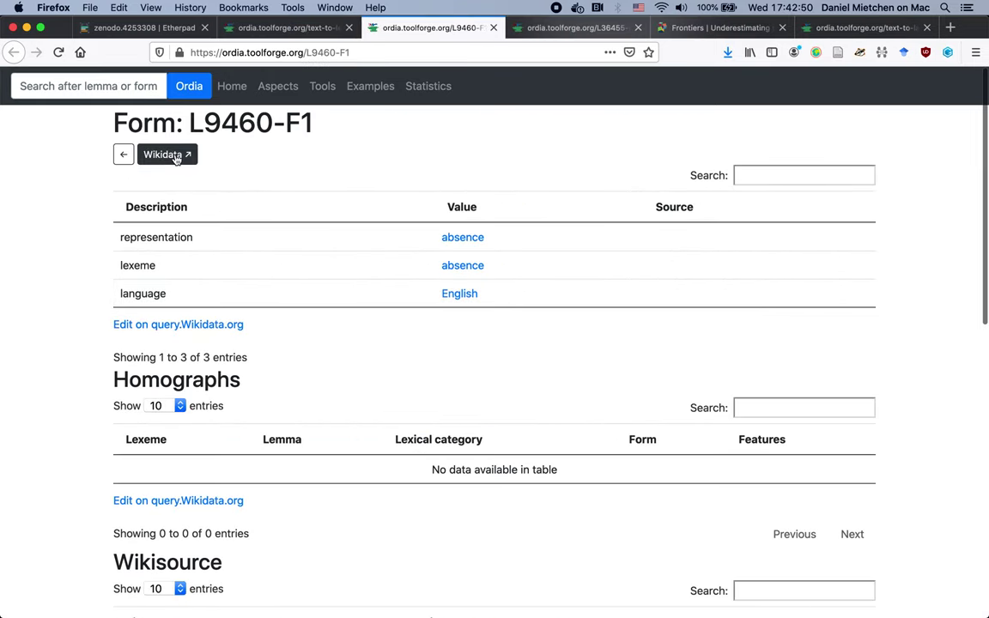
pyautogui.click(172, 157)
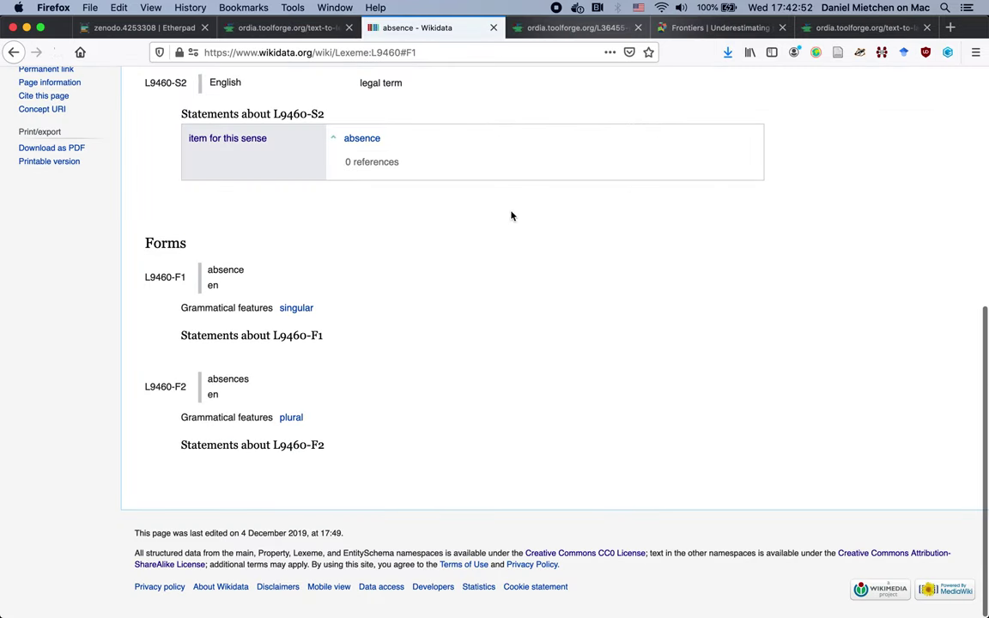
# Examine the lexeme identifier, language, lexical category and senses on the "absence" lexeme page
pyautogui.scroll(5, 511, 215)
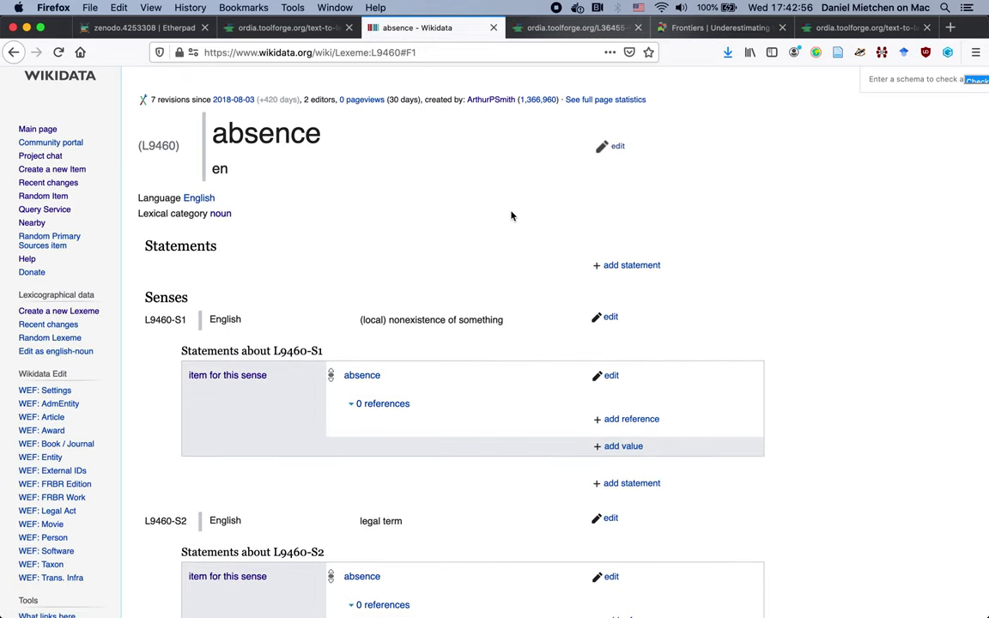
pyautogui.scroll(-3, 511, 215)
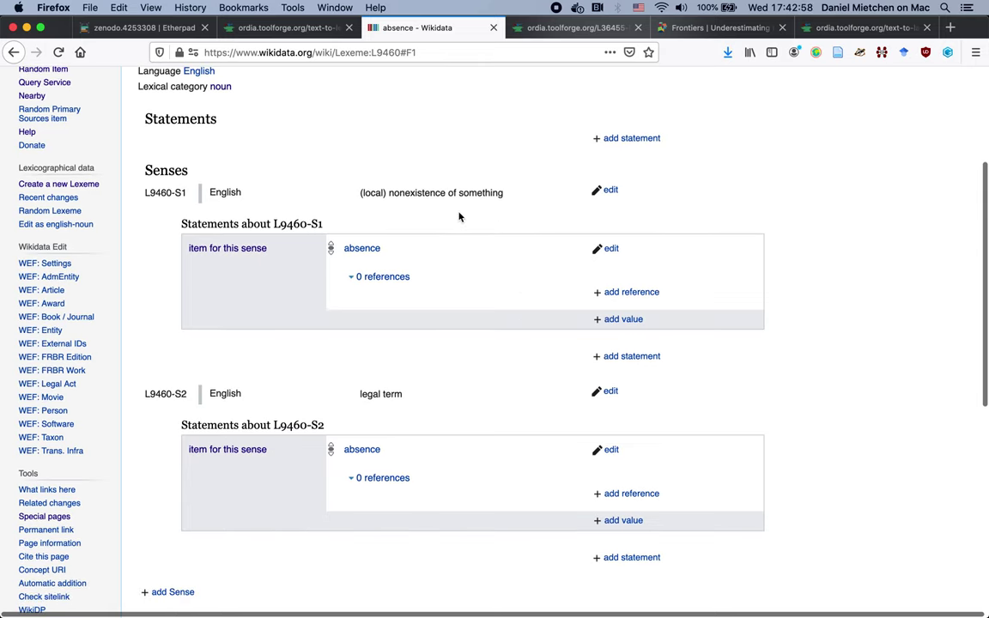
pyautogui.scroll(3, 316, 199)
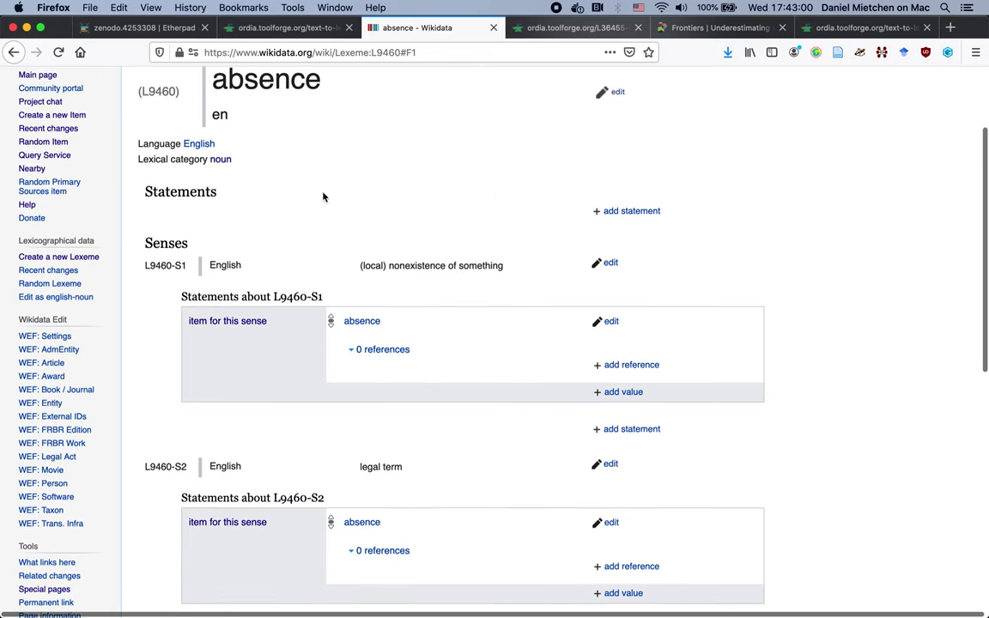
pyautogui.scroll(2, 323, 197)
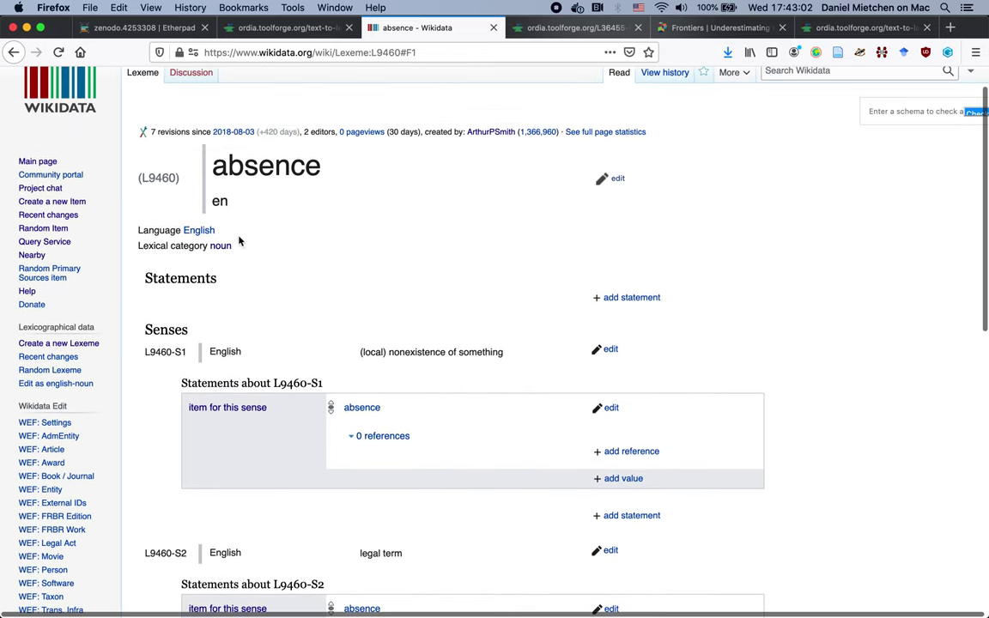
pyautogui.doubleClick(158, 178)
pyautogui.scroll(-1, 481, 312)
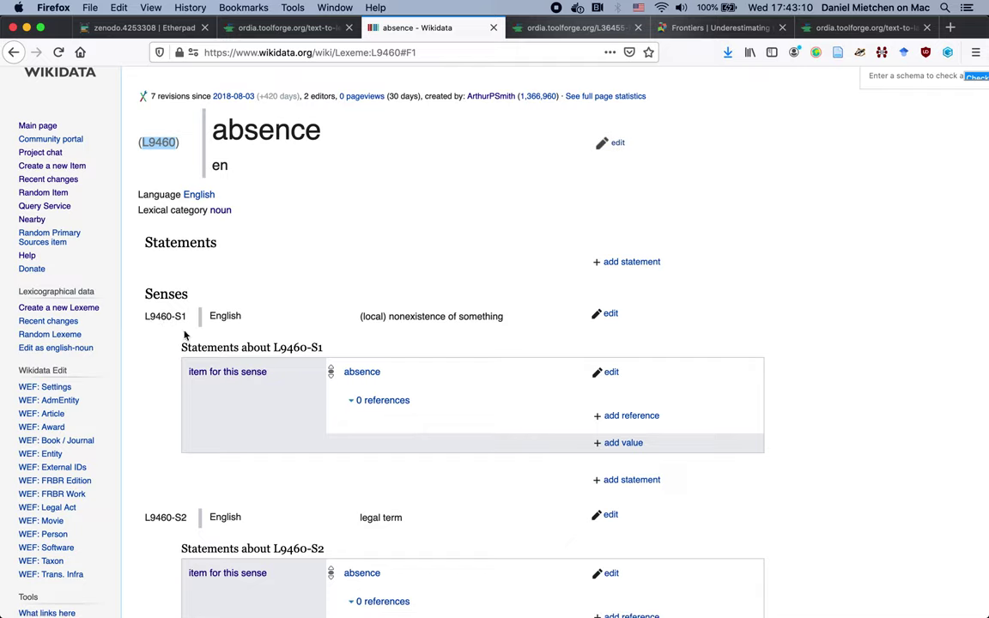
pyautogui.scroll(-1, 254, 516)
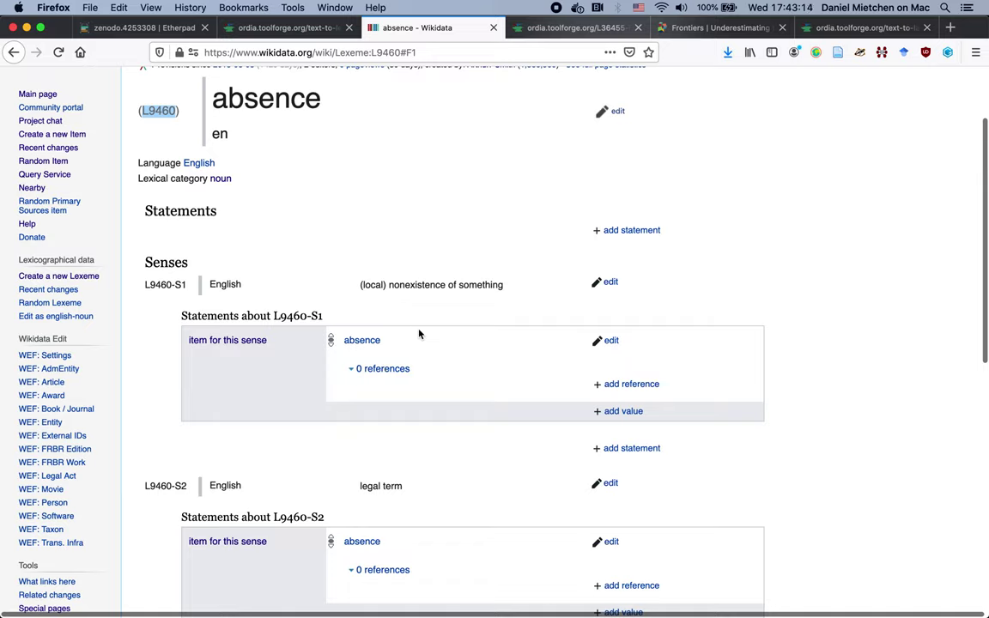
# Open the Wikidata items linked to both senses of "absence", nonexistence and legal term, in new tabs
pyautogui.moveTo(348, 348)
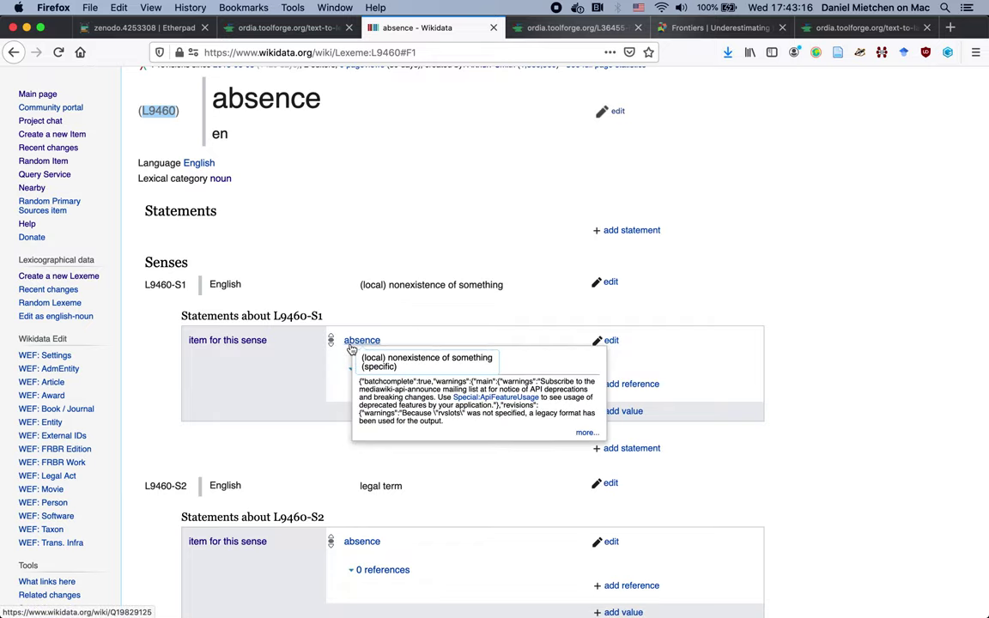
pyautogui.keyDown('super'); pyautogui.click(352, 343); pyautogui.keyUp('super')
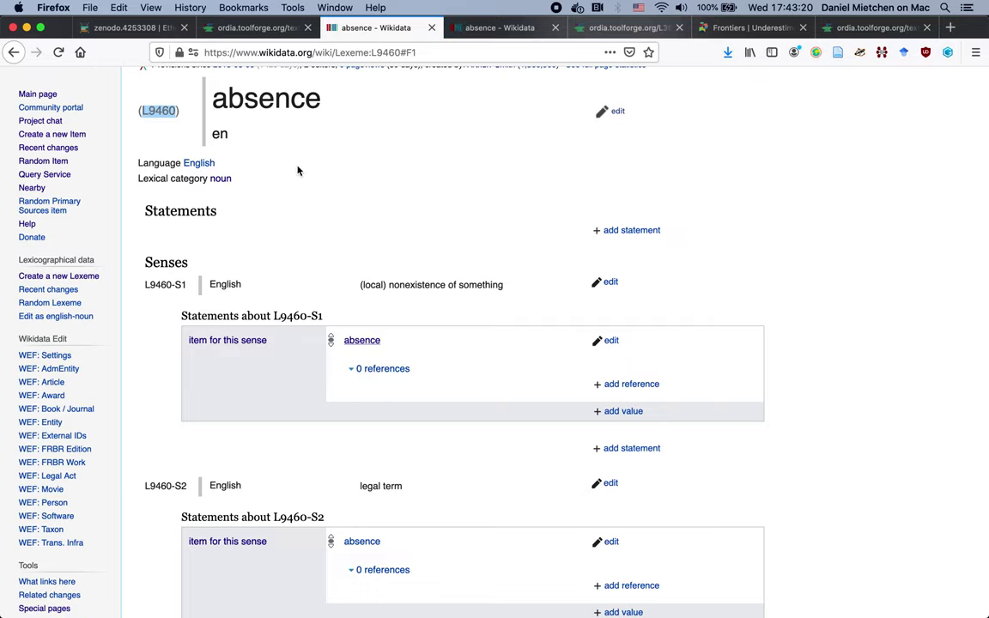
pyautogui.scroll(-2, 345, 197)
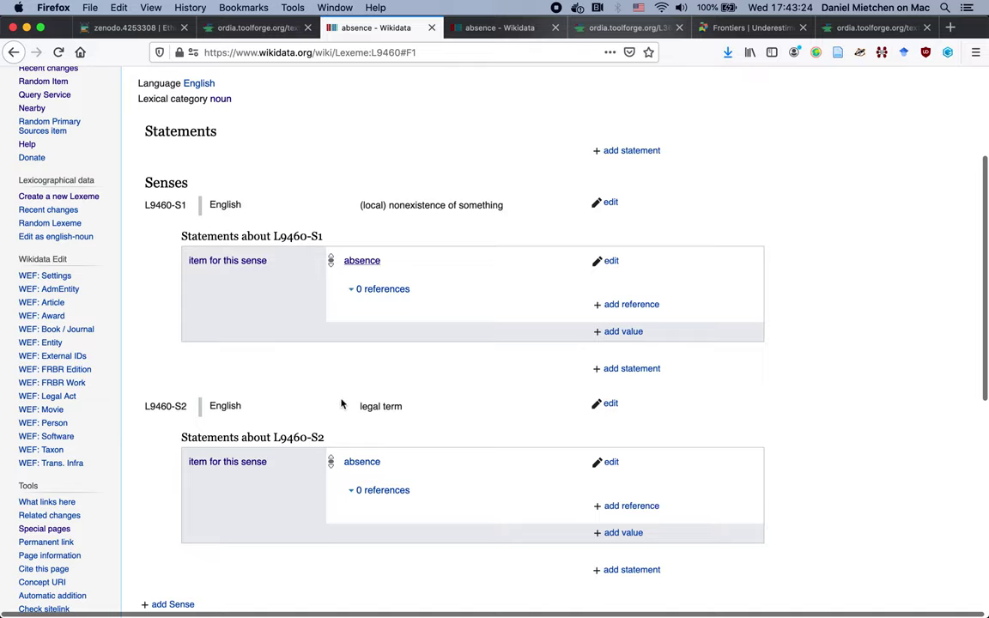
pyautogui.click(361, 462)
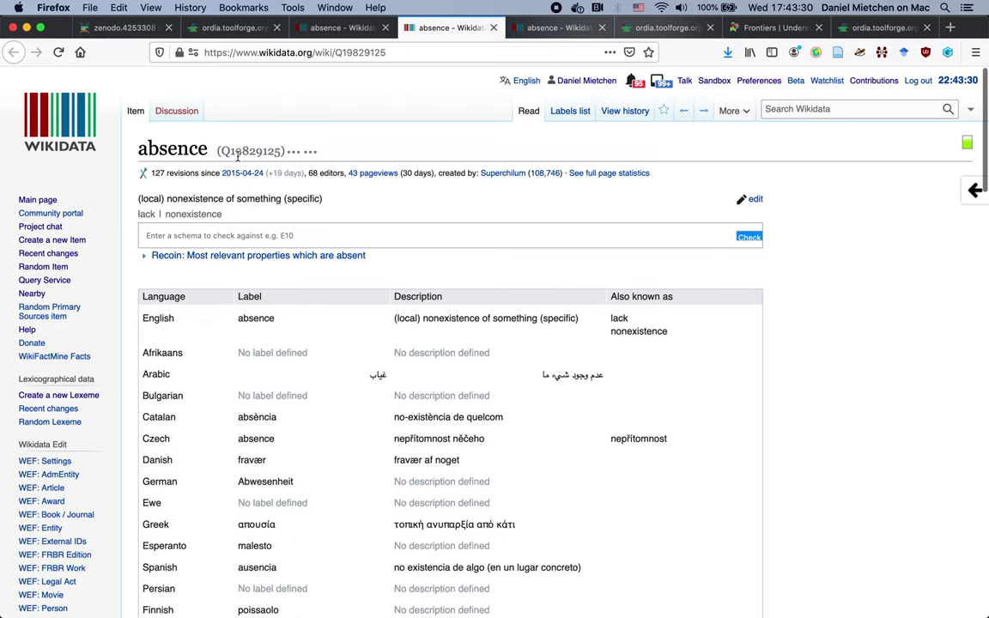
# Compare the links to Wikipedia, Wikiquote and other sister projects on the two "absence" items
pyautogui.hotkey('ctrl', 'Tab')
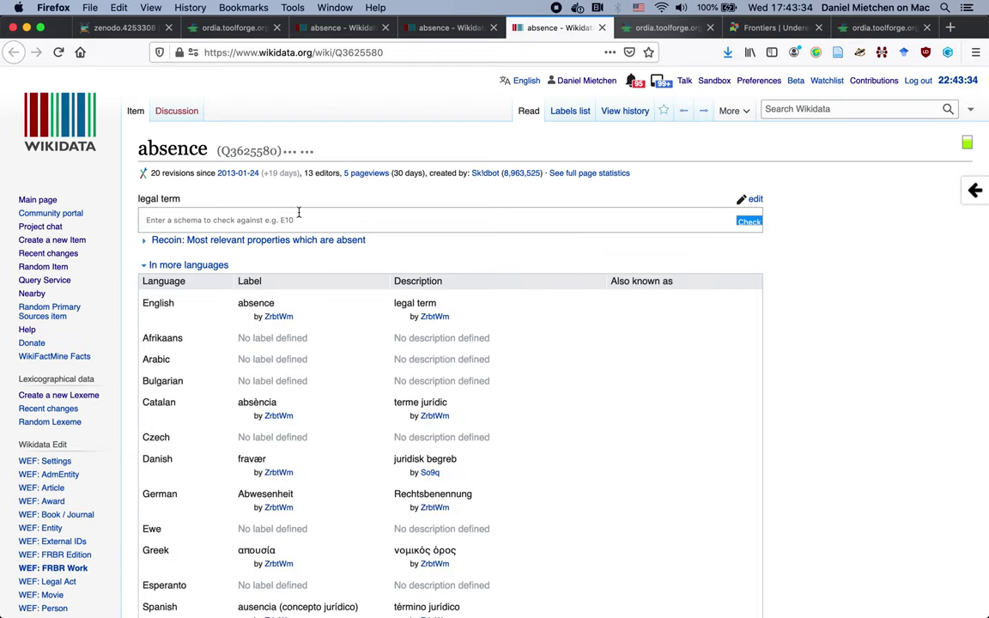
pyautogui.press('End')
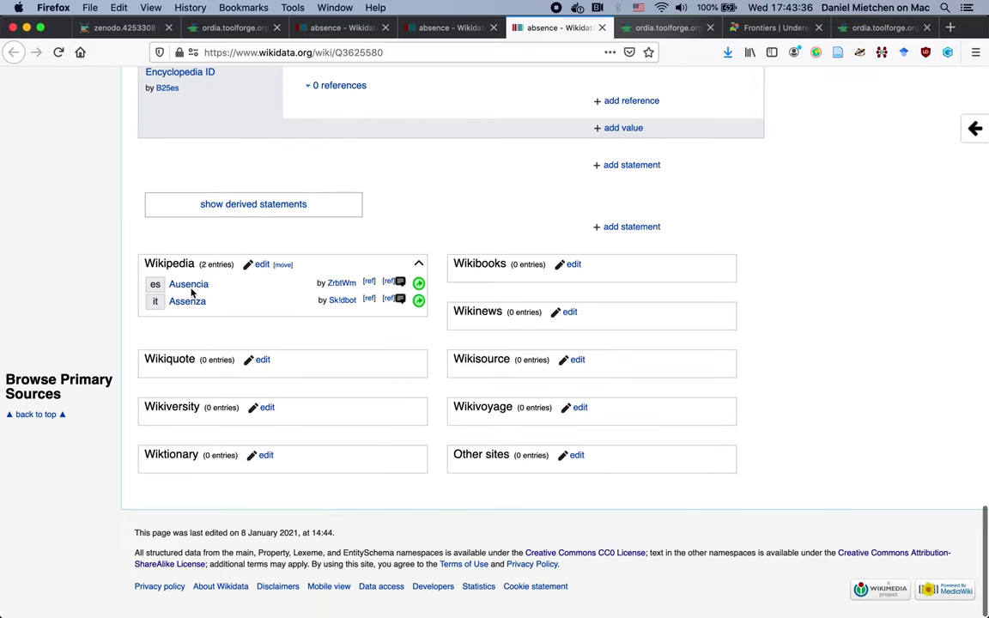
pyautogui.hotkey('ctrl', 'shift', 'Tab')
pyautogui.press('End')
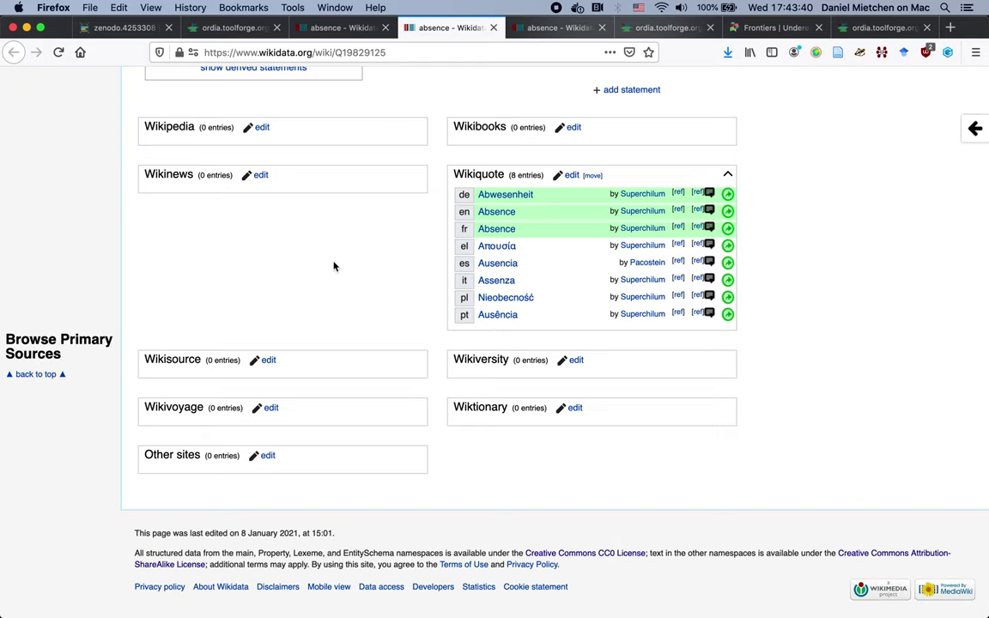
# Return to the "absence" lexeme page and preview the "item for this sense" property of its first sense
pyautogui.scroll(3, 334, 266)
pyautogui.hotkey('ctrl', 'shift', 'Tab')
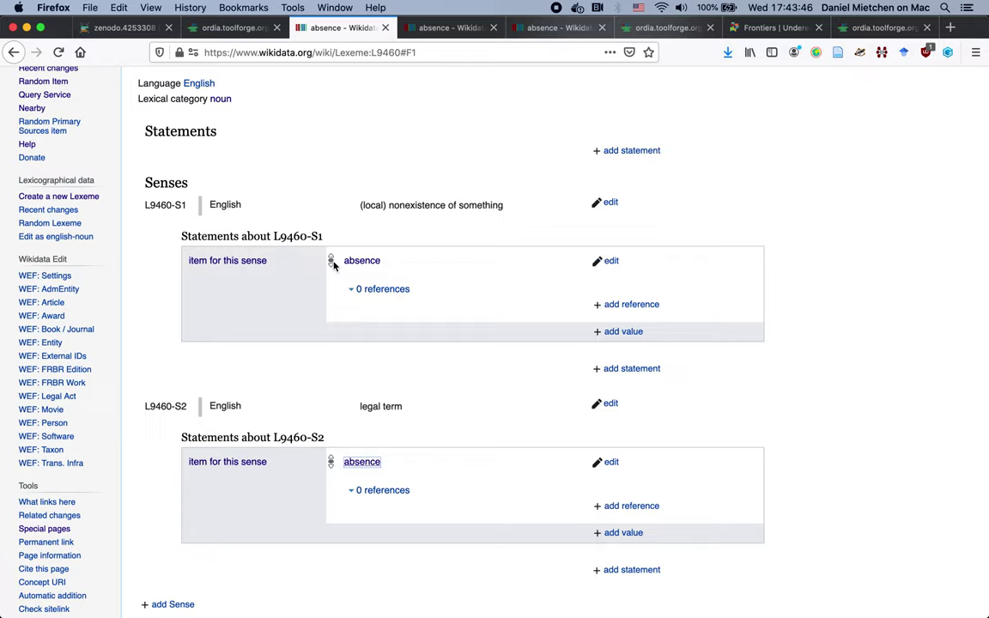
pyautogui.moveTo(258, 261)
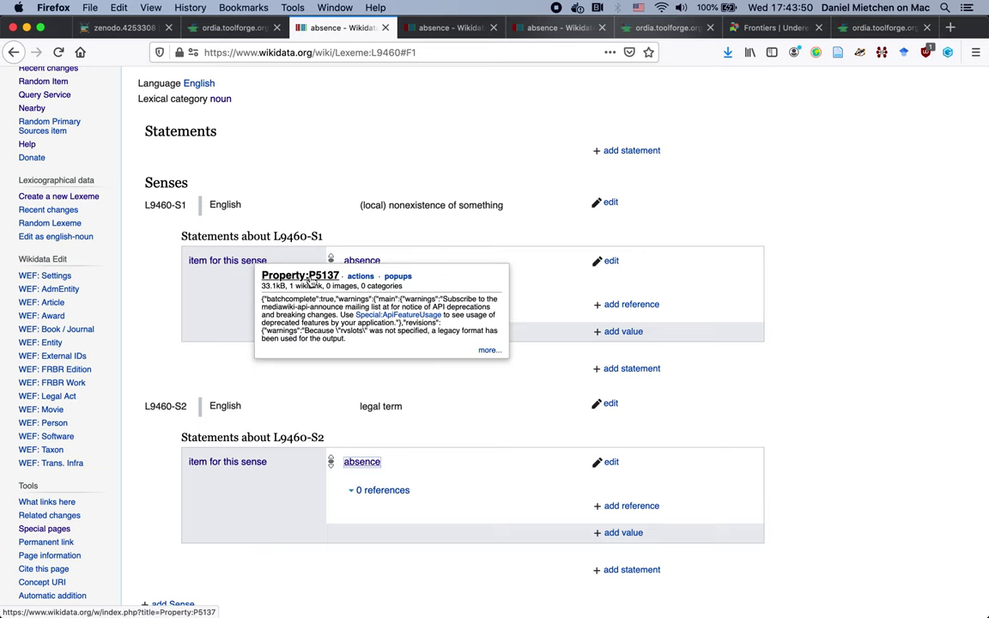
# Return to the Ordia extraction results and sort the table by the Form column
pyautogui.hotkey('ctrl', 'shift', 'Tab')
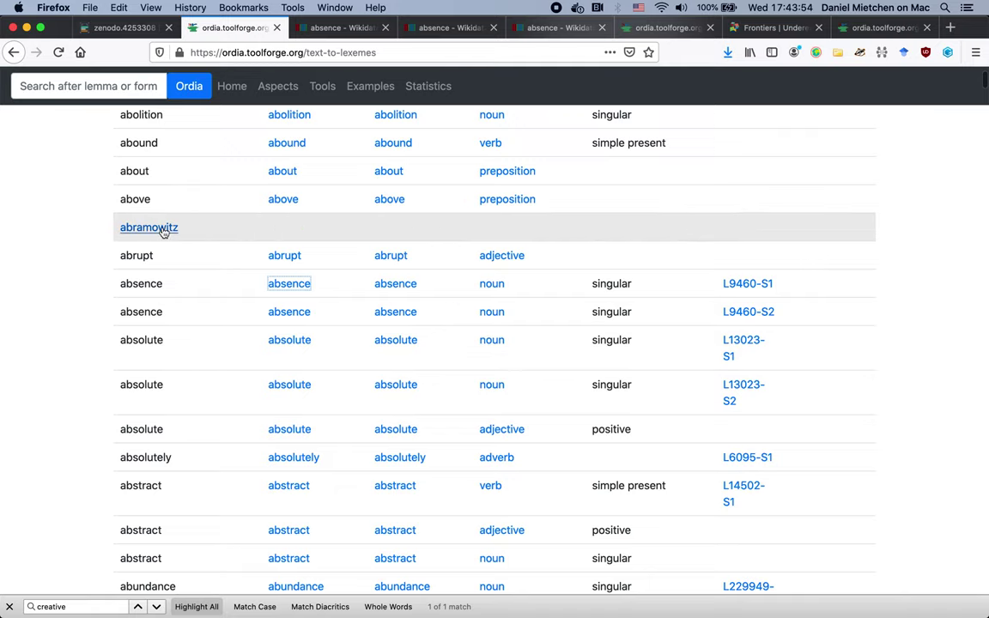
pyautogui.scroll(-5, 161, 313)
pyautogui.scroll(10, 161, 315)
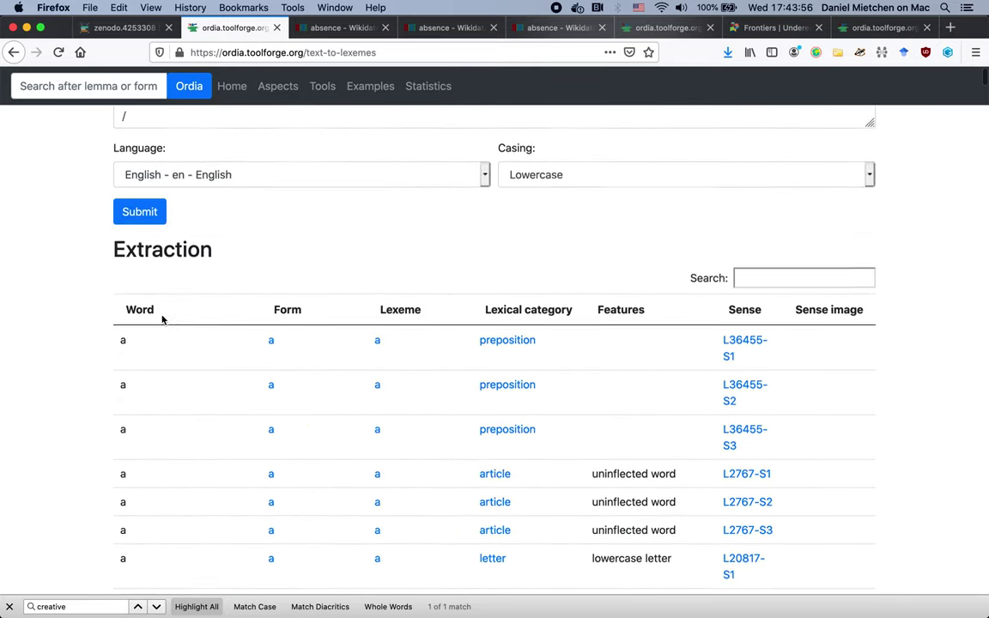
pyautogui.scroll(-2, 161, 316)
pyautogui.scroll(-3, 62, 427)
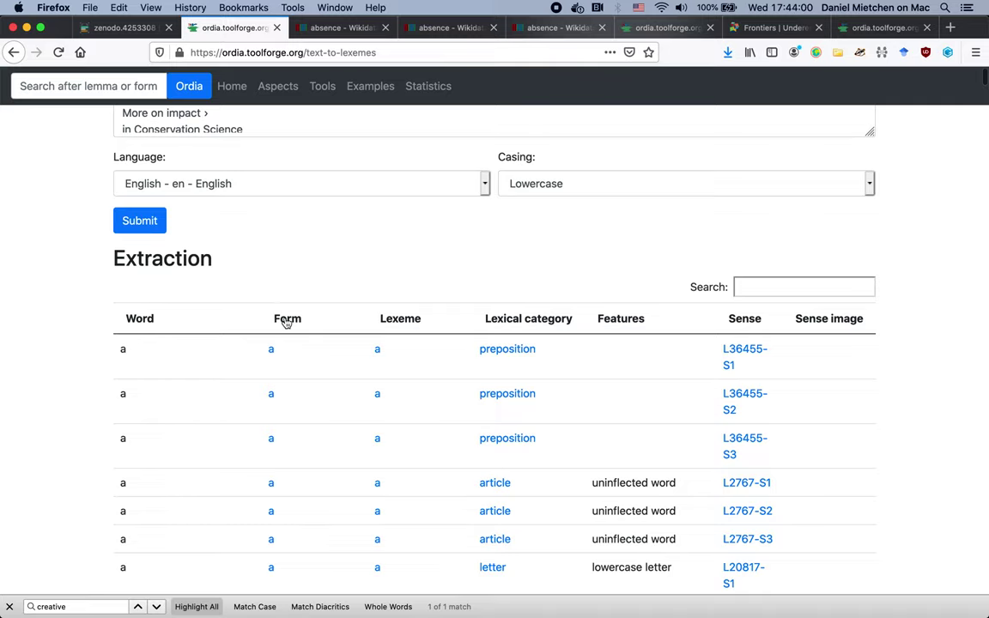
pyautogui.click(286, 320)
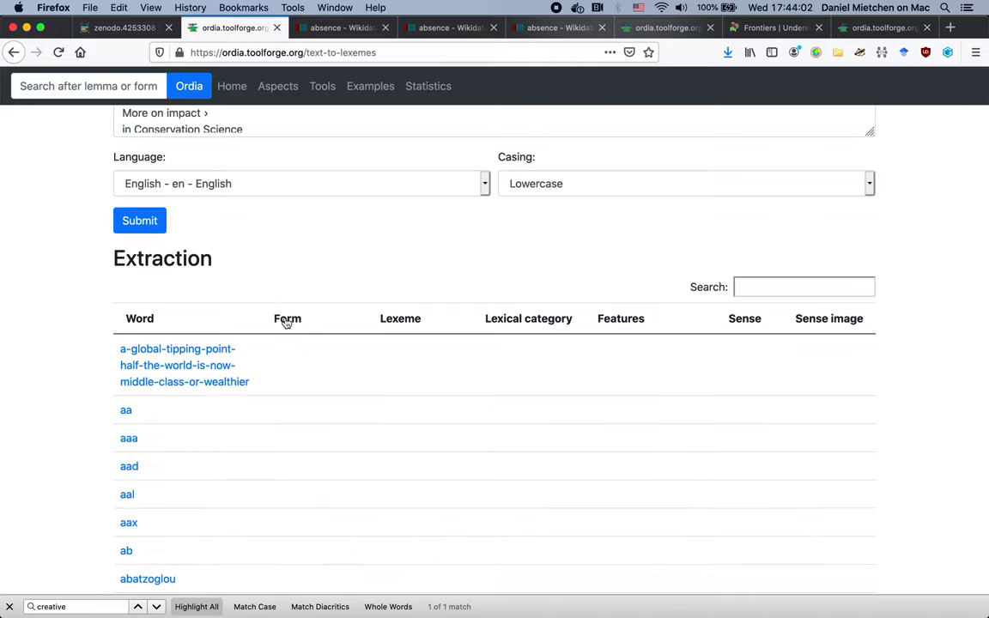
# Find "arbitrariness" among the extracted words without a matched form and open its Ordia search results in a new tab
pyautogui.scroll(-10, 266, 419)
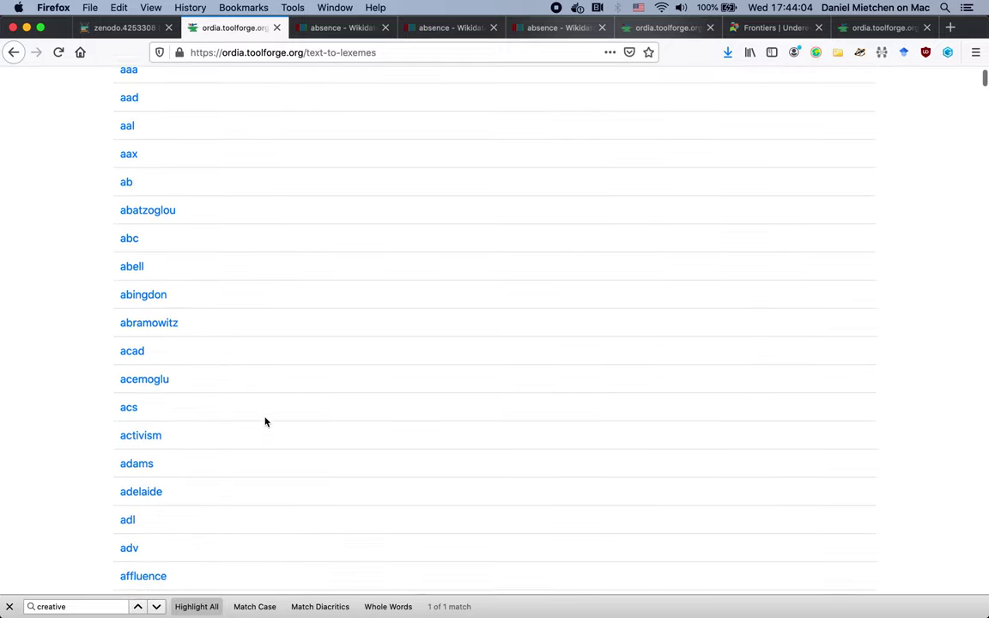
pyautogui.scroll(-8, 266, 421)
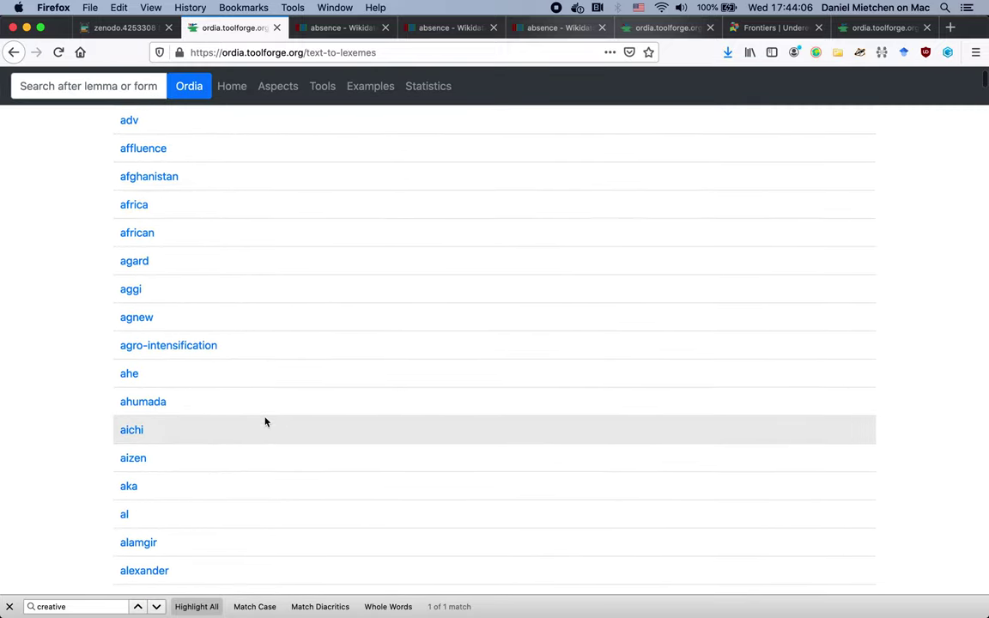
pyautogui.scroll(-6, 265, 421)
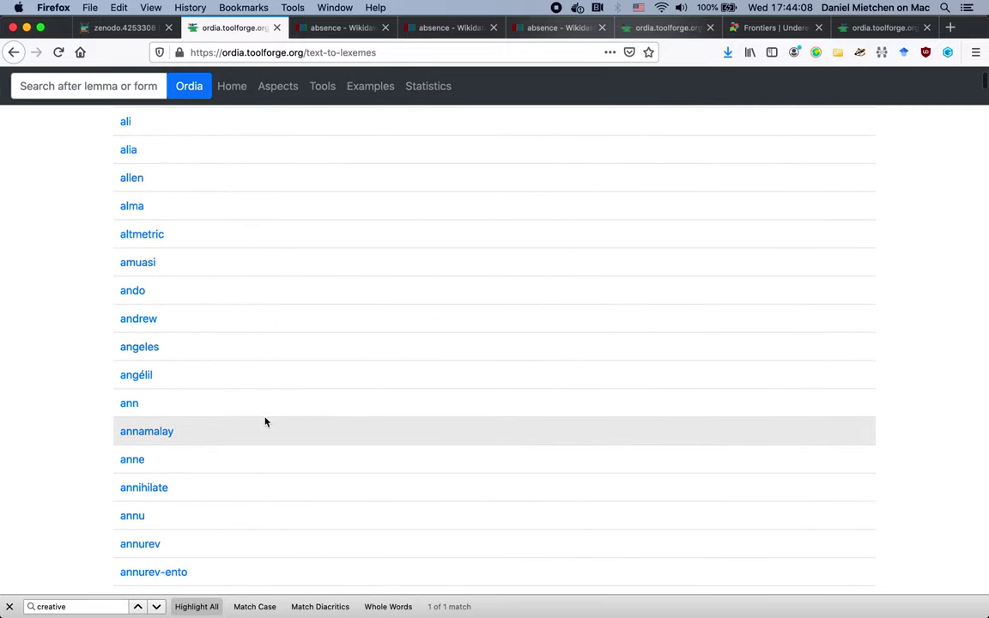
pyautogui.scroll(-5, 265, 422)
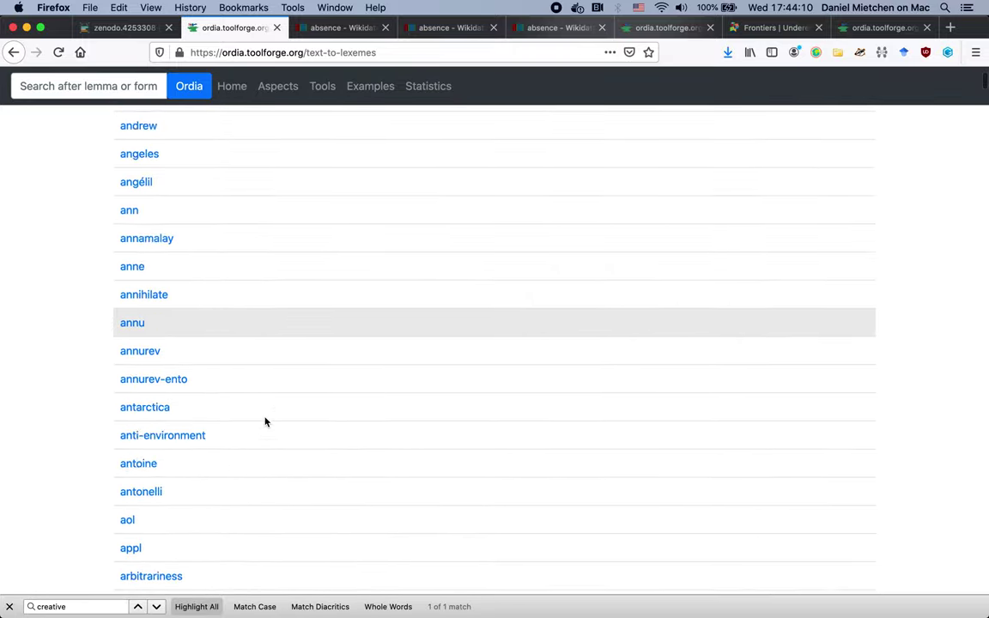
pyautogui.scroll(-1, 265, 421)
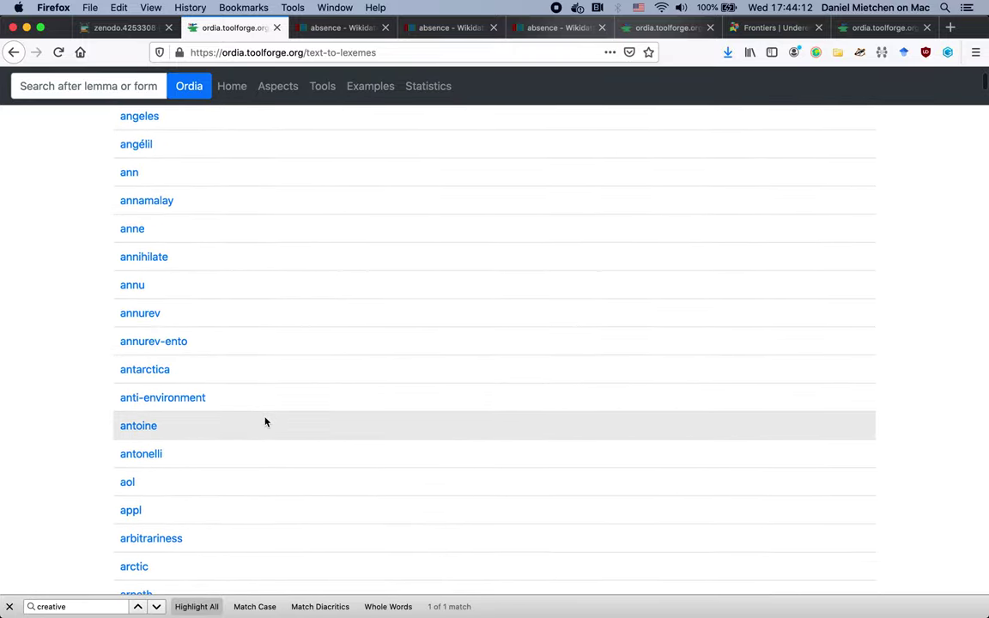
pyautogui.scroll(-3, 265, 422)
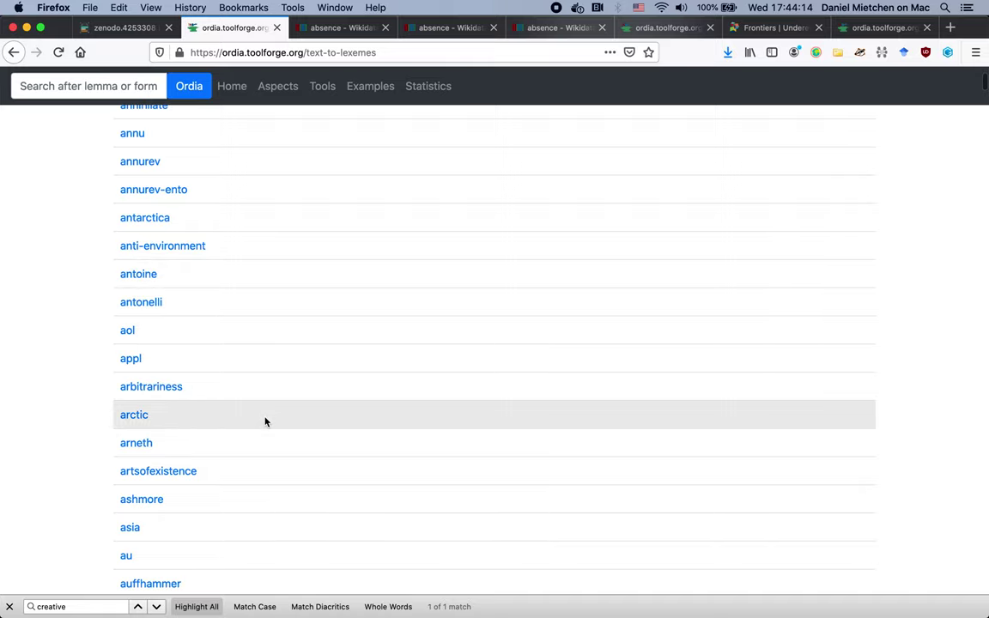
pyautogui.scroll(-1, 265, 421)
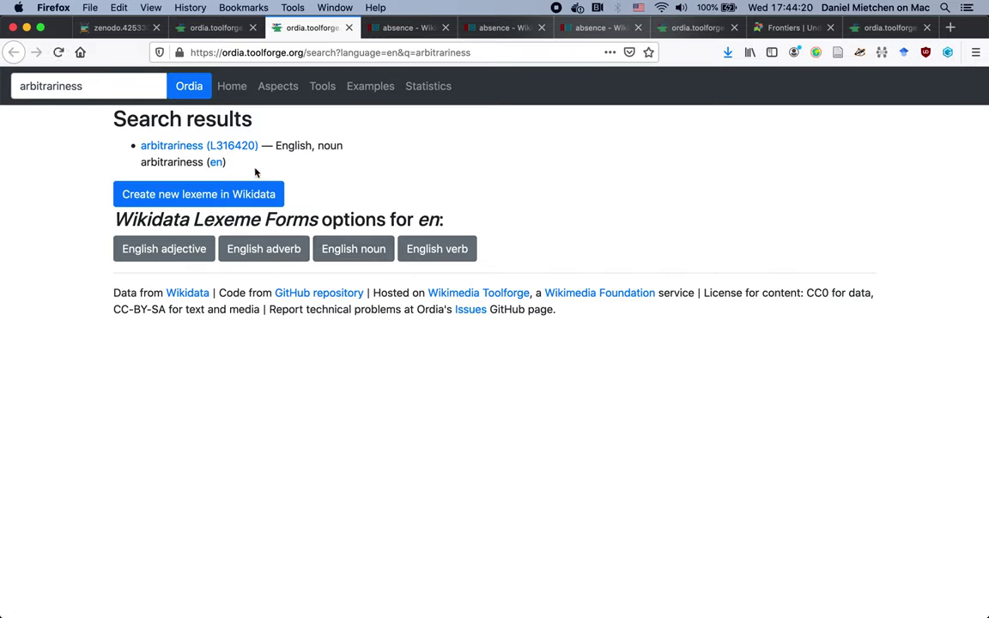
# Open the English noun form for "arbitrariness" and the edit mode of its existing lexeme L316420, placing the cursor in the plural field
pyautogui.keyDown('super'); pyautogui.click(350, 254); pyautogui.keyUp('super')
pyautogui.hotkey('ctrl', 'Tab')
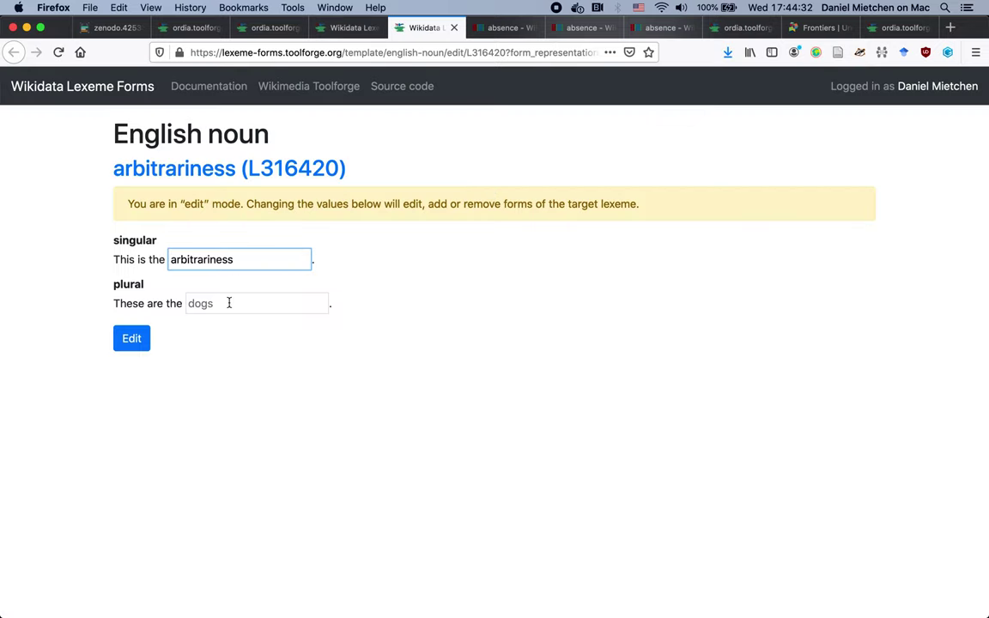
pyautogui.click(229, 303)
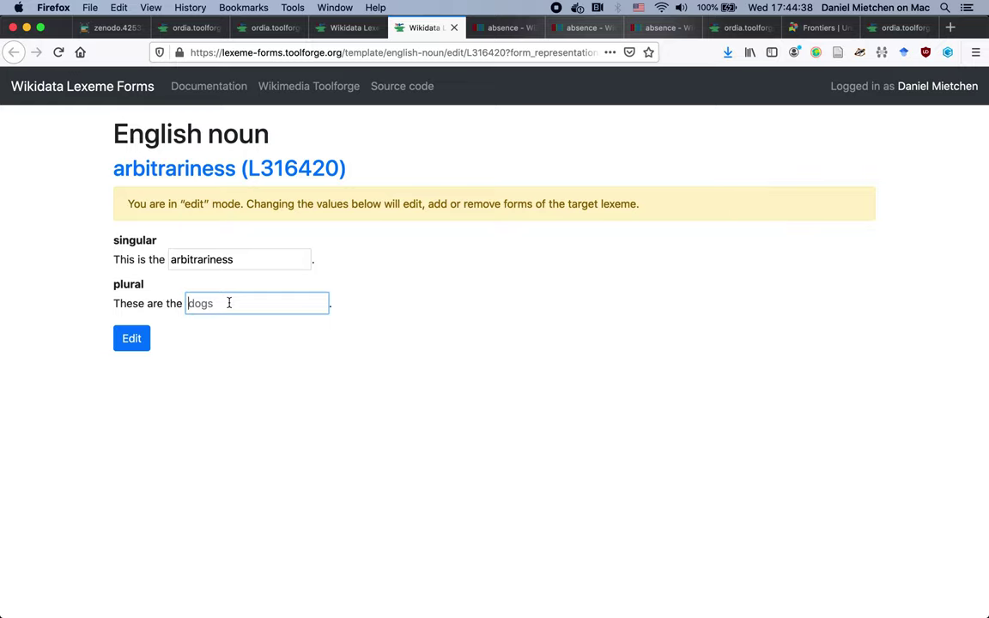
# Close the lexeme form tabs for "arbitrariness" without saving and return to the extraction results
pyautogui.hotkey('ctrl', 'shift', 'Tab')
pyautogui.press('super+w')
pyautogui.press('super+w')
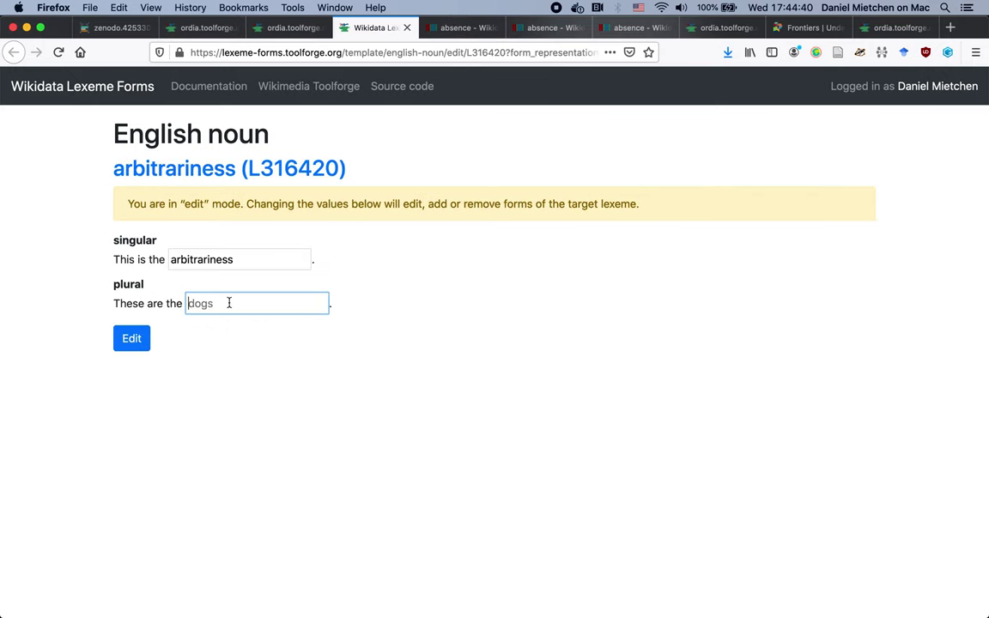
pyautogui.hotkey('ctrl', 'shift', 'Tab')
pyautogui.hotkey('ctrl', 'shift', 'Tab')
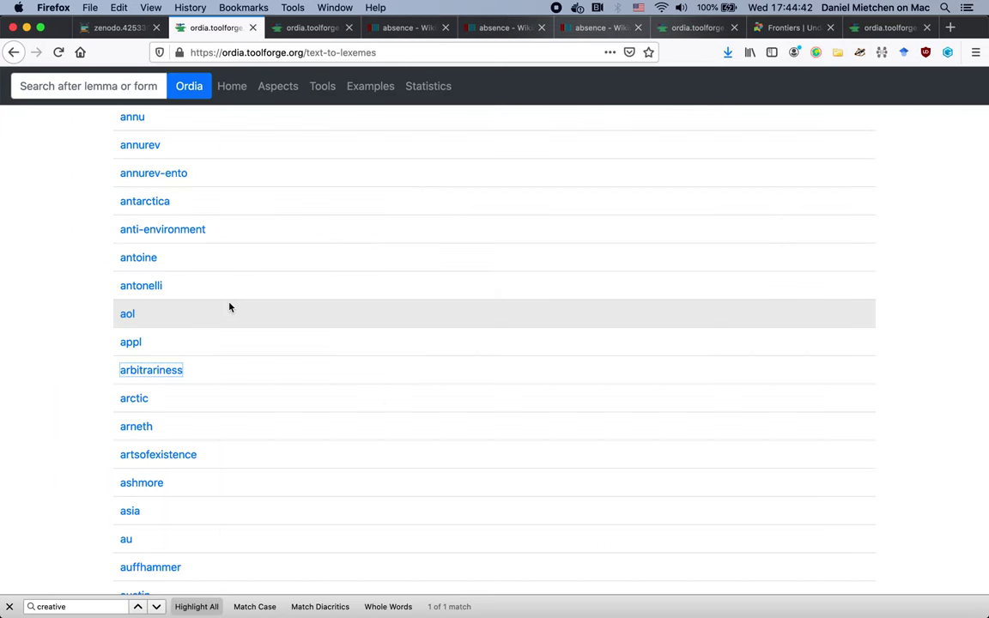
# Browse the extracted words without matched forms beyond "arbitrariness", through those beginning with b and c
pyautogui.scroll(-4, 229, 306)
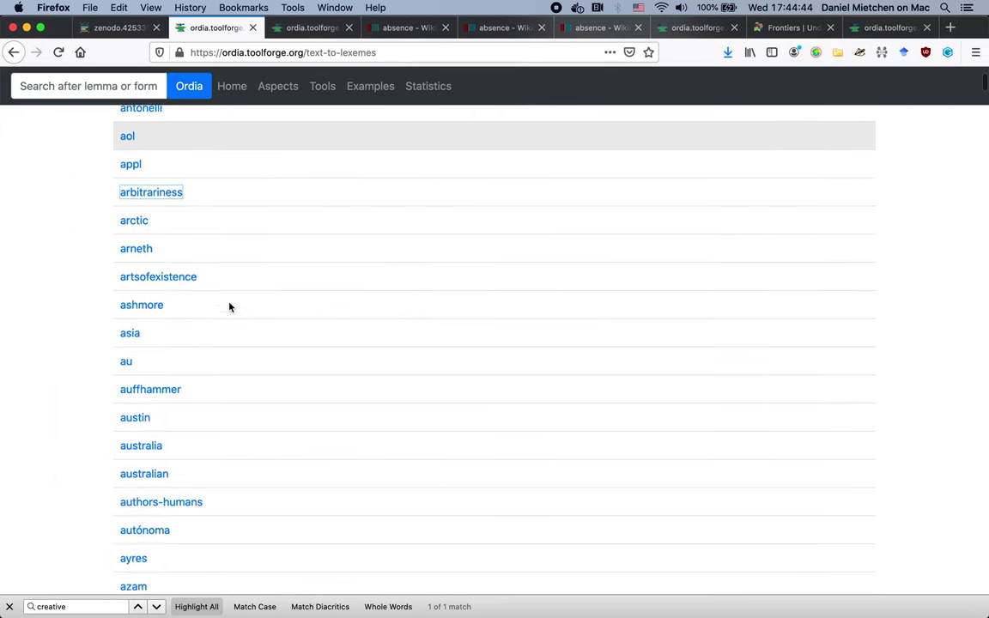
pyautogui.scroll(-7, 230, 306)
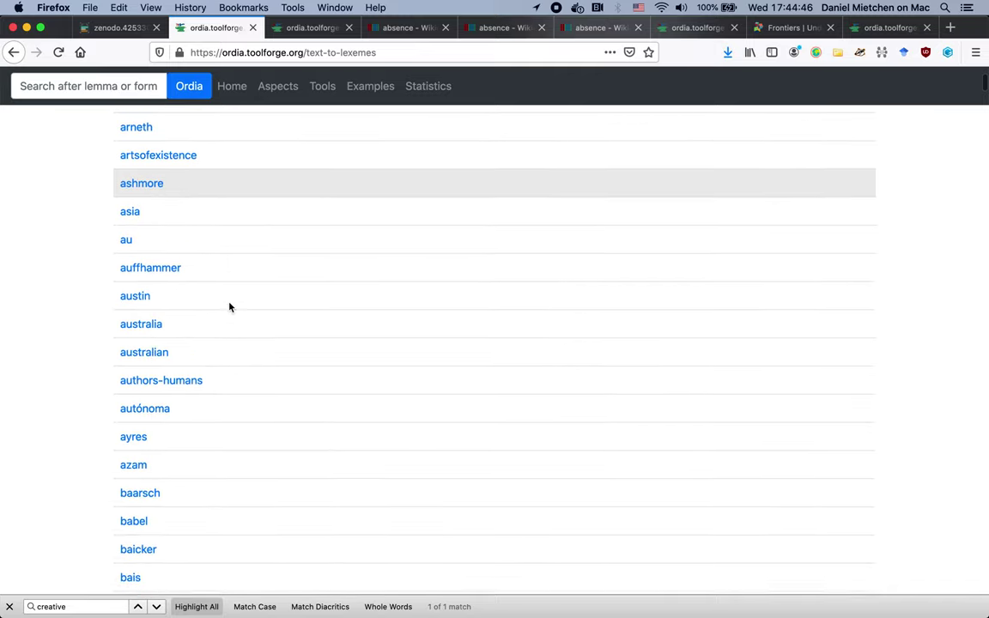
pyautogui.scroll(-11, 229, 306)
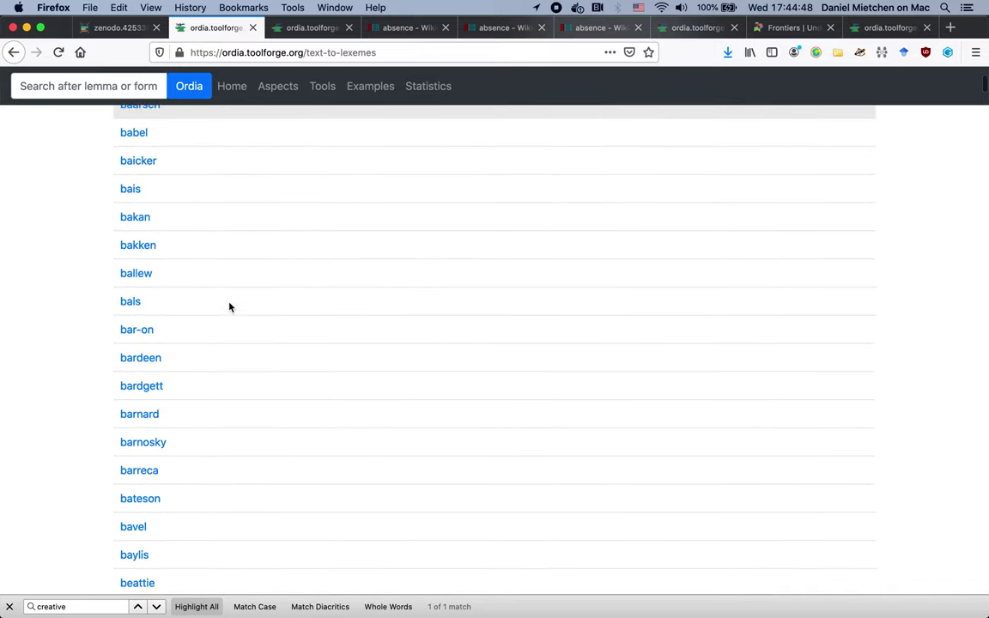
pyautogui.scroll(-7, 229, 306)
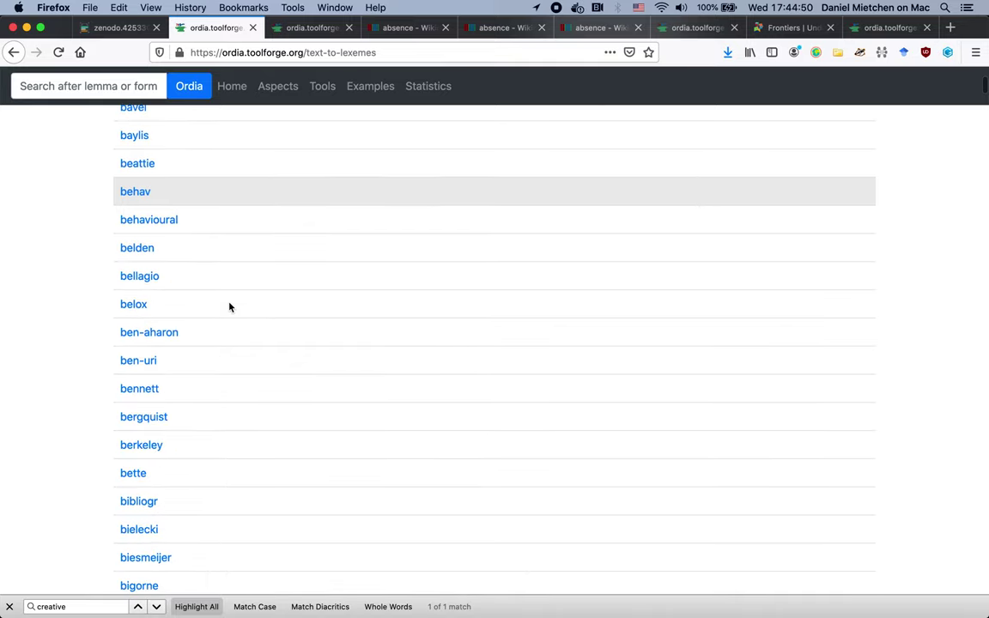
pyautogui.scroll(-3, 229, 307)
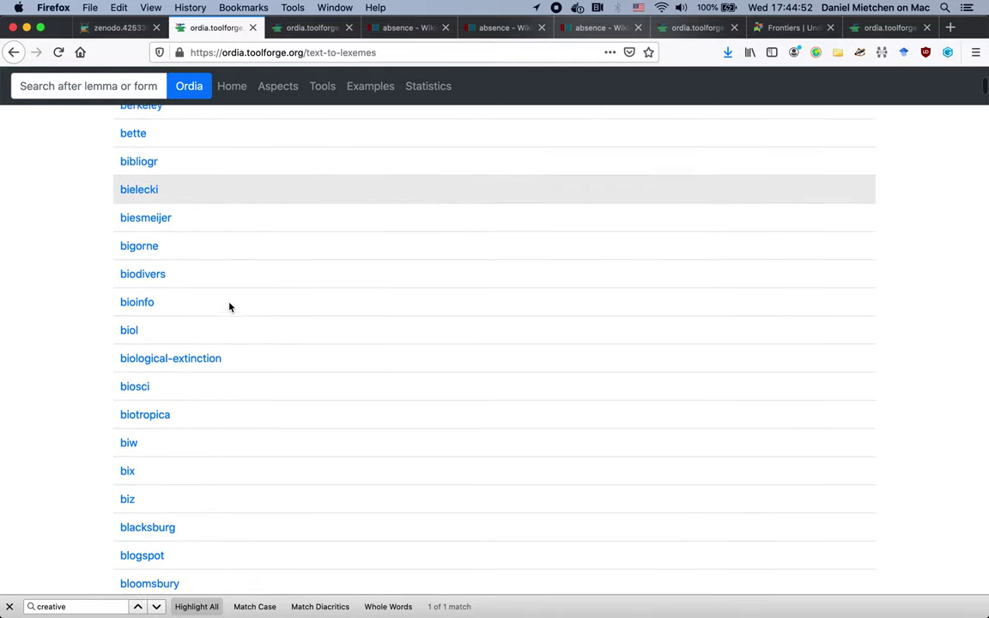
pyautogui.scroll(-5, 229, 306)
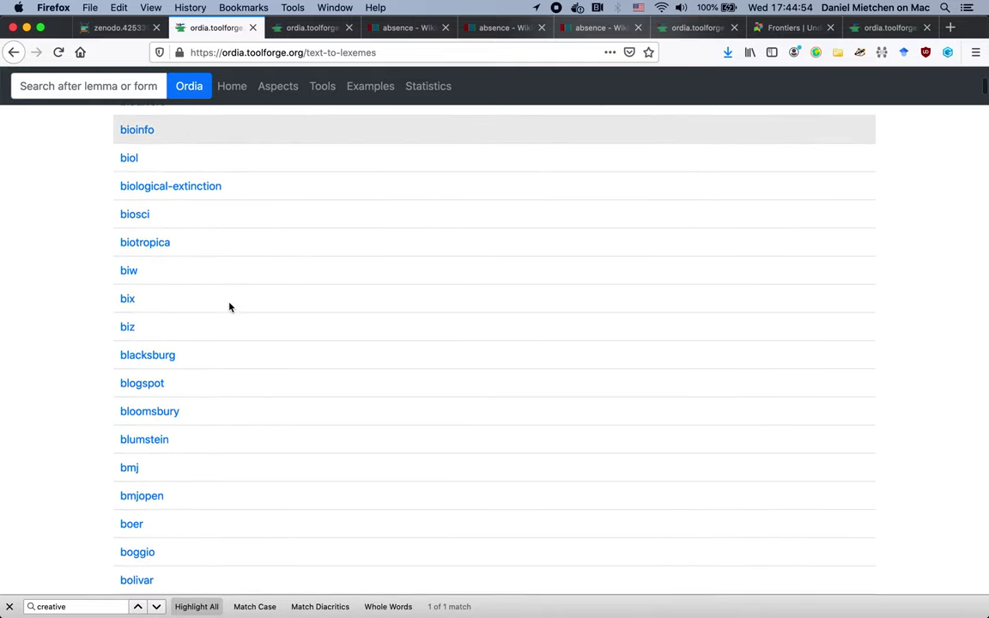
pyautogui.scroll(-3, 229, 306)
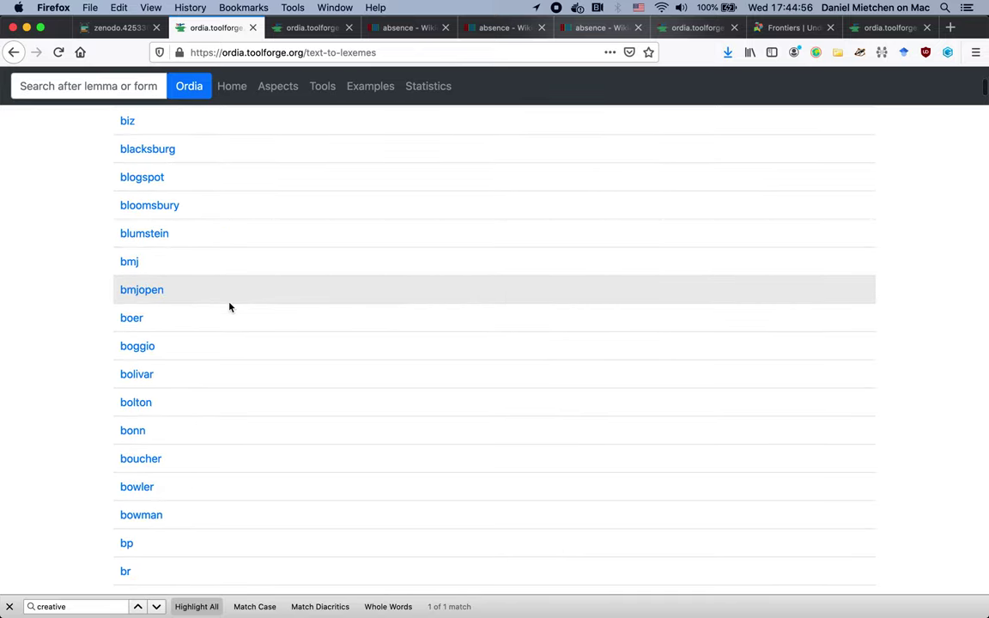
pyautogui.scroll(-4, 229, 306)
pyautogui.scroll(-8, 229, 306)
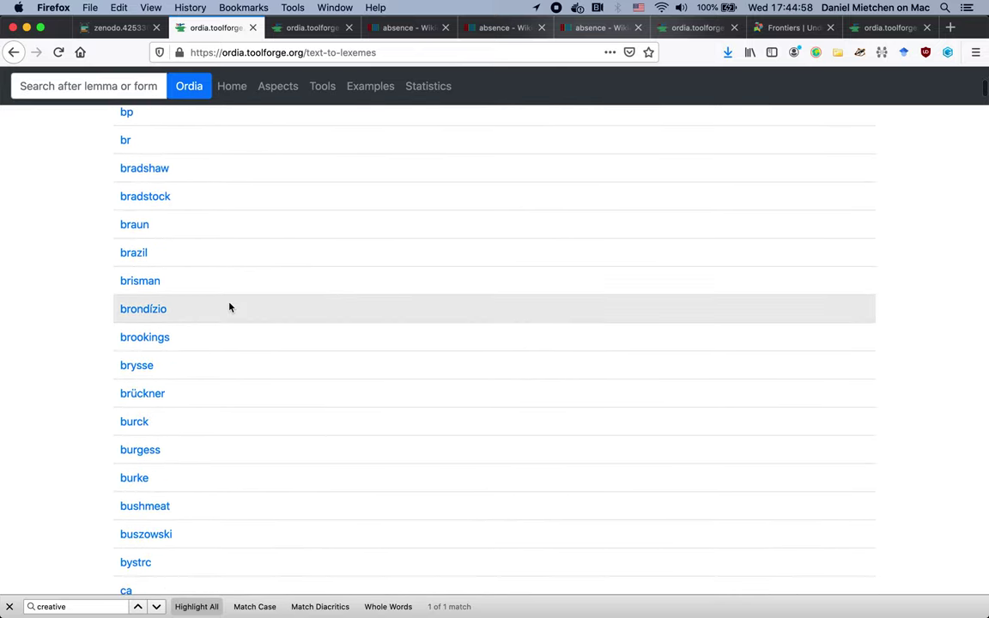
pyautogui.scroll(-3, 229, 306)
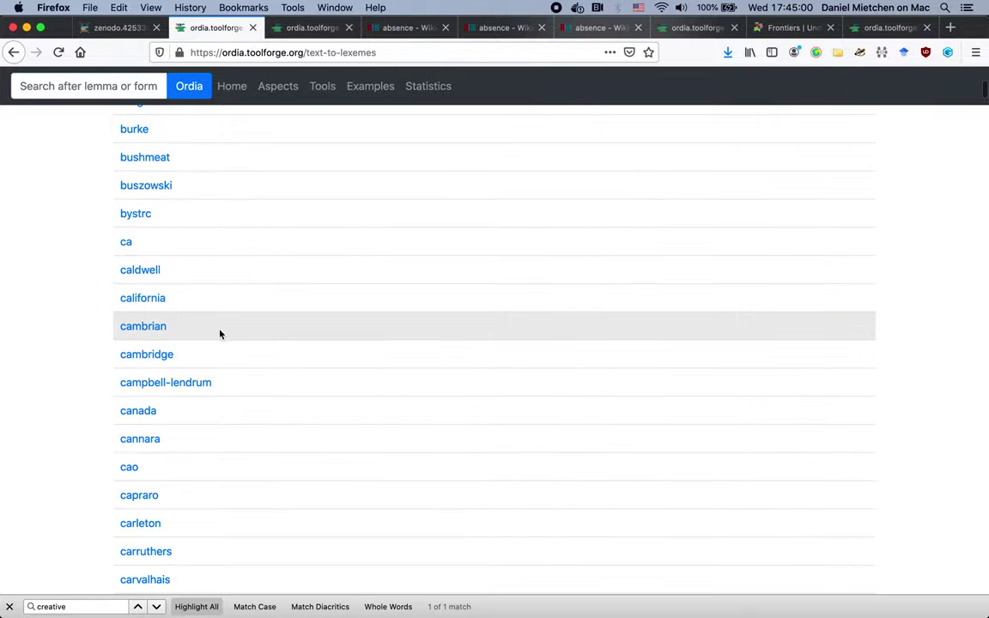
pyautogui.scroll(-7, 236, 320)
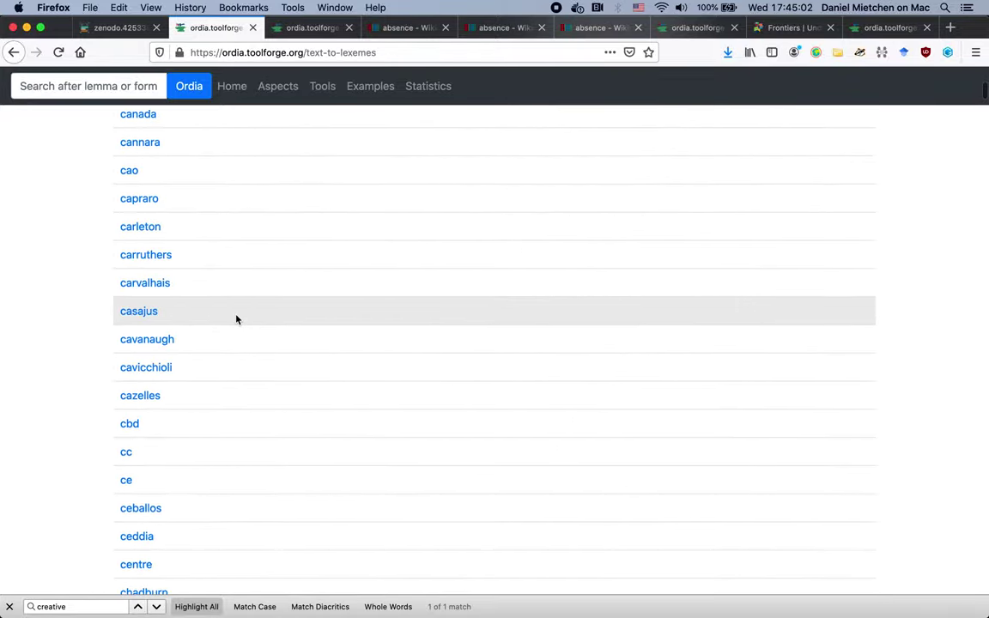
pyautogui.scroll(-5, 236, 319)
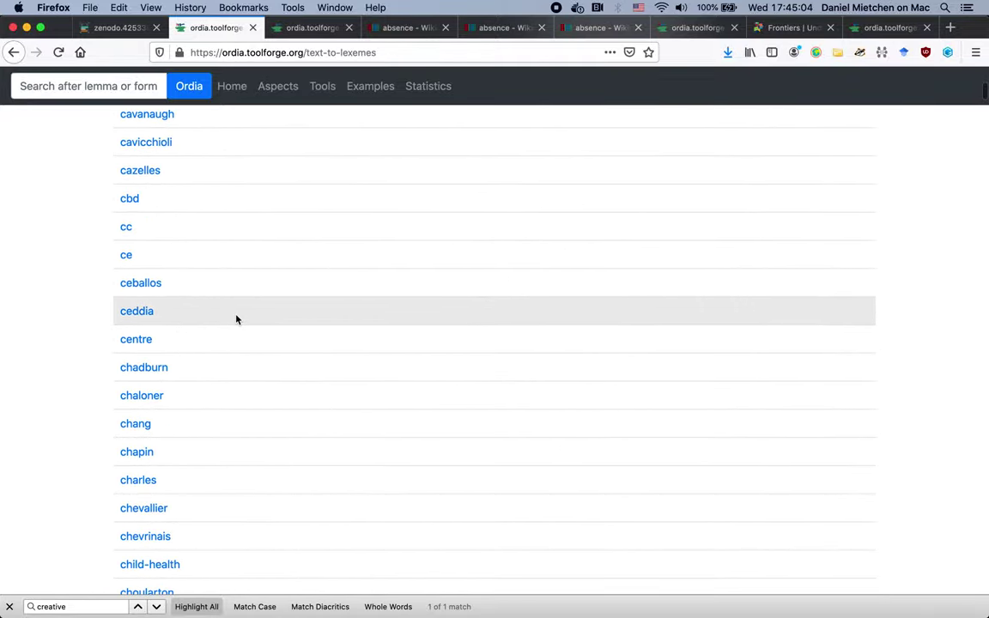
pyautogui.scroll(-6, 236, 319)
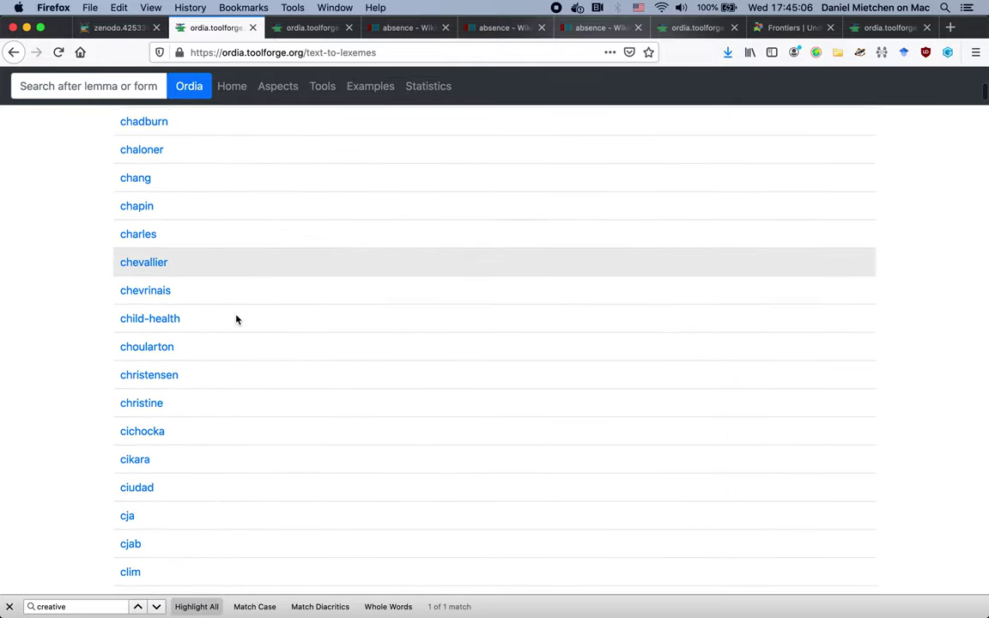
pyautogui.scroll(-5, 236, 320)
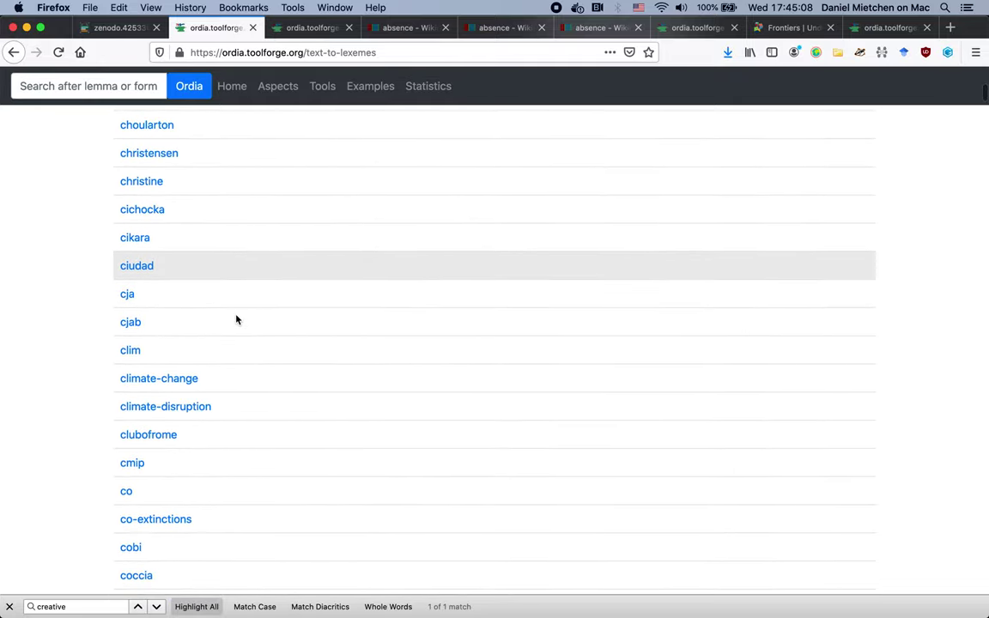
pyautogui.scroll(-4, 237, 319)
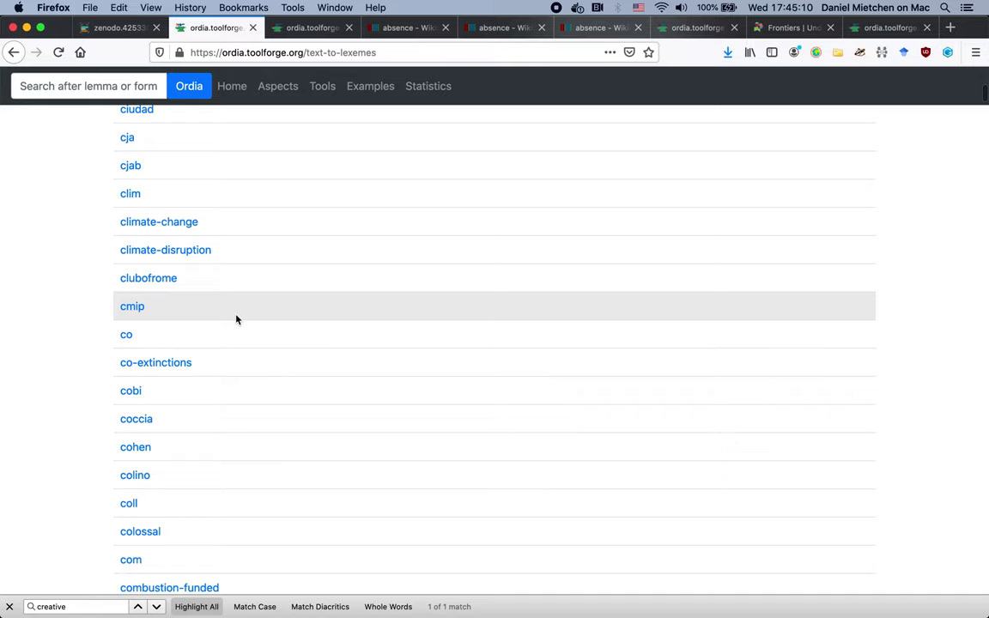
pyautogui.scroll(-8, 237, 319)
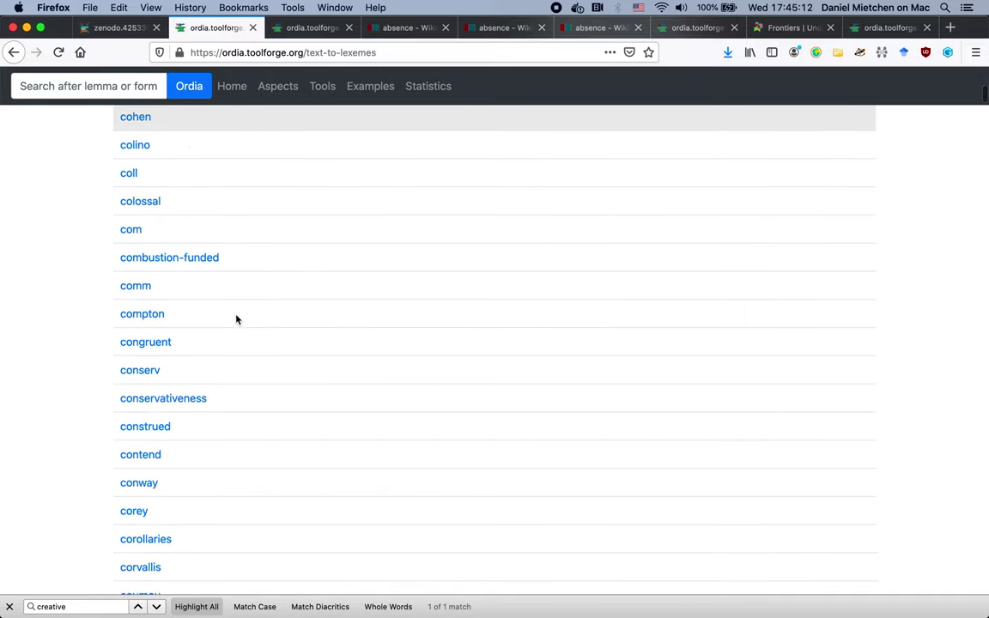
# Open the Ordia search results for "counteraction" from the extracted words, then open its English noun lexeme form
pyautogui.scroll(-1, 236, 319)
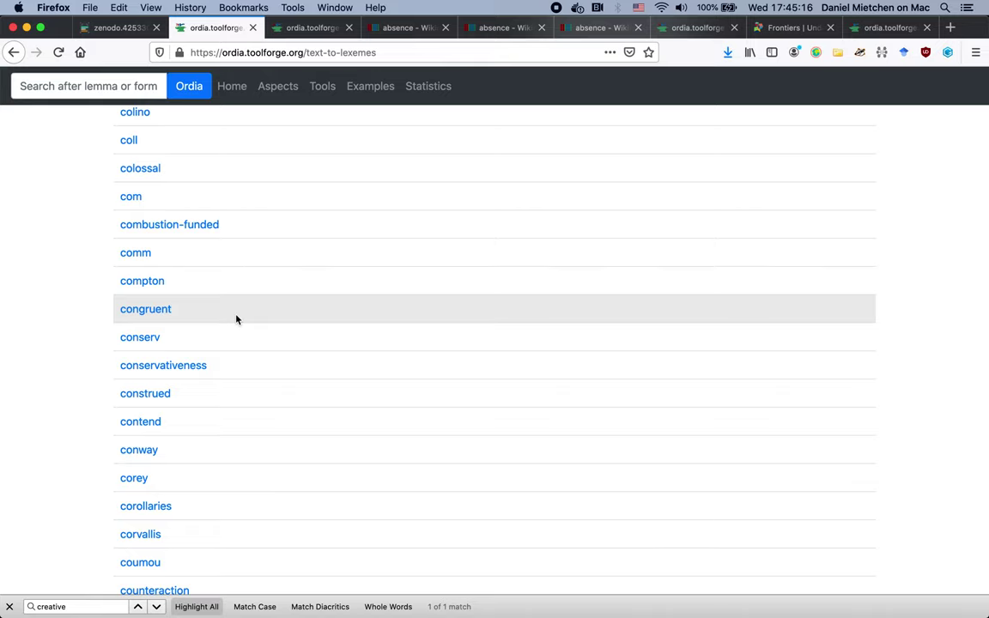
pyautogui.scroll(-3, 236, 320)
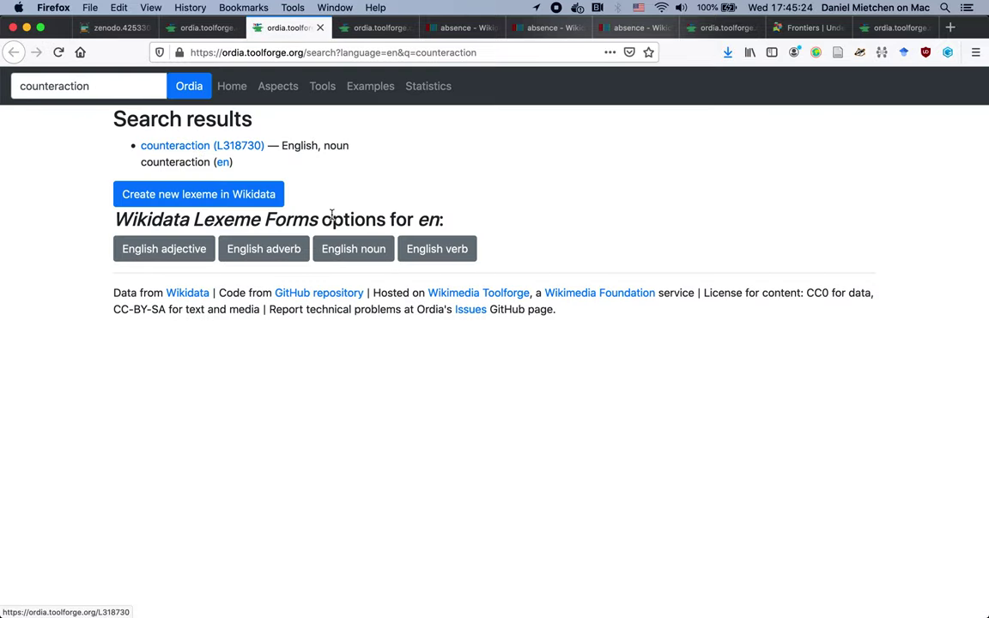
pyautogui.click(339, 255)
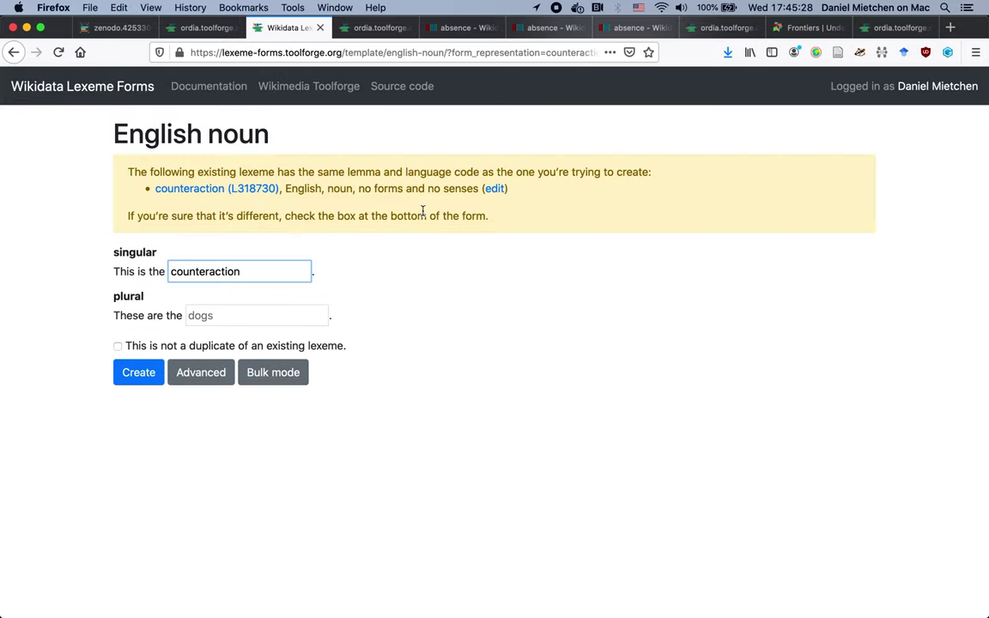
# Edit the existing lexeme L318730 to add "counteraction" as both its singular and plural form, and save the forms
pyautogui.click(498, 190)
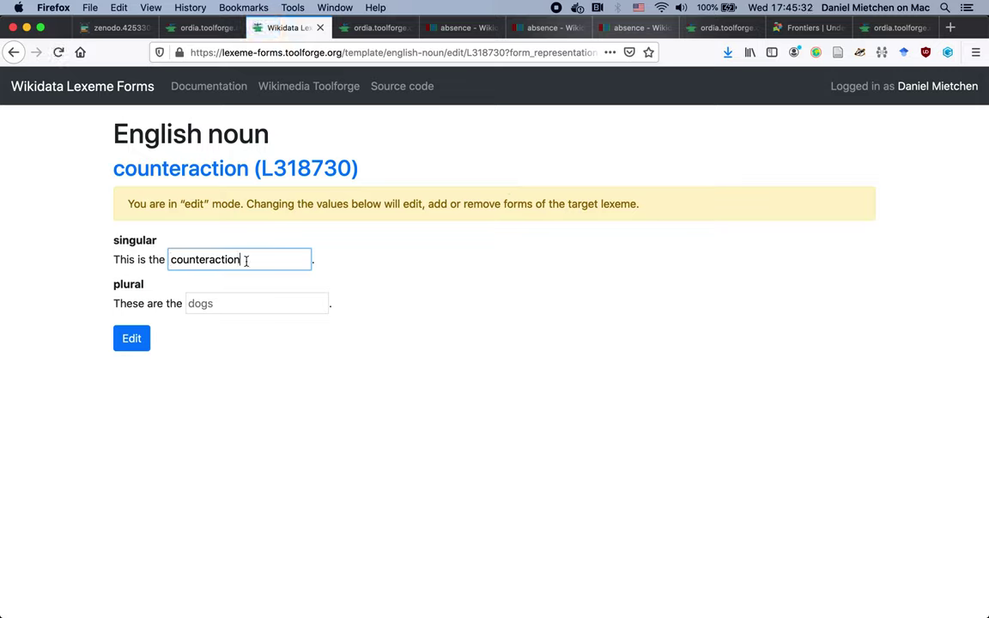
pyautogui.press('super+a')
pyautogui.press('super+c')
pyautogui.press('Tab')
pyautogui.press('super+v')
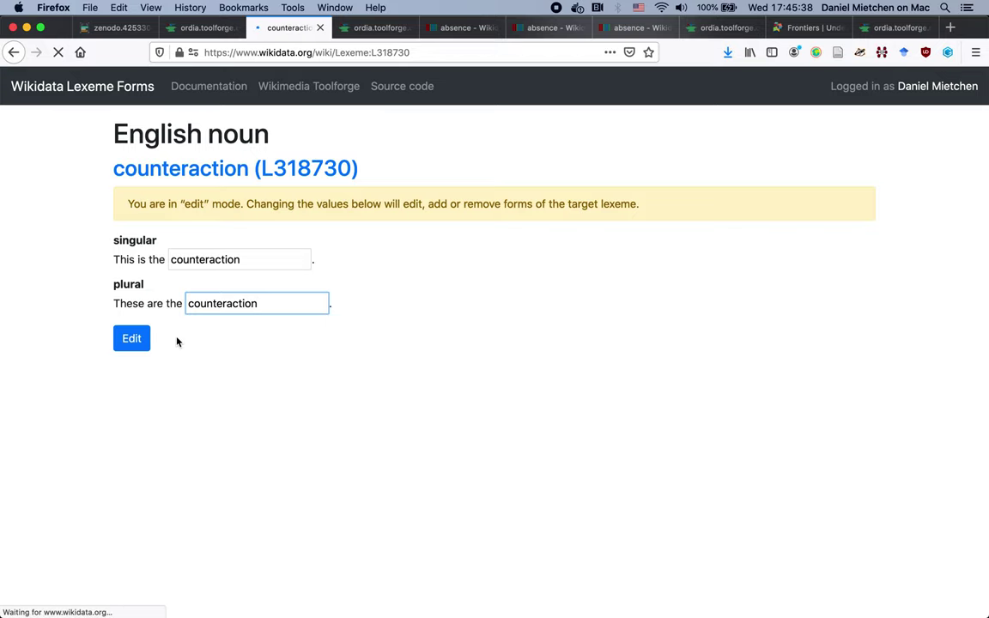
# Review the Wikidata page of lexeme "counteraction", including its forms section, and highlight the identifier L318730-F2
pyautogui.scroll(-4, 337, 293)
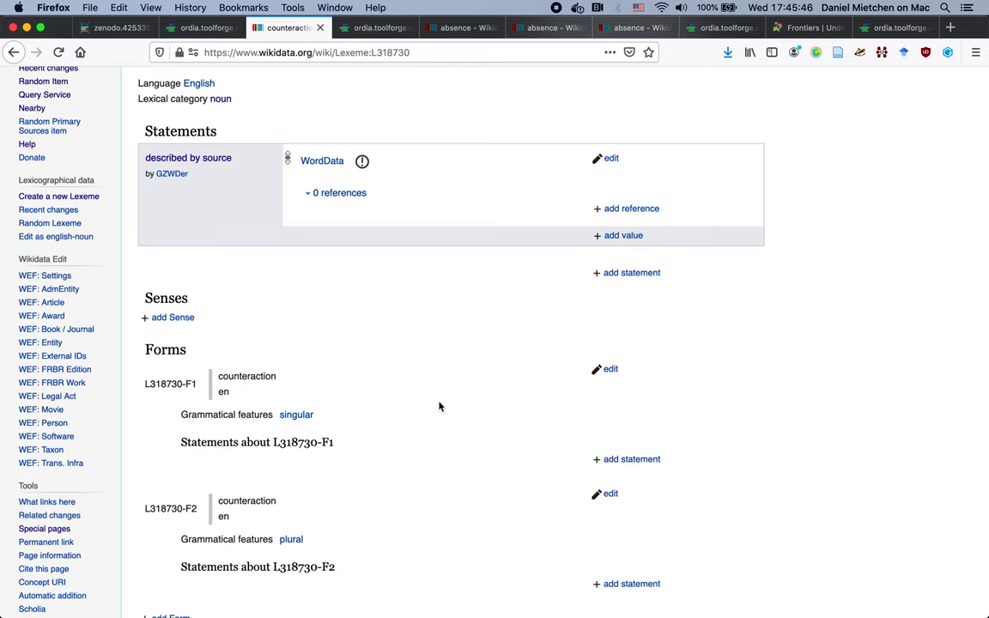
pyautogui.scroll(5, 436, 406)
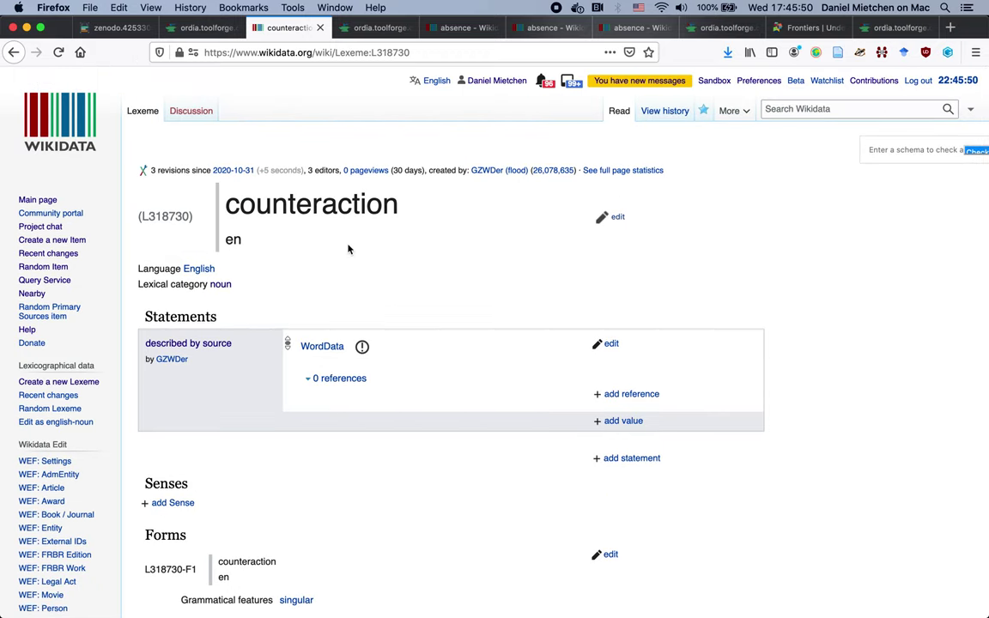
pyautogui.scroll(-8, 273, 404)
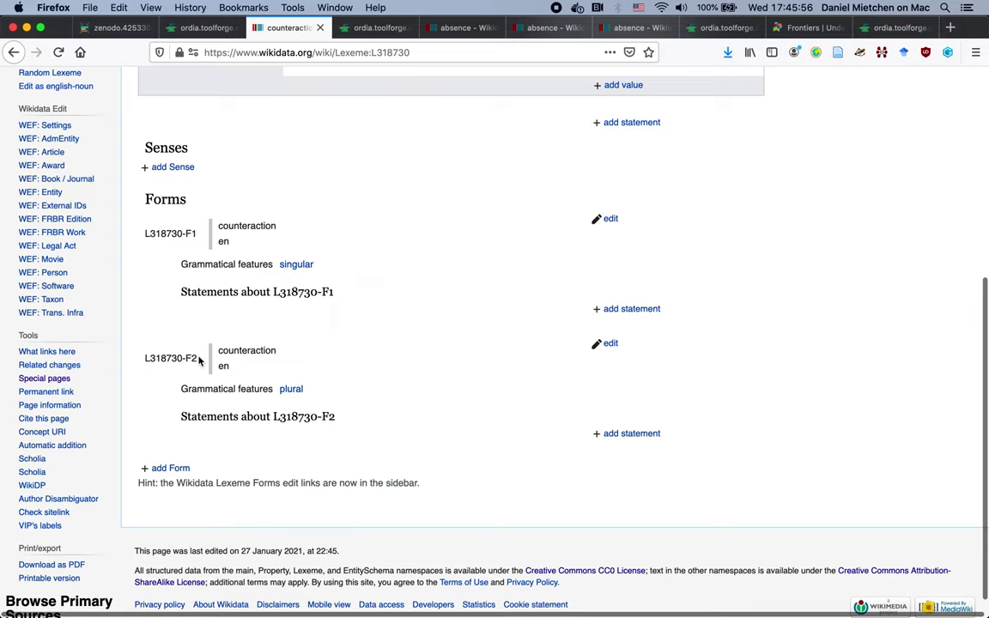
pyautogui.moveTo(143, 359); pyautogui.dragTo(199, 359)
# From the extracted words, open the Ordia searches for "disbelief" and "dissipation" in new tabs and check their results
pyautogui.hotkey('ctrl', 'shift', 'Tab')
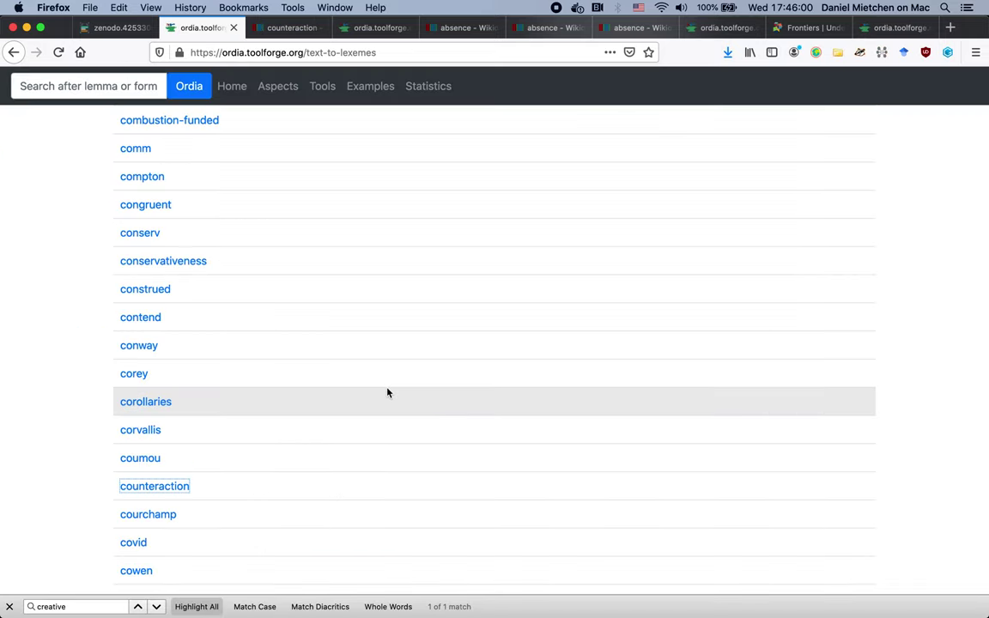
pyautogui.scroll(-7, 387, 393)
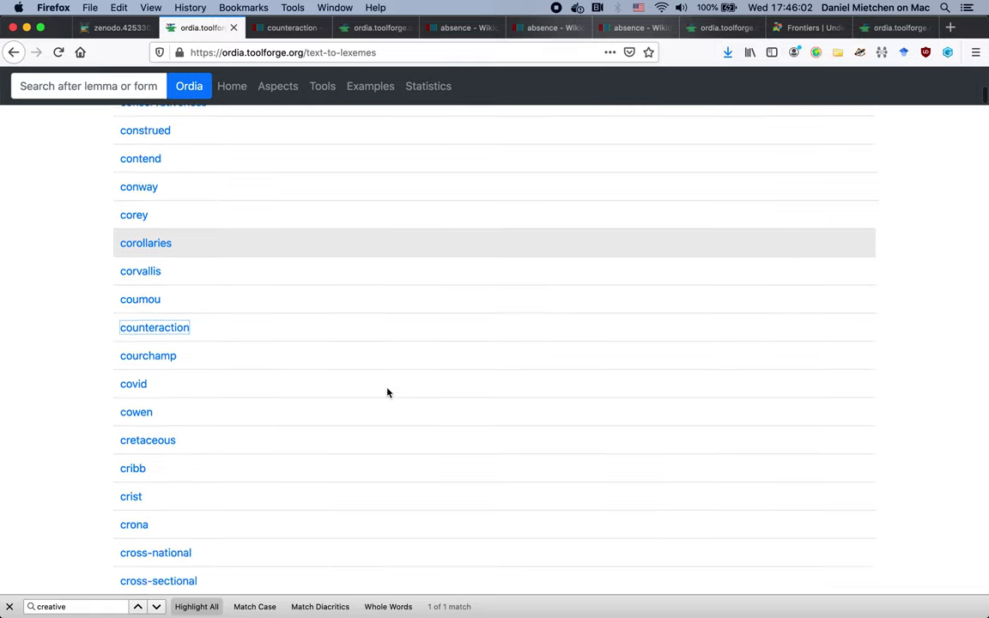
pyautogui.scroll(-12, 386, 392)
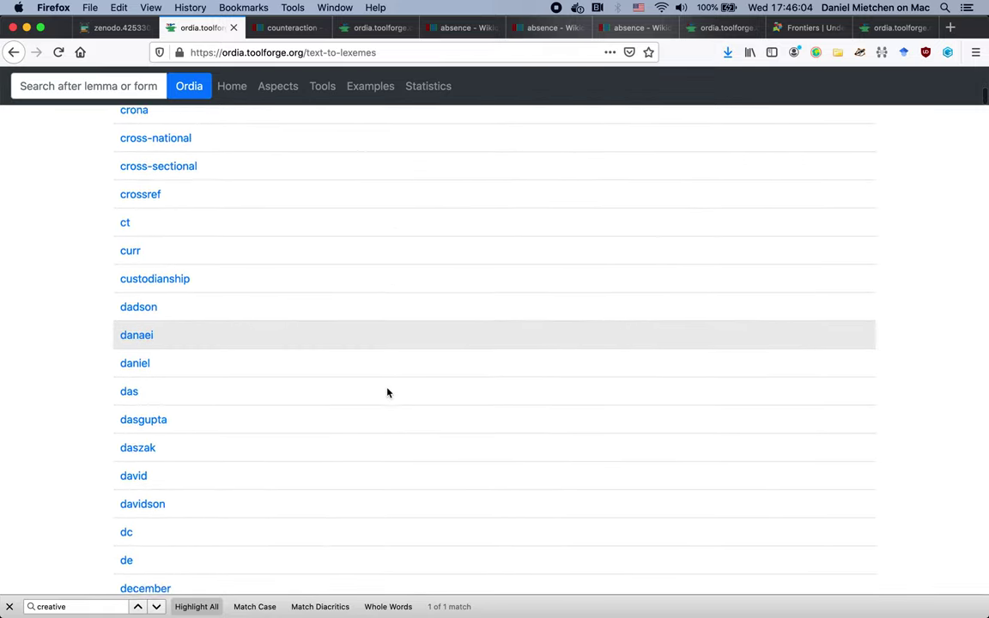
pyautogui.scroll(-5, 386, 392)
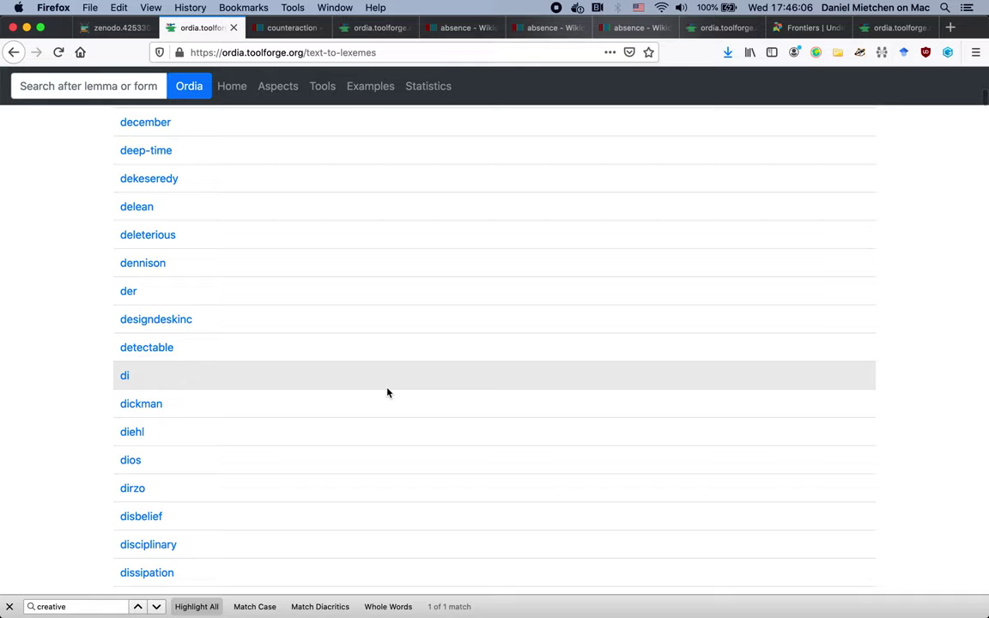
pyautogui.scroll(-1, 388, 392)
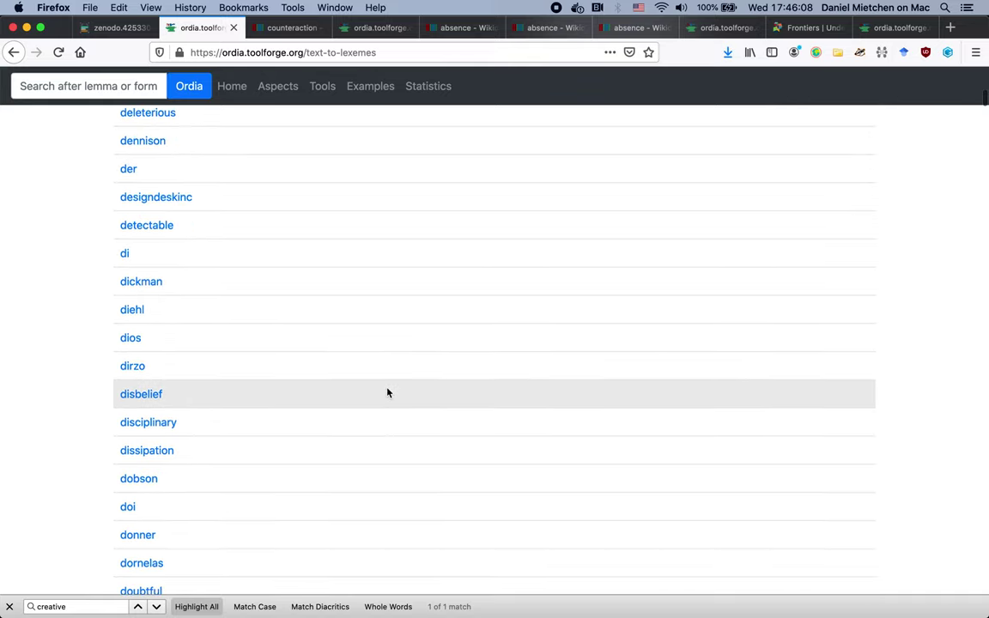
pyautogui.keyDown('super'); pyautogui.click(140, 400); pyautogui.keyUp('super')
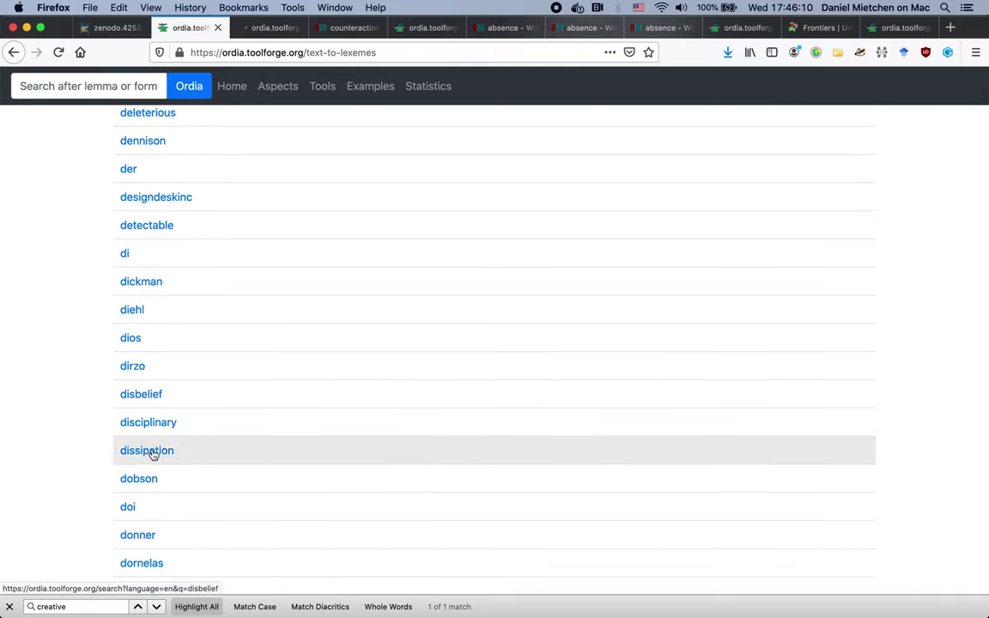
pyautogui.keyDown('super'); pyautogui.click(150, 452); pyautogui.keyUp('super')
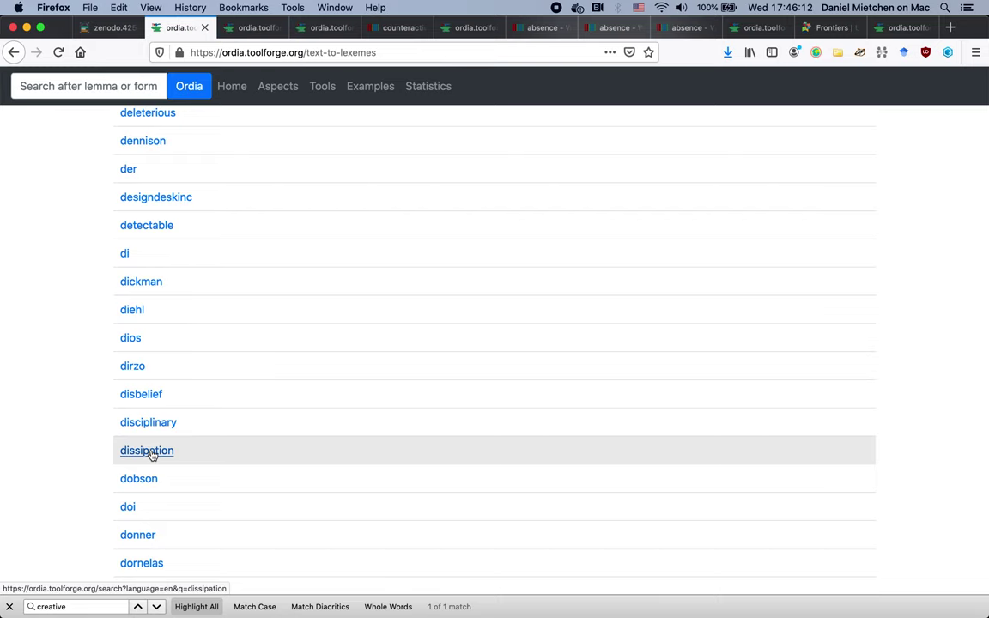
pyautogui.hotkey('ctrl', 'Tab')
pyautogui.hotkey('ctrl', 'Tab')
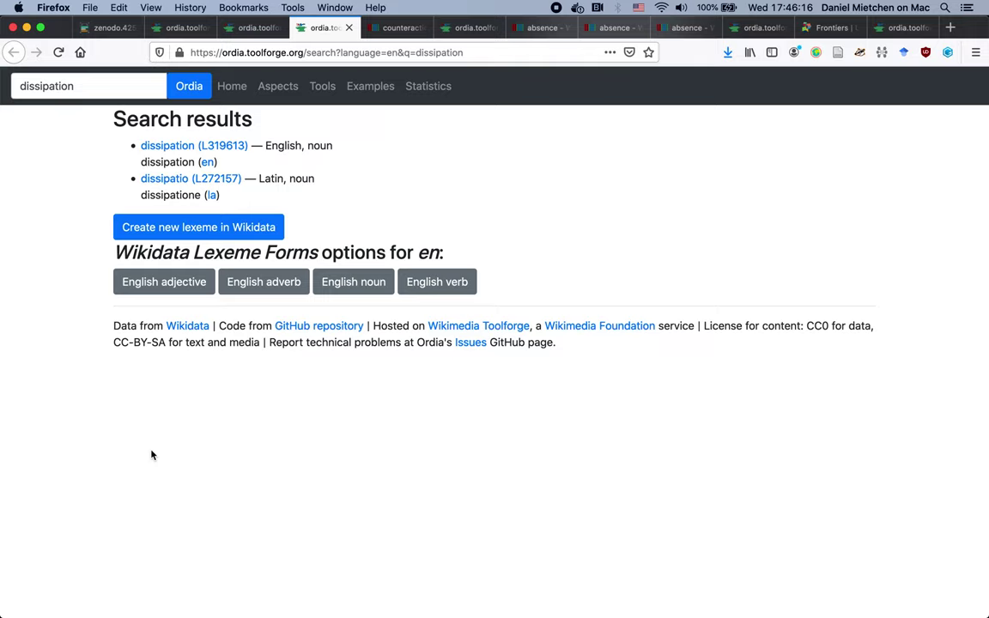
pyautogui.hotkey('ctrl', 'shift', 'Tab')
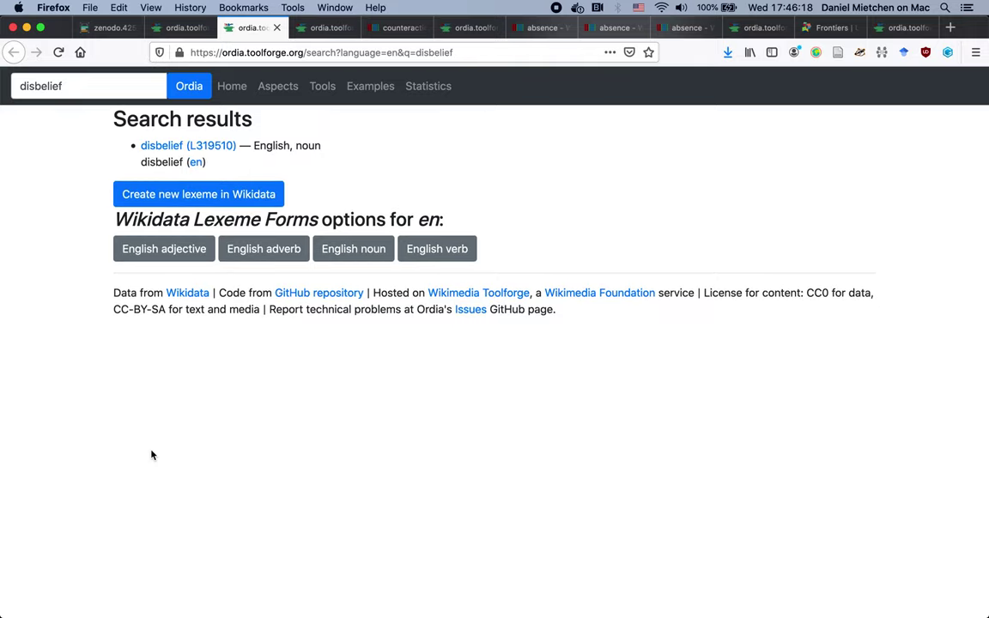
pyautogui.hotkey('ctrl', 'shift', 'Tab')
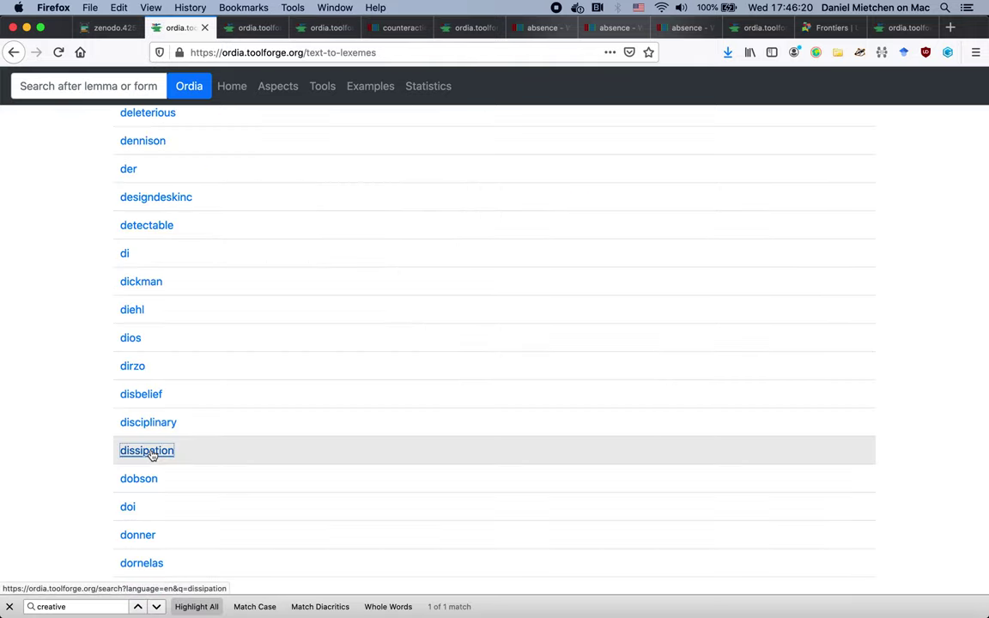
# Open the Ordia search for "ecocide" from the extracted words and start its English noun lexeme form
pyautogui.scroll(-6, 151, 455)
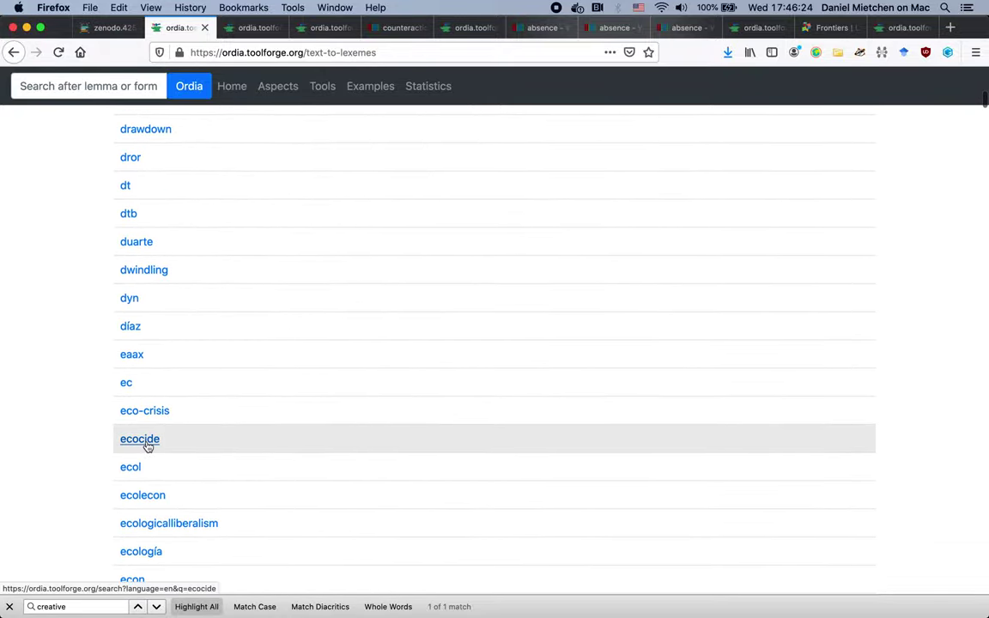
pyautogui.keyDown('super'); pyautogui.click(147, 444); pyautogui.keyUp('super')
pyautogui.hotkey('ctrl', 'Tab')
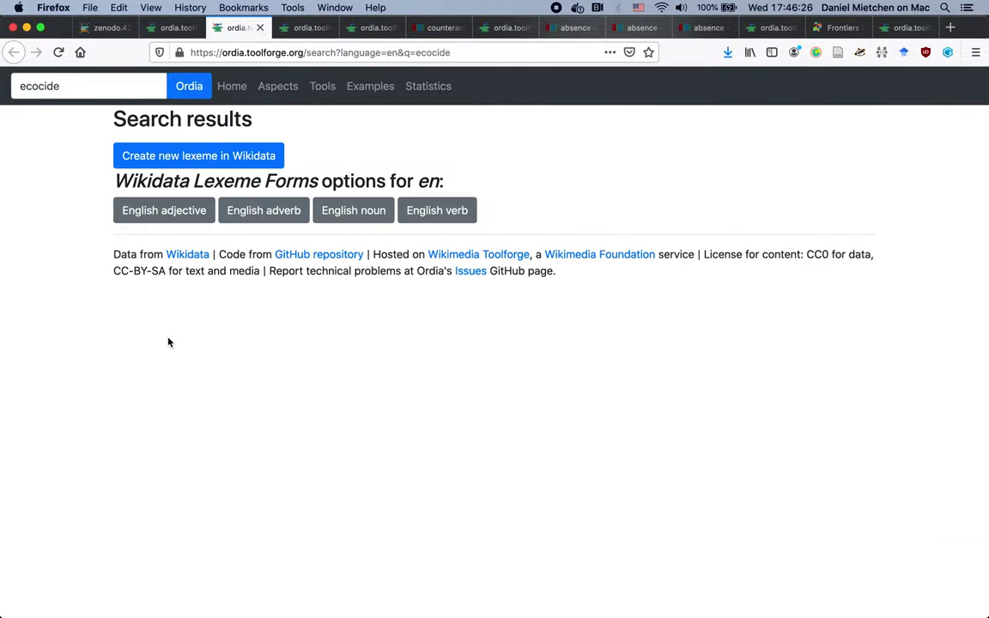
pyautogui.click(359, 212)
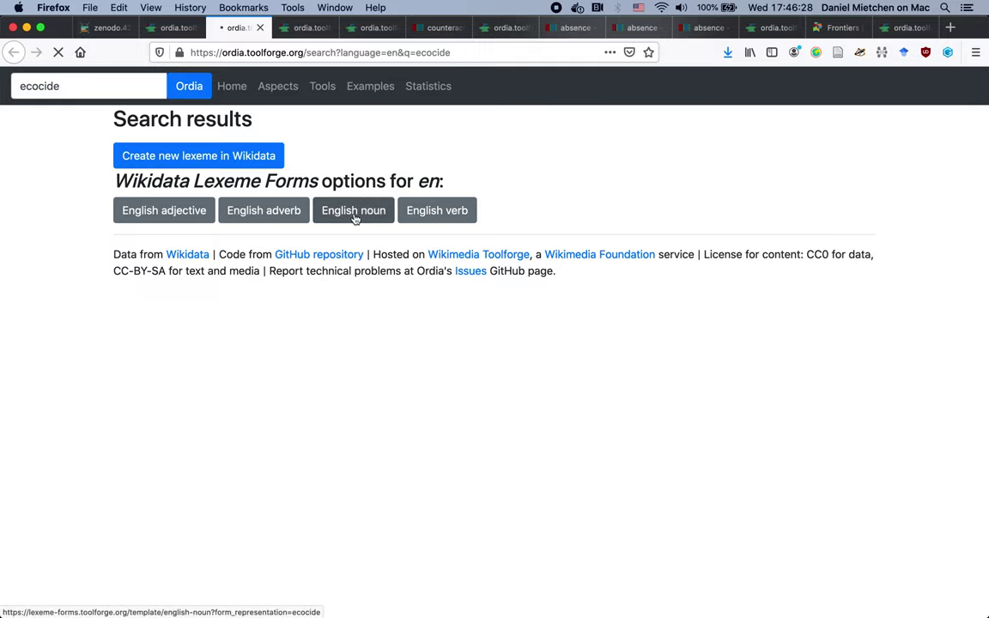
# Create the English noun lexeme "ecocide" with the plural form "ecocides"
pyautogui.press('super+a')
pyautogui.press('super+c')
pyautogui.press('Tab')
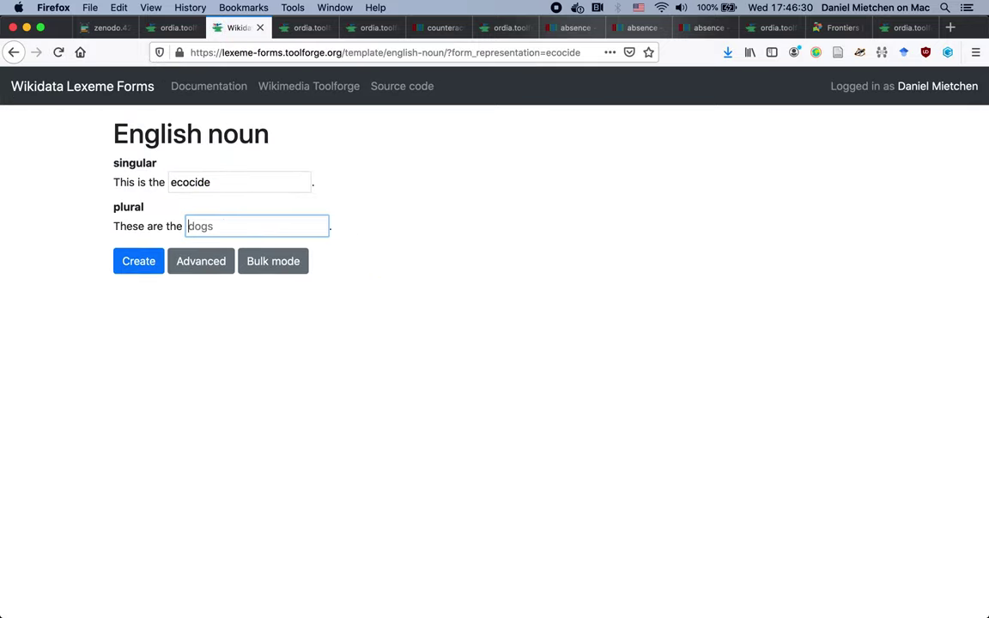
pyautogui.press('super+v')
pyautogui.write('s')
pyautogui.click(137, 266)
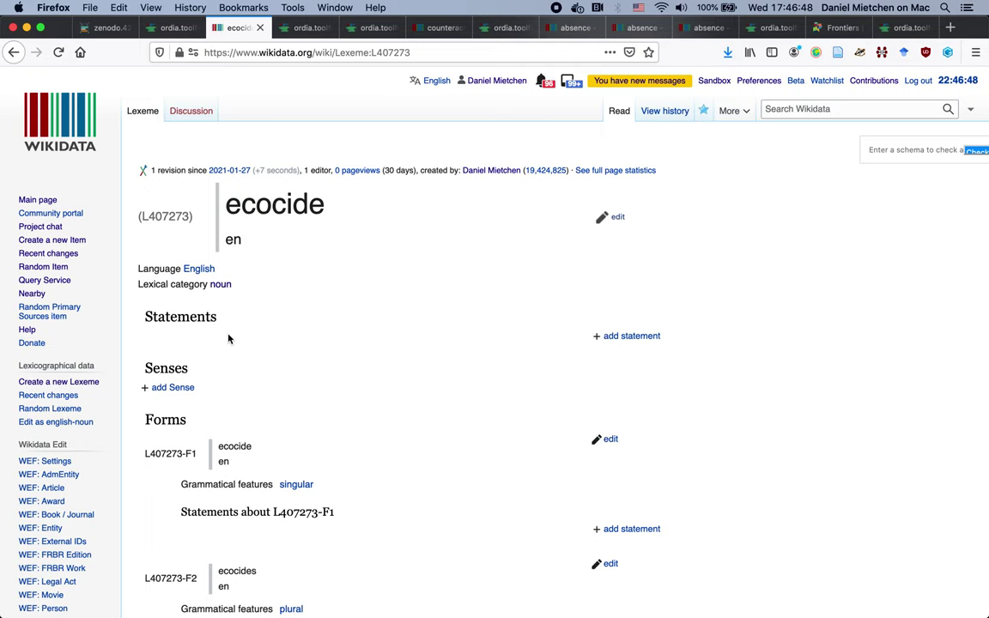
# Switch to the session etherpad and open the lexeme L407266 linked under the Ordia text-to-lexemes entry
pyautogui.hotkey('ctrl', 'shift', 'Tab')
pyautogui.hotkey('ctrl', 'shift', 'Tab')
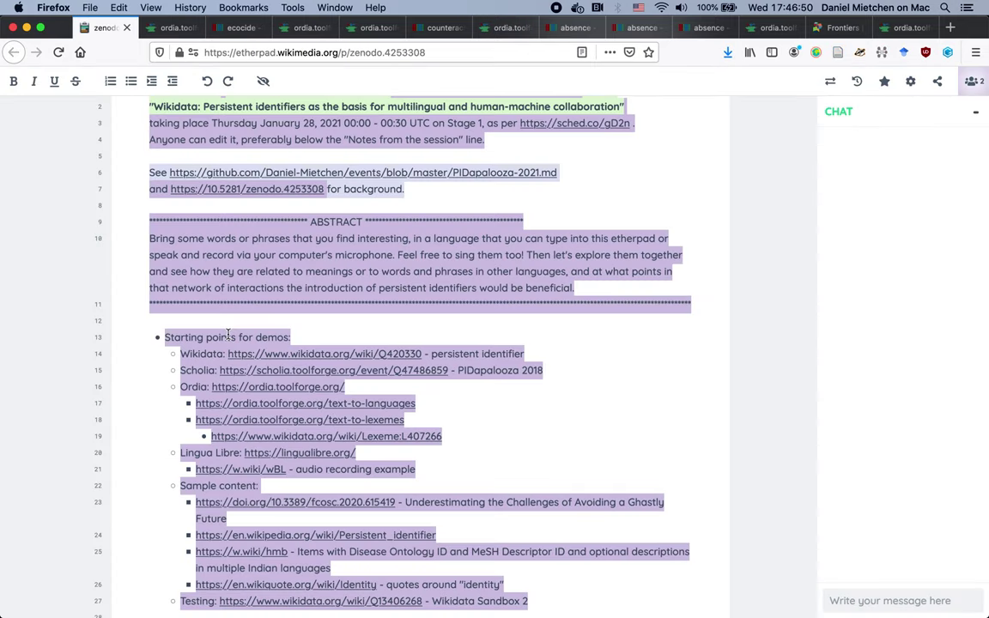
pyautogui.scroll(-4, 229, 335)
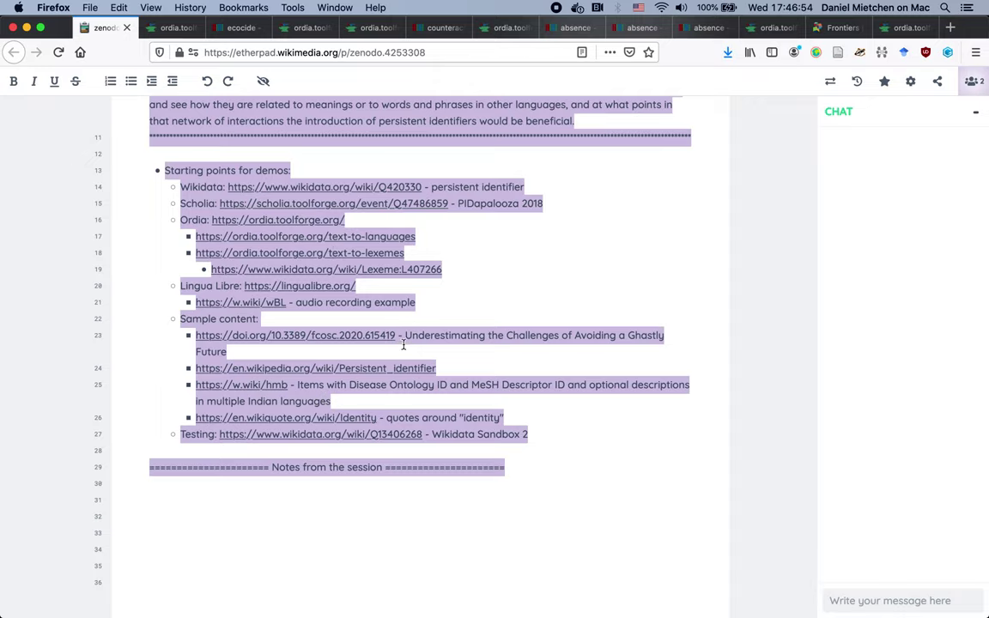
pyautogui.scroll(1, 427, 401)
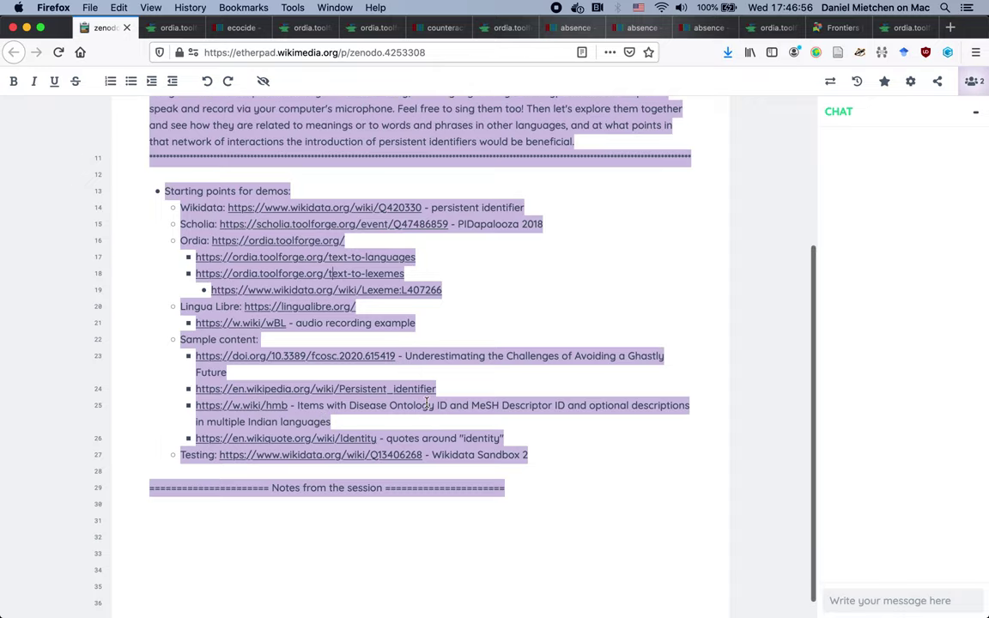
pyautogui.click(416, 296)
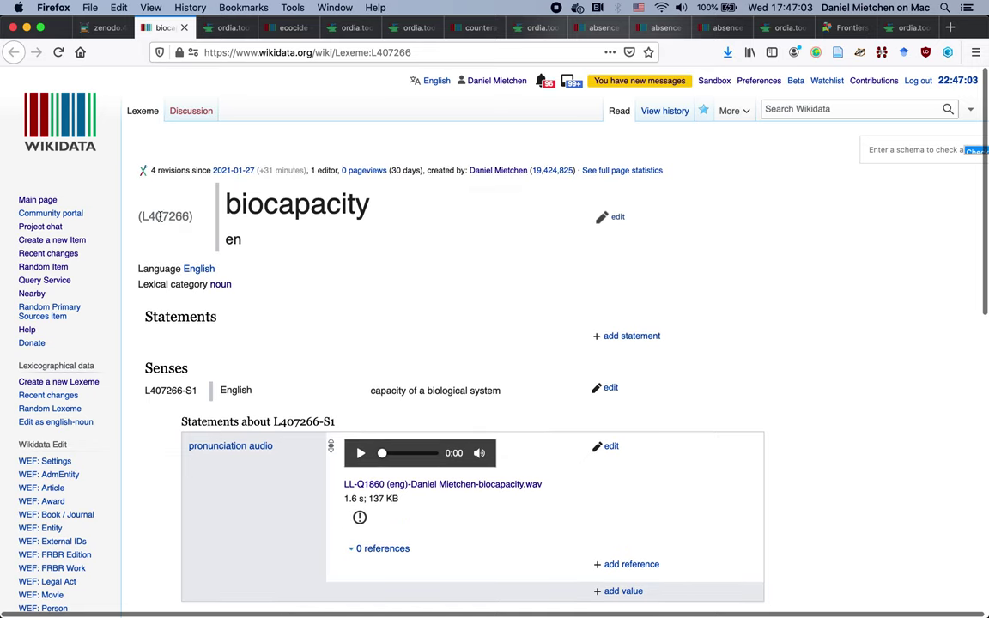
# Copy the lemma of lexeme L407266 and add "- biocapacity" after its link in the etherpad
pyautogui.doubleClick(230, 204)
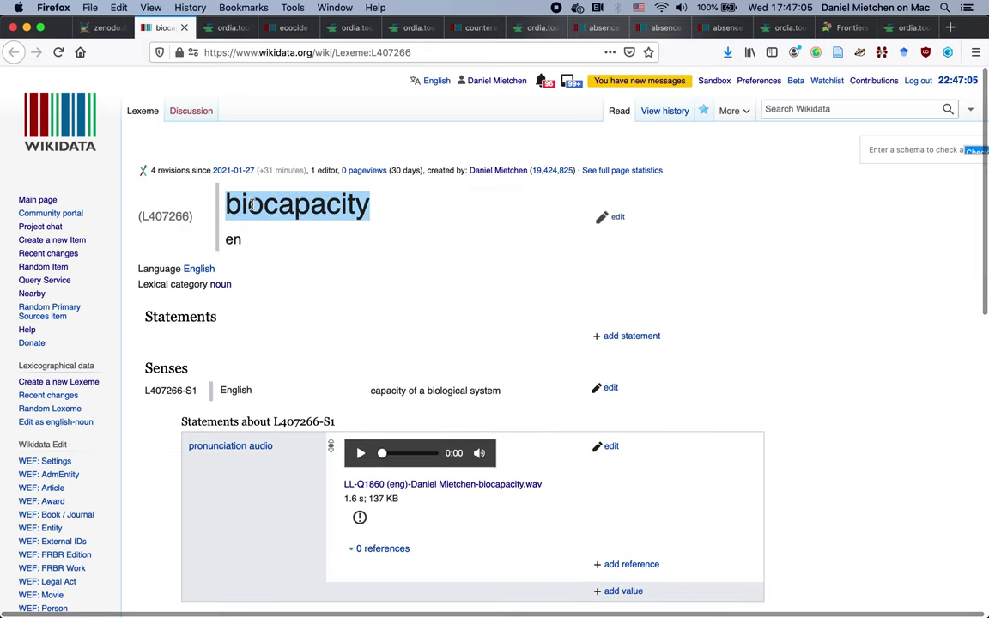
pyautogui.hotkey('ctrl', 'shift', 'Tab')
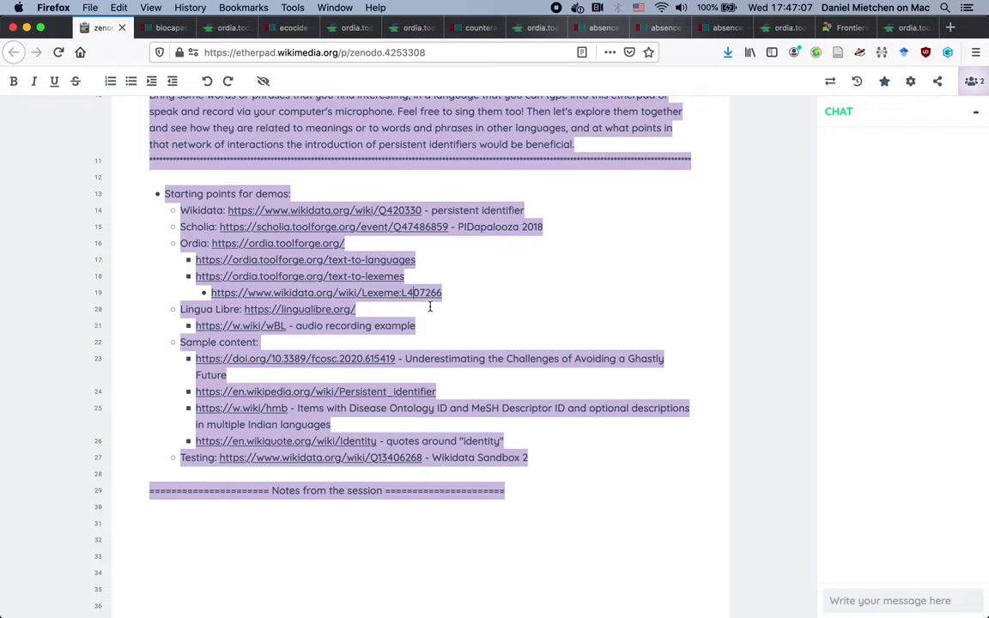
pyautogui.write('-')
pyautogui.press('super+v')
pyautogui.scroll(1, 490, 285)
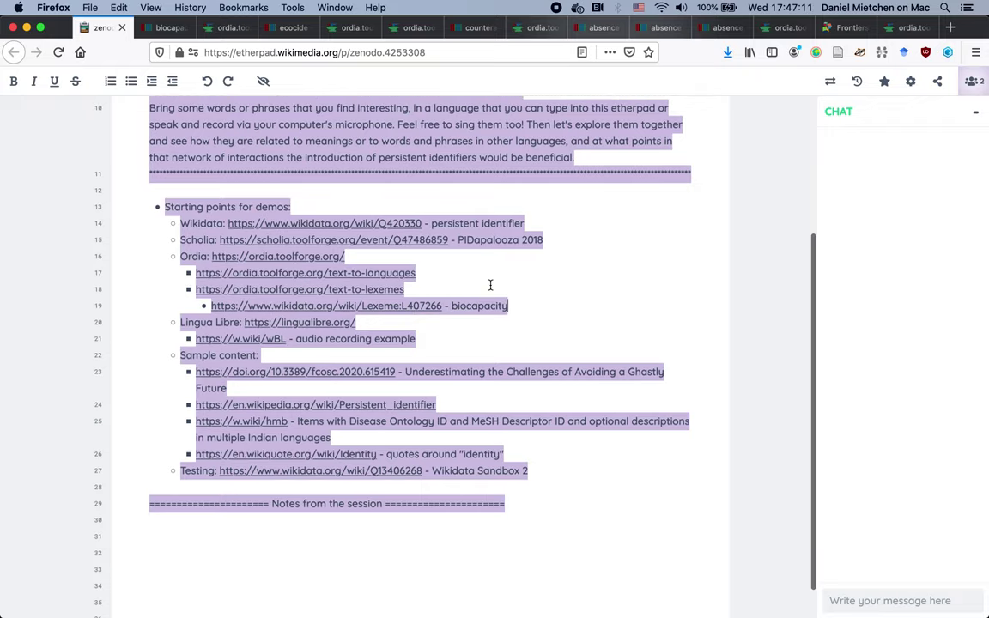
# Open Lingua Libre from the etherpad's starting points and launch its Record Wizard
pyautogui.hotkey('ctrl', 'Tab')
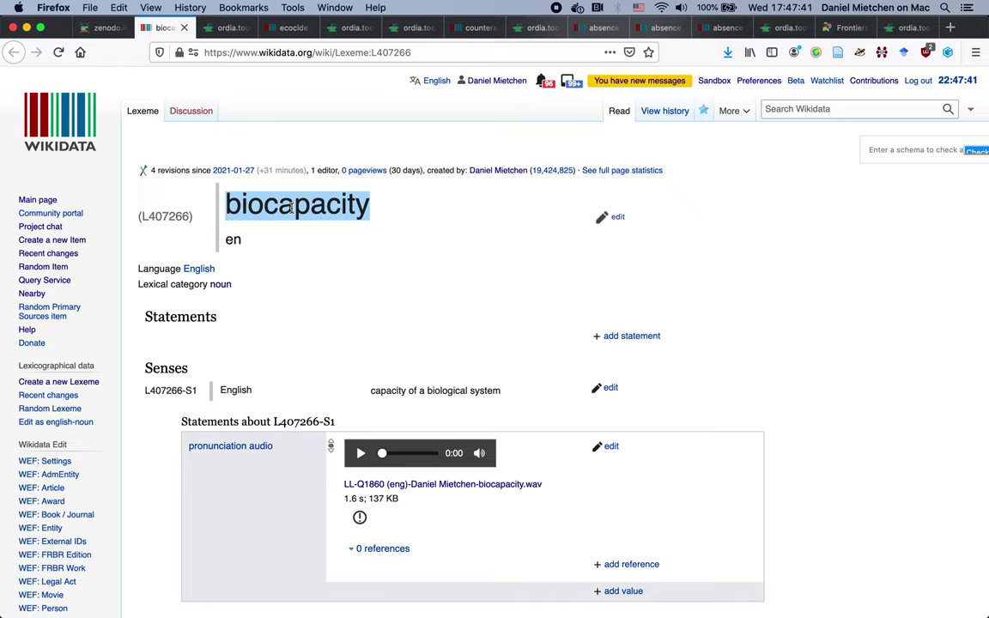
pyautogui.hotkey('ctrl', 'shift', 'Tab')
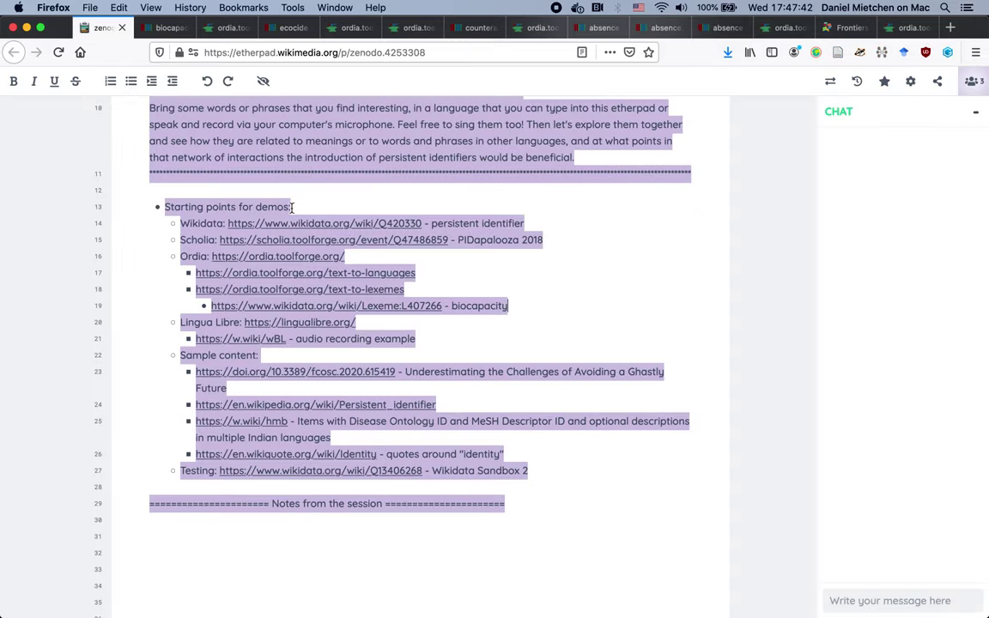
pyautogui.click(285, 324)
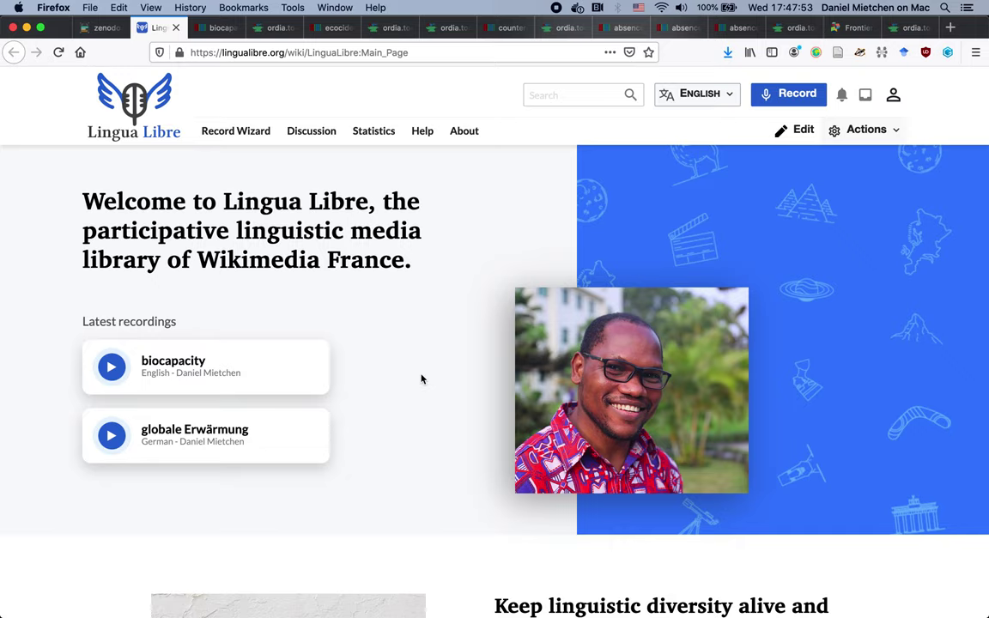
pyautogui.click(787, 97)
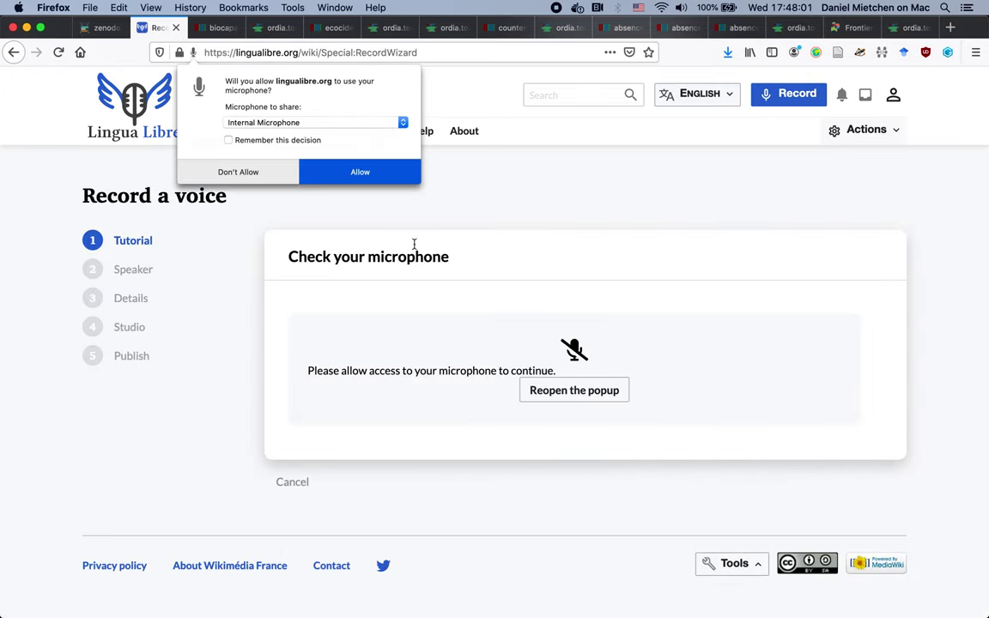
# Allow Lingua Libre to use the internal microphone, run the test recording and continue to the speaker profile
pyautogui.click(372, 178)
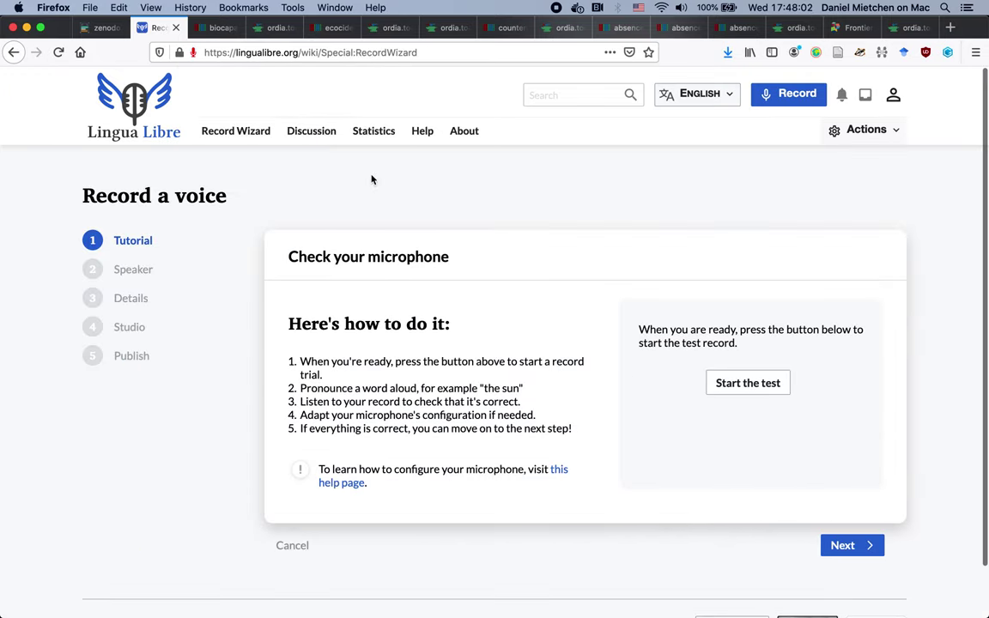
pyautogui.click(751, 391)
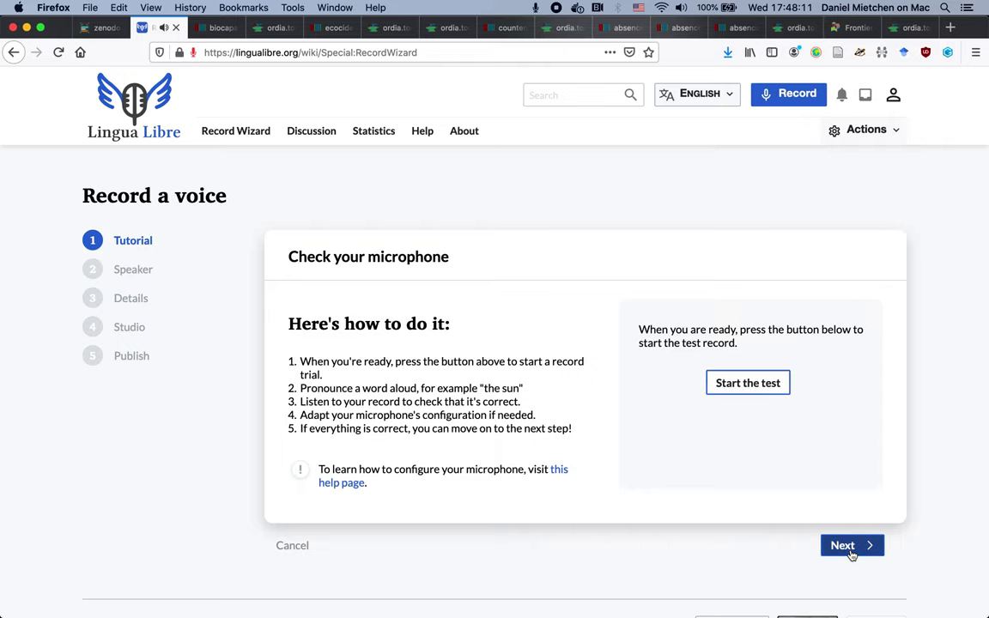
pyautogui.click(852, 551)
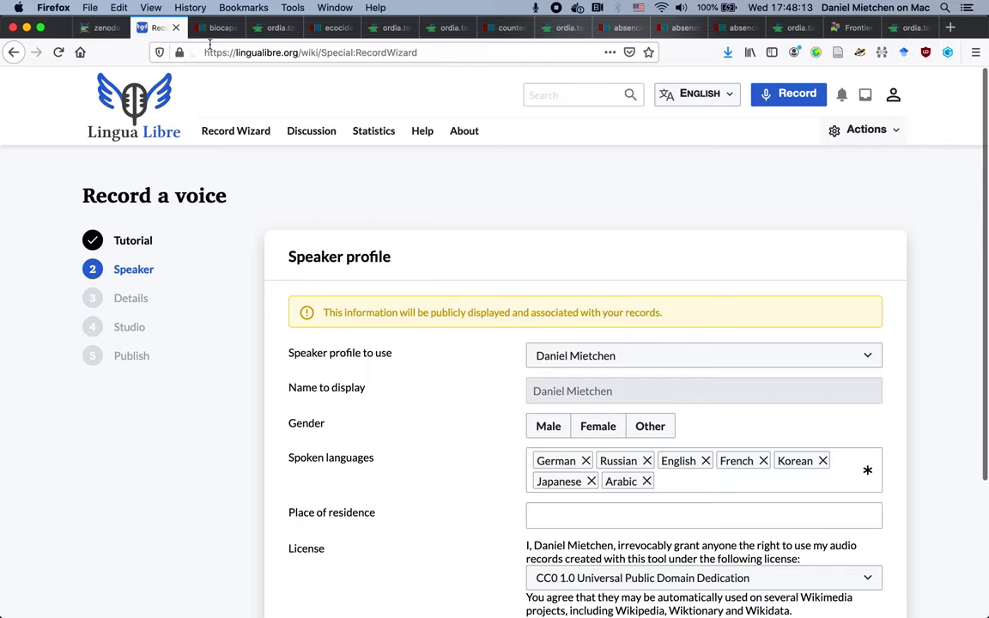
# Open the persistent identifier item Q420330 from the etherpad and follow its German Wikipedia link, "Persistent Identifier"
pyautogui.click(104, 30)
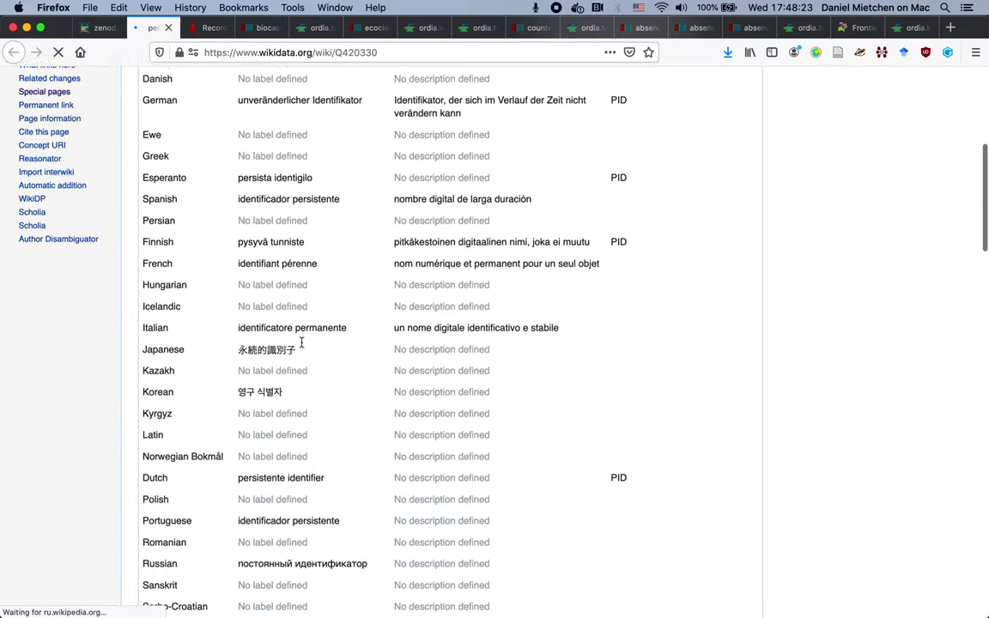
pyautogui.scroll(-3, 301, 342)
pyautogui.scroll(-15, 301, 343)
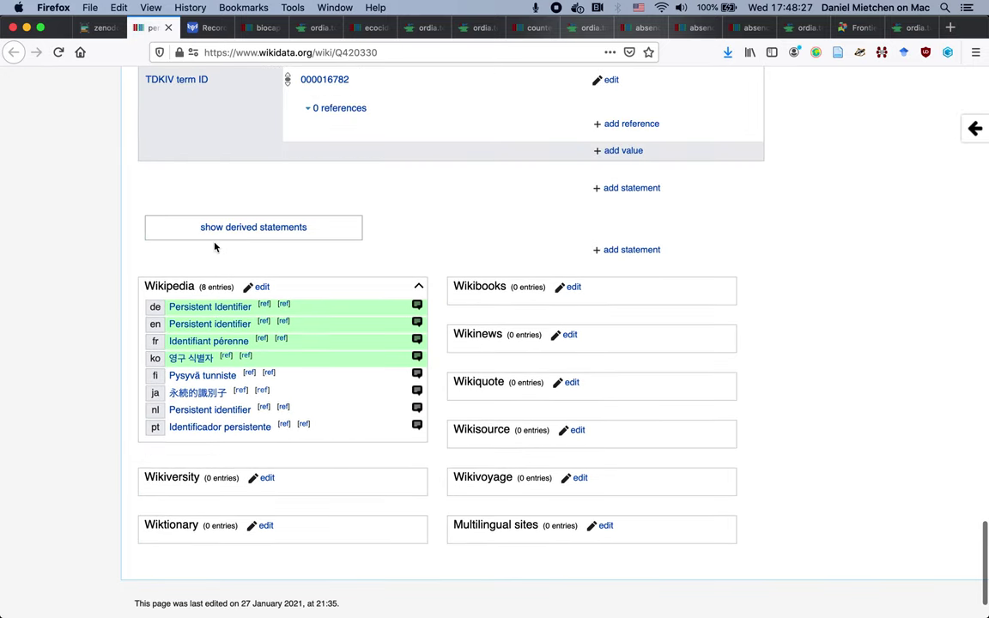
pyautogui.click(207, 306)
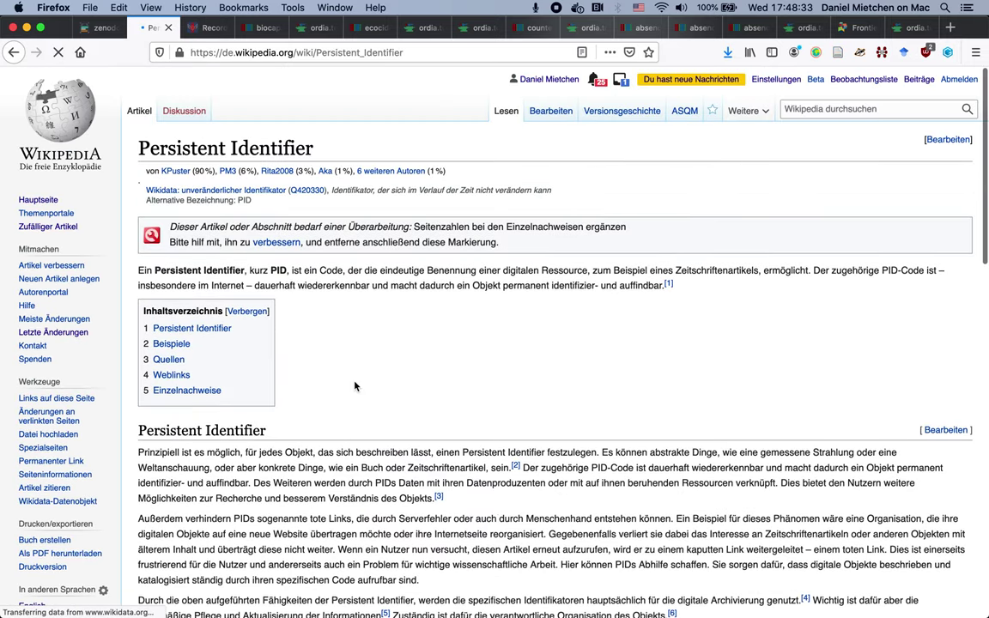
# Copy the word "Zugriffsadresse" from the Funktion list of the German article
pyautogui.scroll(-4, 355, 383)
pyautogui.scroll(-7, 356, 384)
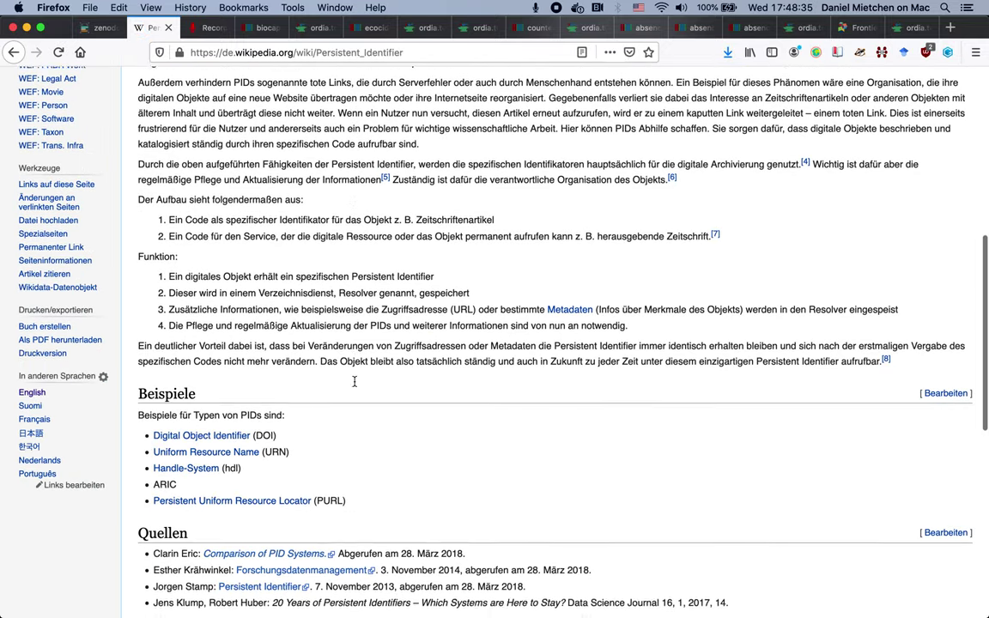
pyautogui.doubleClick(404, 291)
pyautogui.press('super+c')
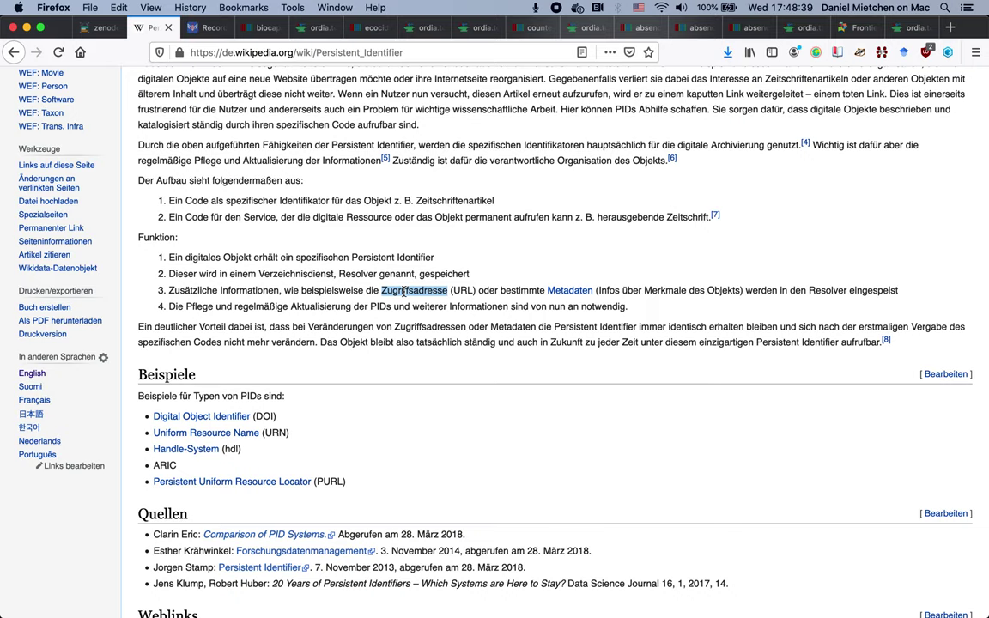
# Return to the Lingua Libre Record Wizard, continue past the speaker profile and set the recording language to German
pyautogui.hotkey('ctrl', 'Tab')
pyautogui.scroll(-4, 651, 426)
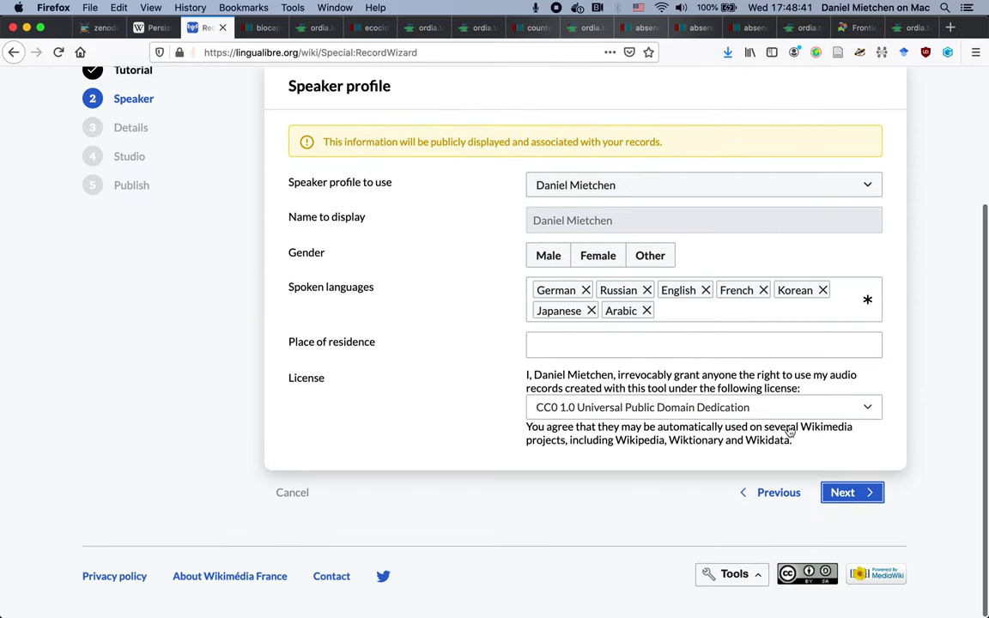
pyautogui.click(852, 491)
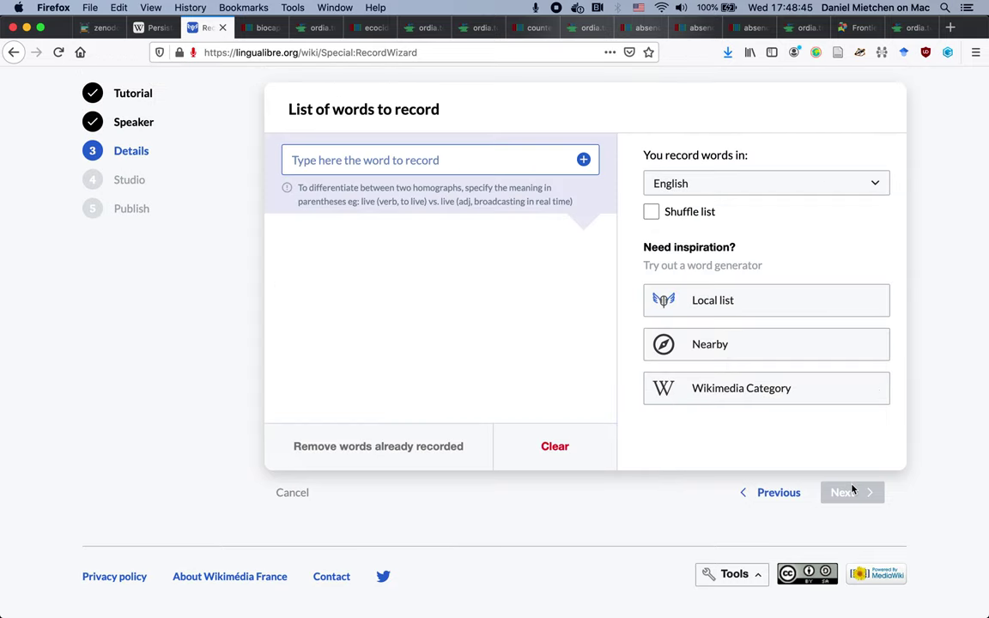
pyautogui.click(690, 187)
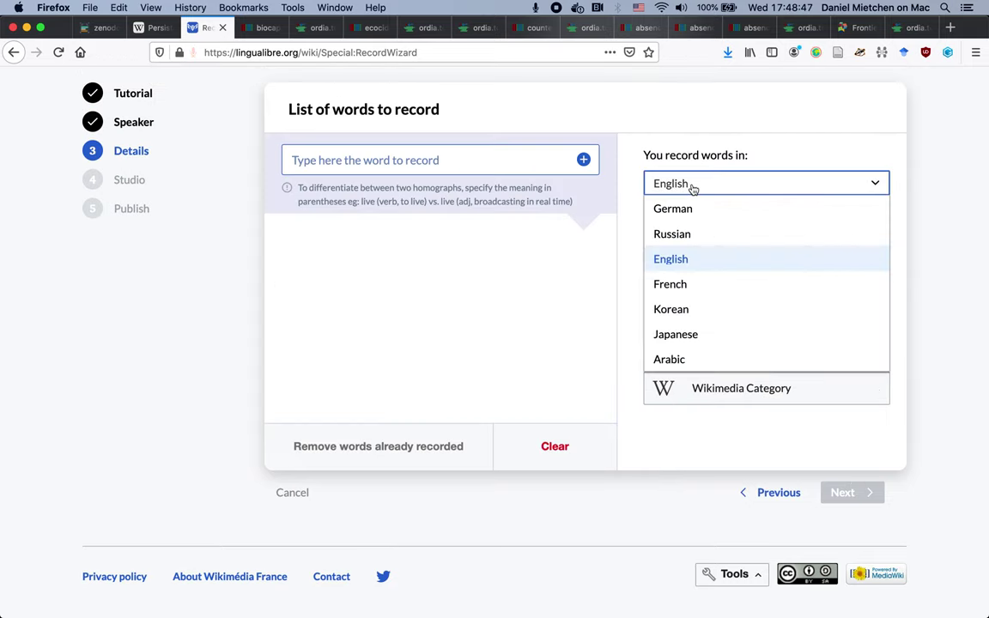
pyautogui.click(691, 209)
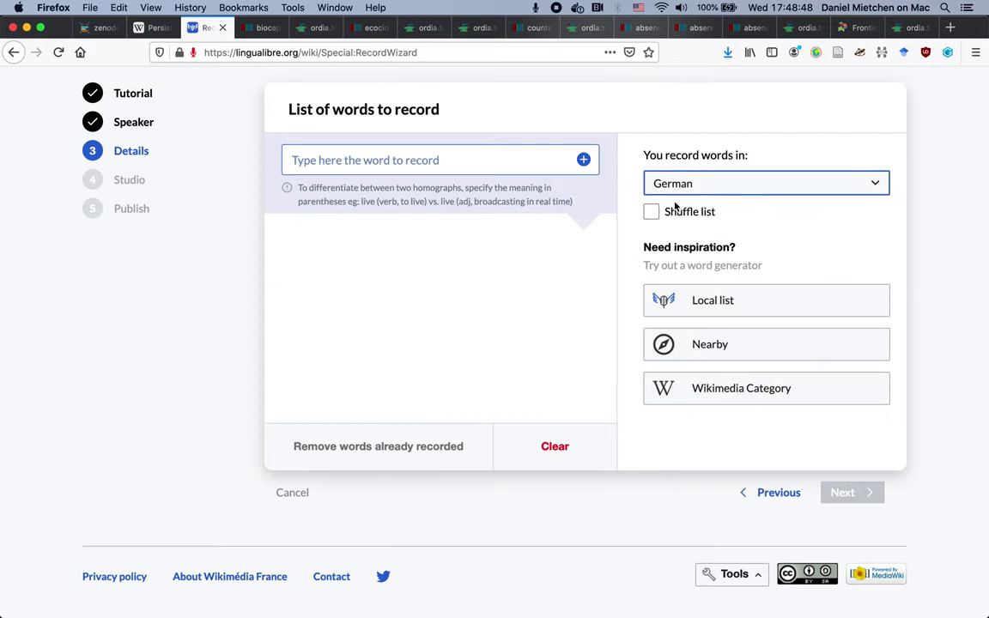
# Add the copied word "Zugriffsadresse" to the list of words to record and continue to the Studio
pyautogui.click(480, 164)
pyautogui.press('super+v')
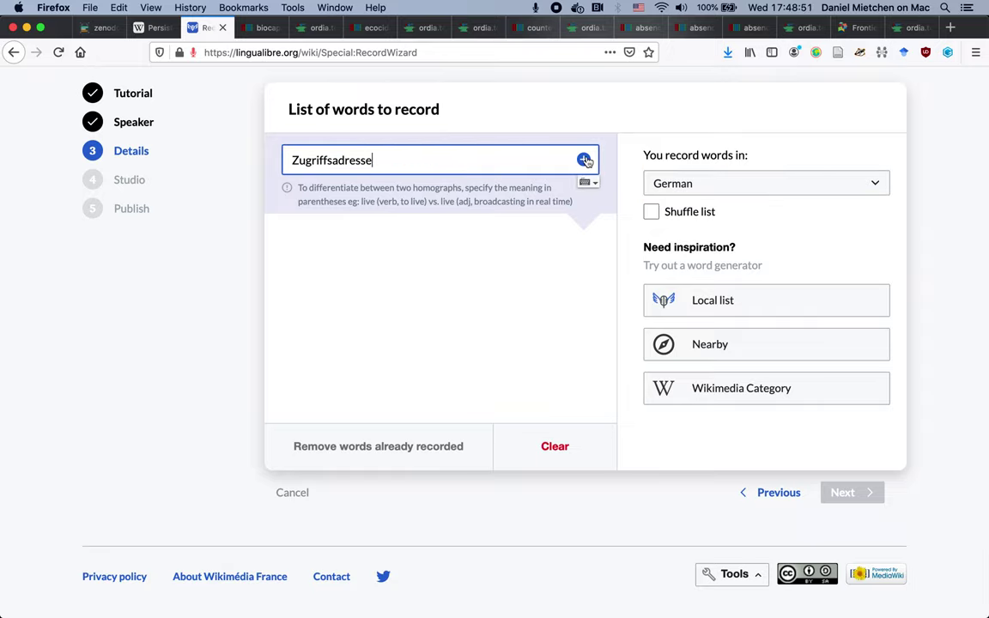
pyautogui.press('Return')
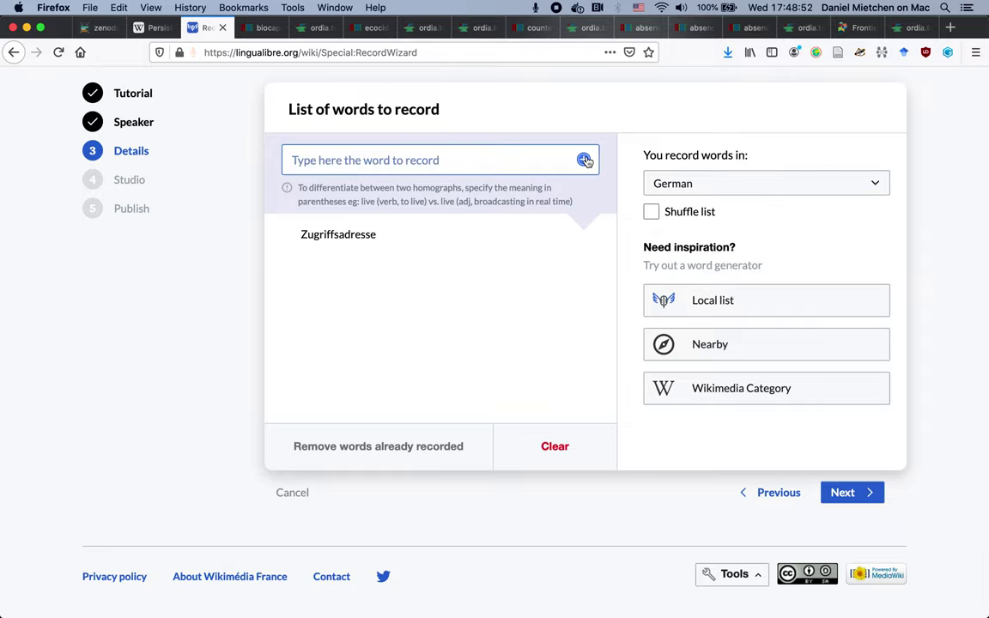
pyautogui.click(841, 493)
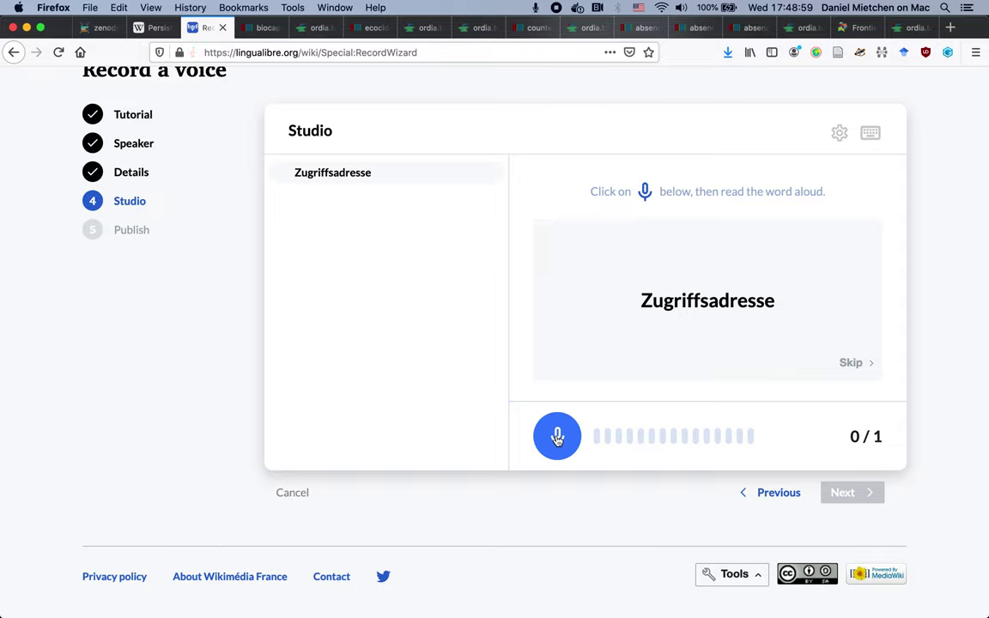
# Record the pronunciation of "Zugriffsadresse" and publish it on Wikimedia Commons
pyautogui.click(557, 438)
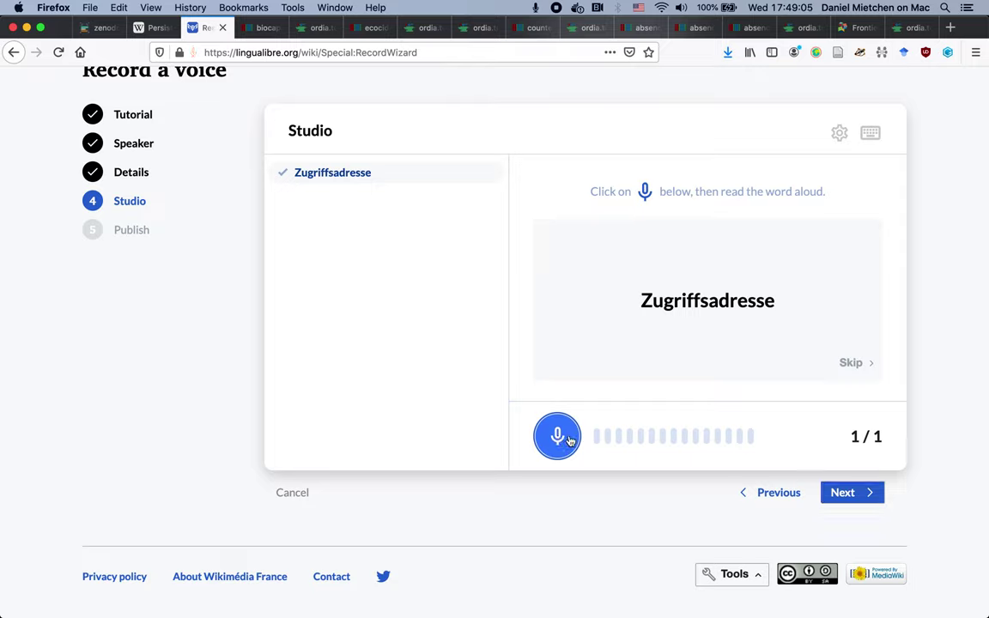
pyautogui.click(557, 438)
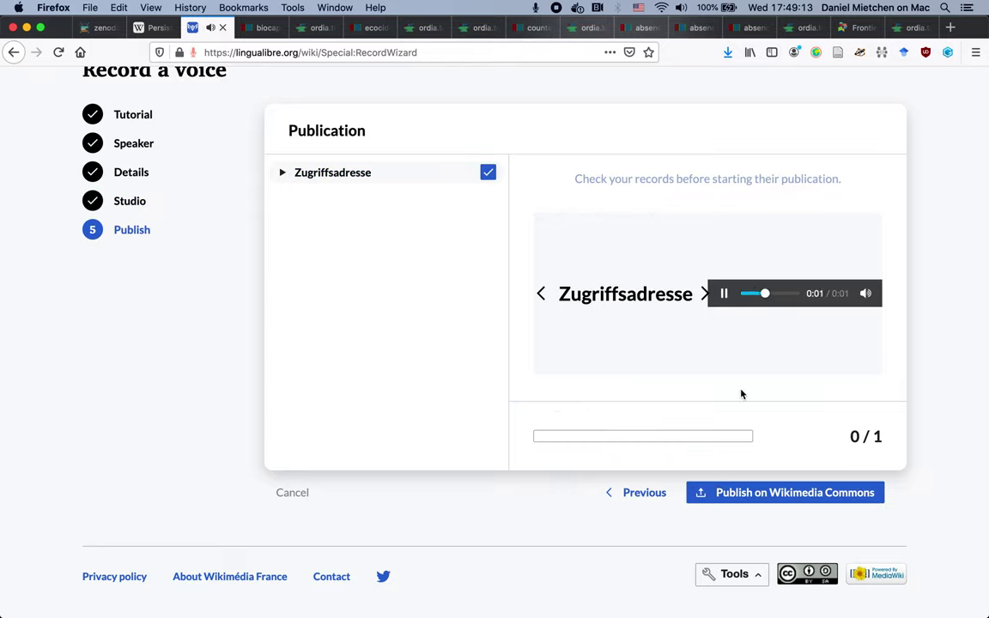
pyautogui.click(729, 493)
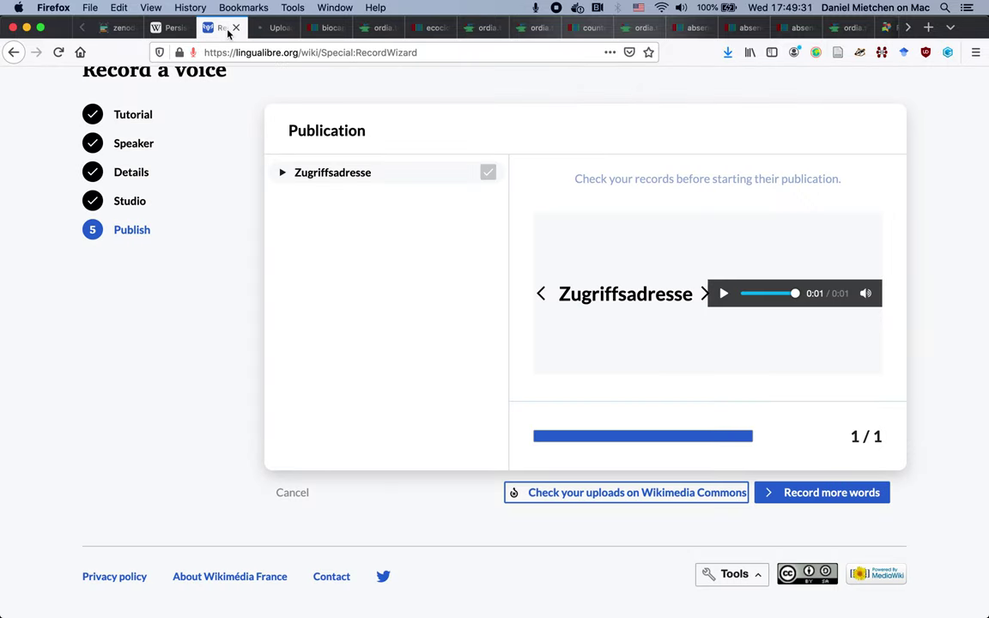
# Close the Record Wizard, open the new "Zugriffsadresse" audio file from the Commons uploads list and highlight the word in its title
pyautogui.click(234, 31)
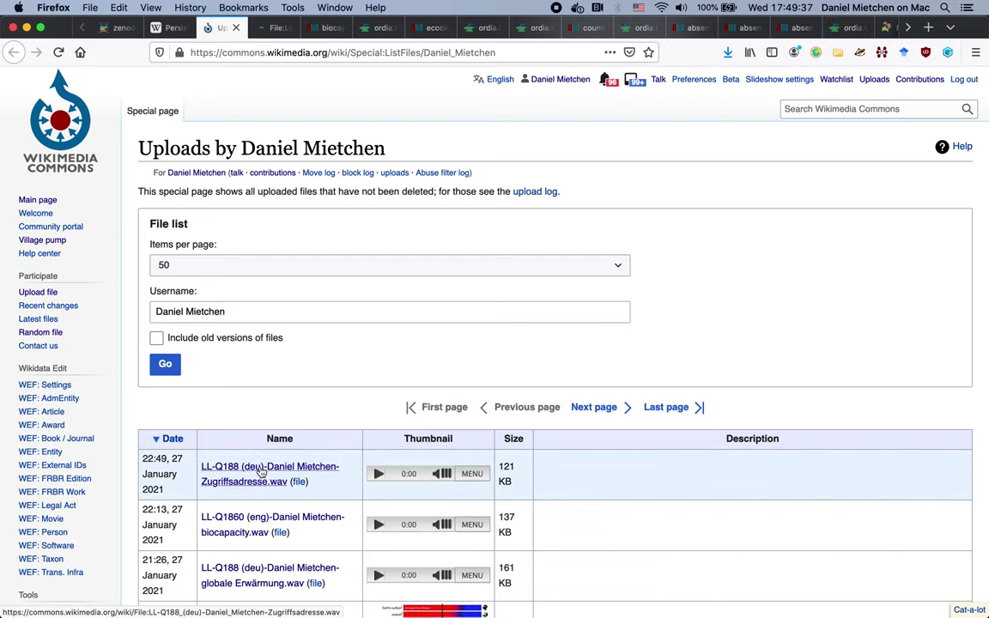
pyautogui.click(262, 471)
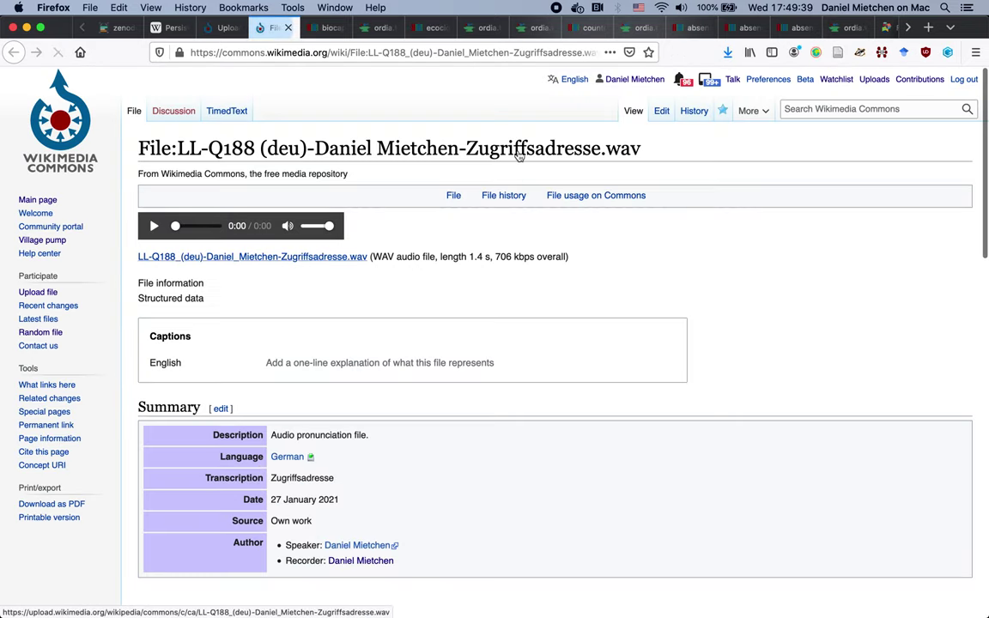
pyautogui.doubleClick(513, 146)
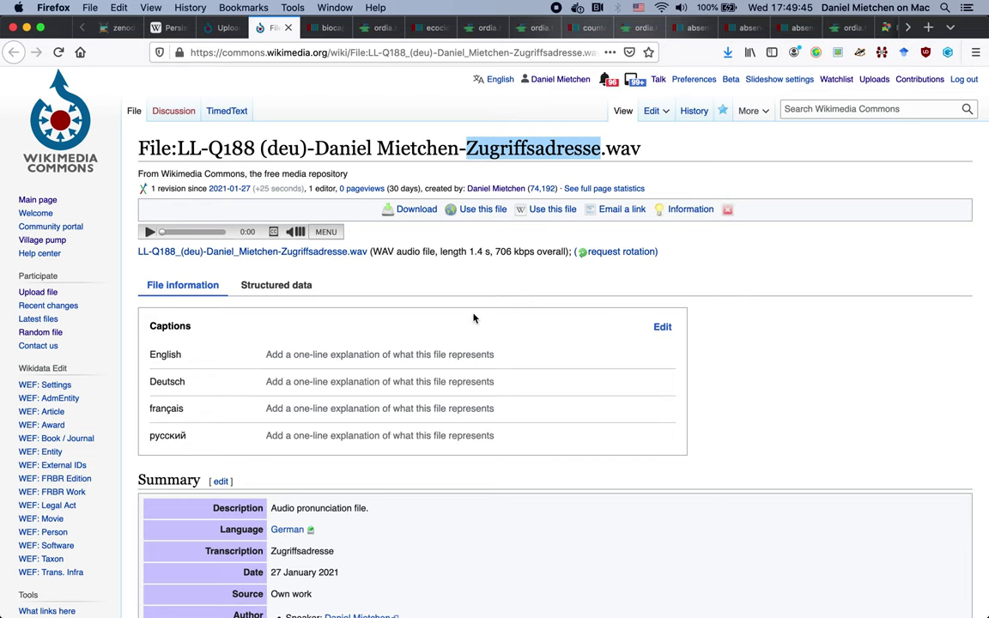
# Go back to the etherpad, open the Wikidata Sandbox 2 item and go to its date of birth statement
pyautogui.hotkey('ctrl', 'shift', 'Tab')
pyautogui.hotkey('ctrl', 'shift', 'Tab')
pyautogui.hotkey('ctrl', 'shift', 'Tab')
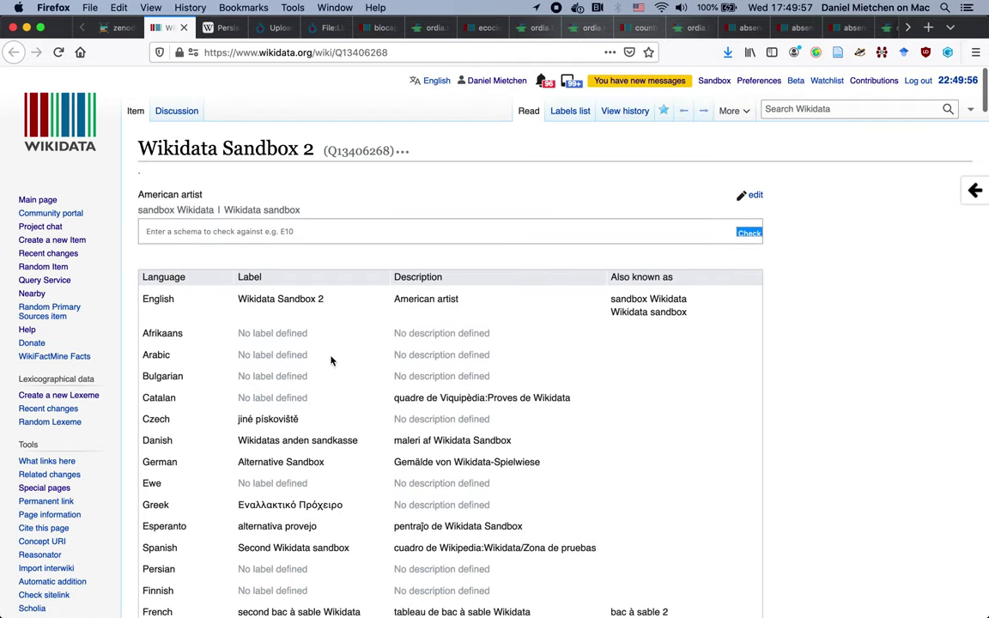
pyautogui.scroll(-10, 331, 361)
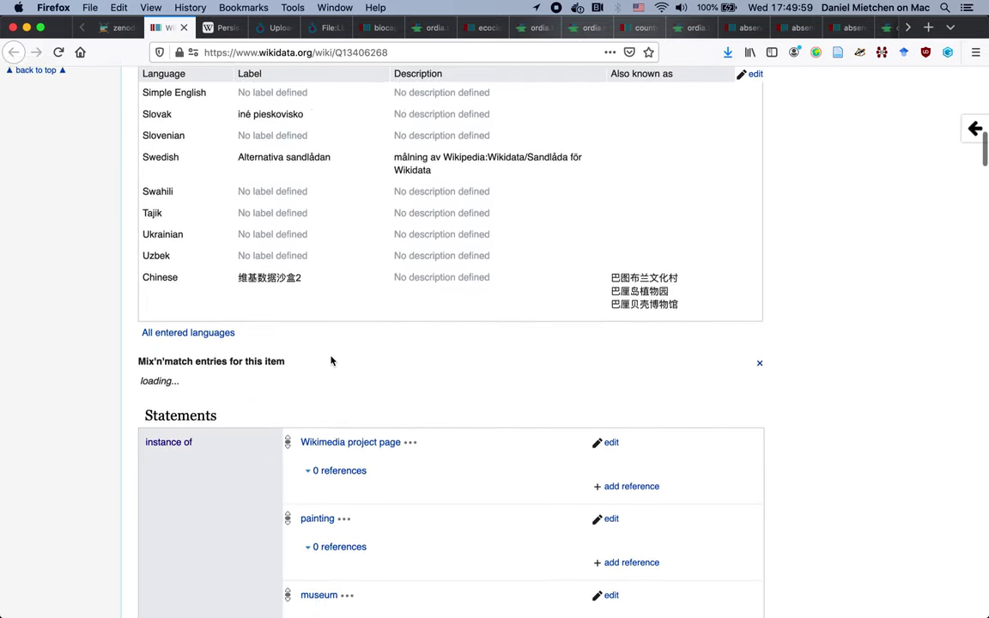
pyautogui.scroll(-10, 331, 360)
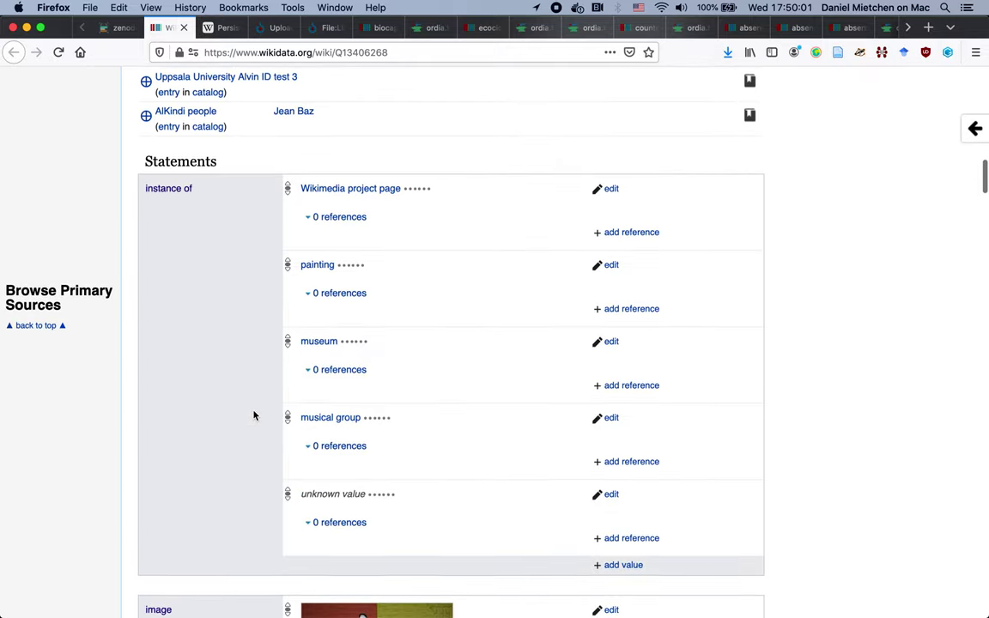
pyautogui.scroll(-10, 254, 416)
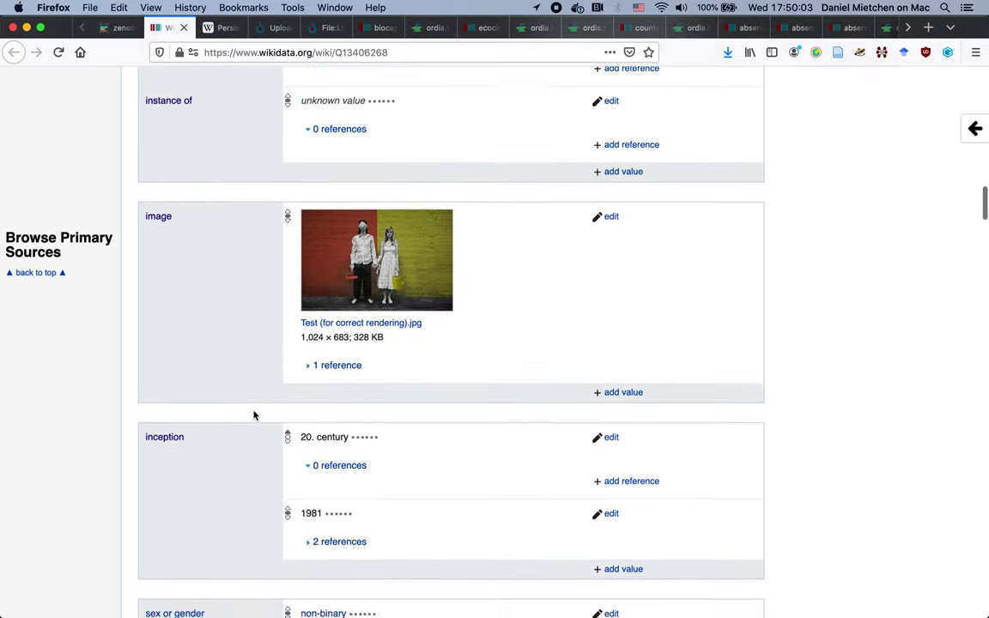
pyautogui.scroll(-15, 253, 415)
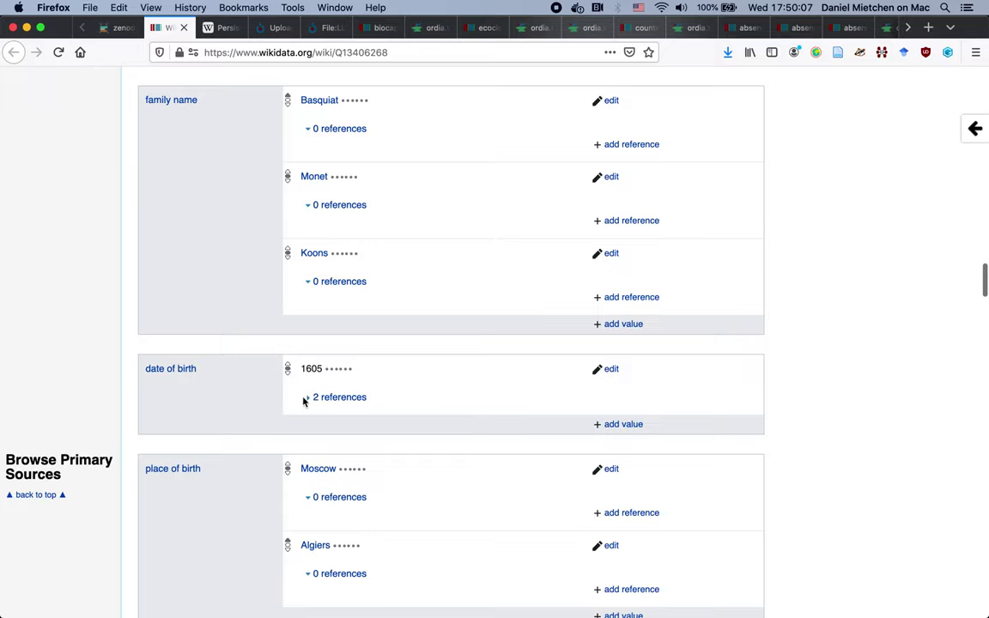
# Add and publish an implausible far-future year as a second date of birth value on the sandbox item
pyautogui.click(600, 424)
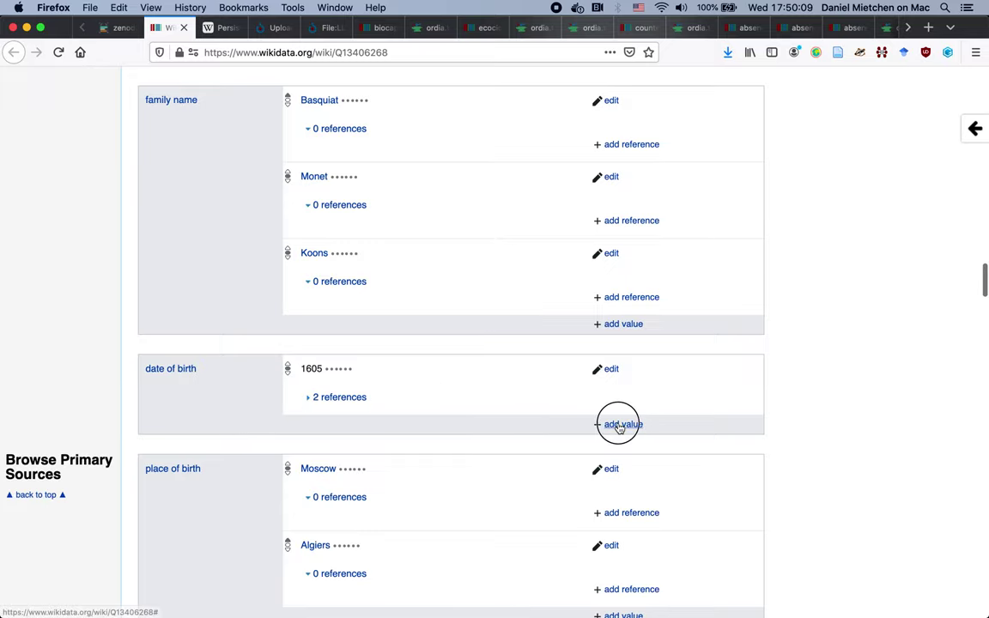
pyautogui.write('20056')
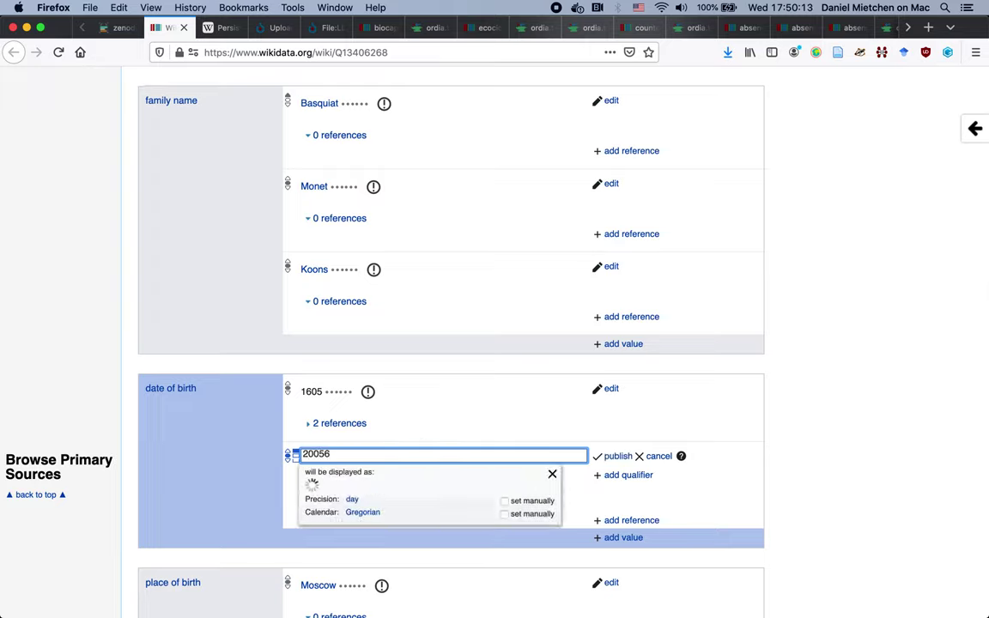
pyautogui.press('Return')
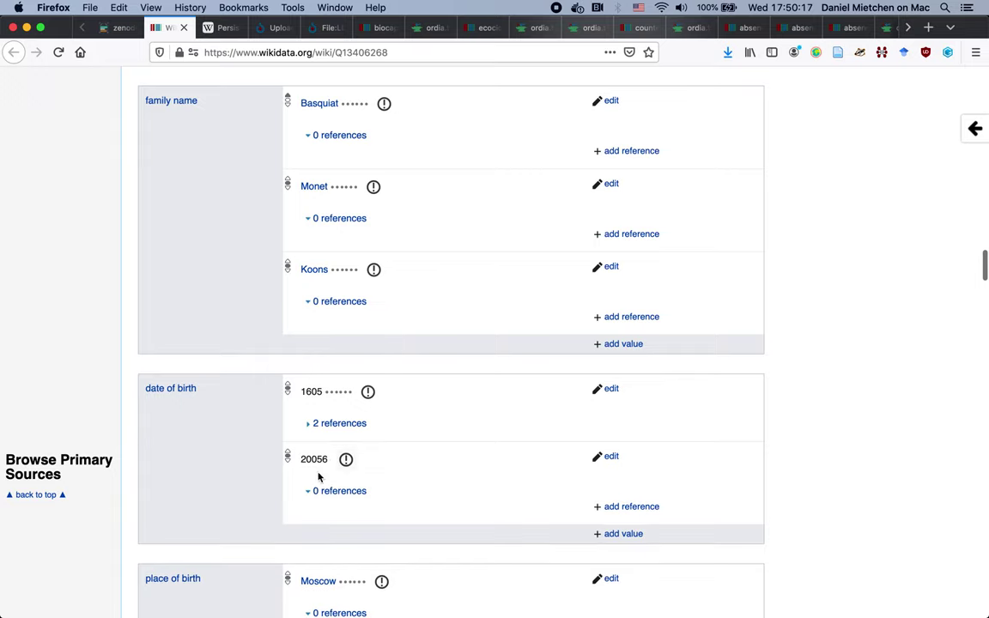
# Review the potential issues flagged for the new date of birth value, including the range constraint, and close the report
pyautogui.click(346, 459)
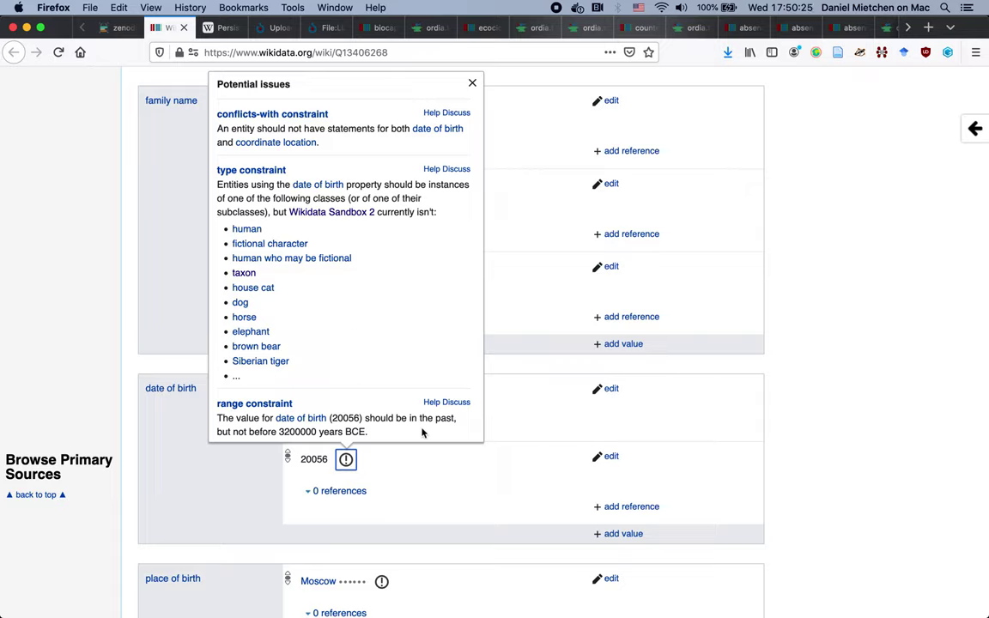
pyautogui.click(314, 434)
pyautogui.click(472, 85)
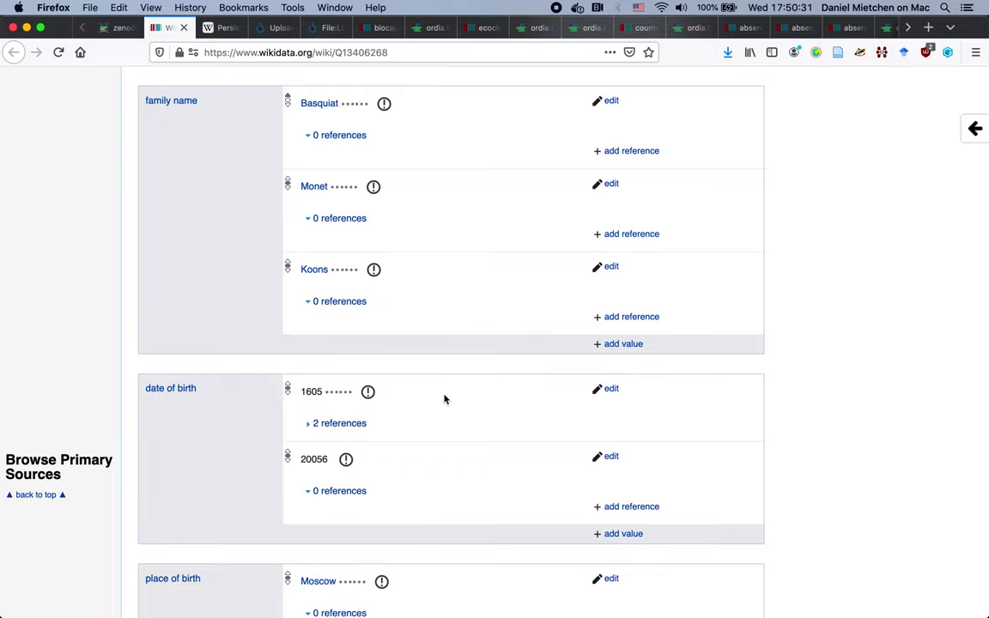
# Leave the sandbox item and return to the session etherpad with the starting points for demos
pyautogui.scroll(5, 215, 360)
pyautogui.scroll(20, 212, 347)
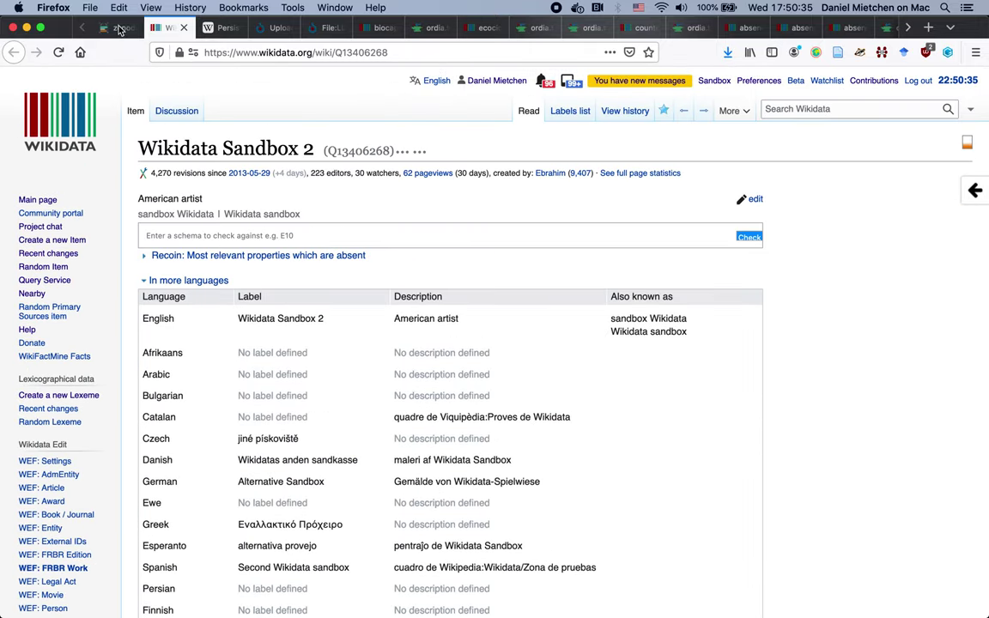
pyautogui.scroll(-1, 323, 348)
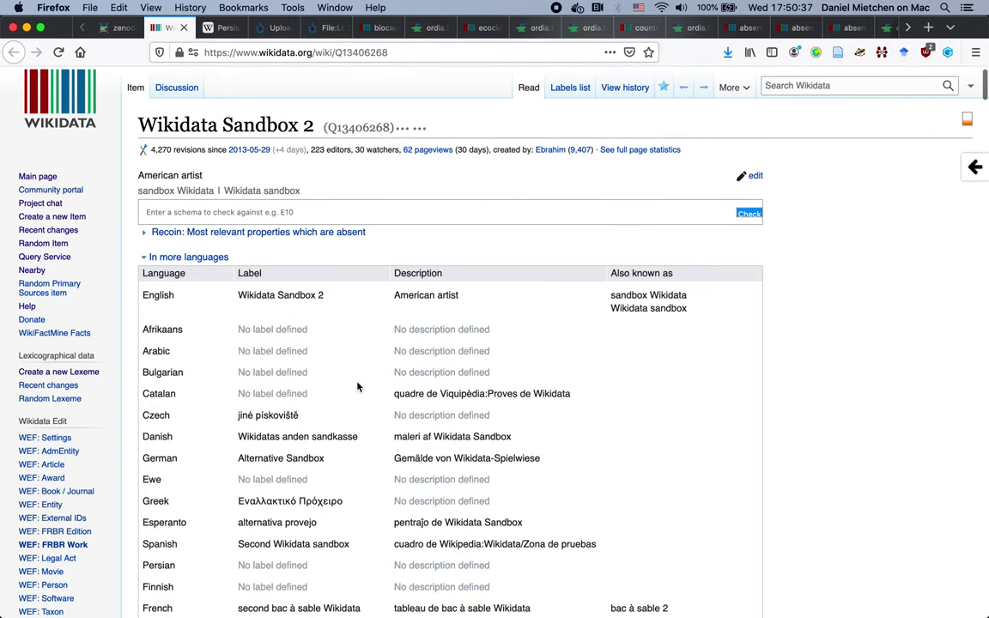
pyautogui.scroll(1, 323, 348)
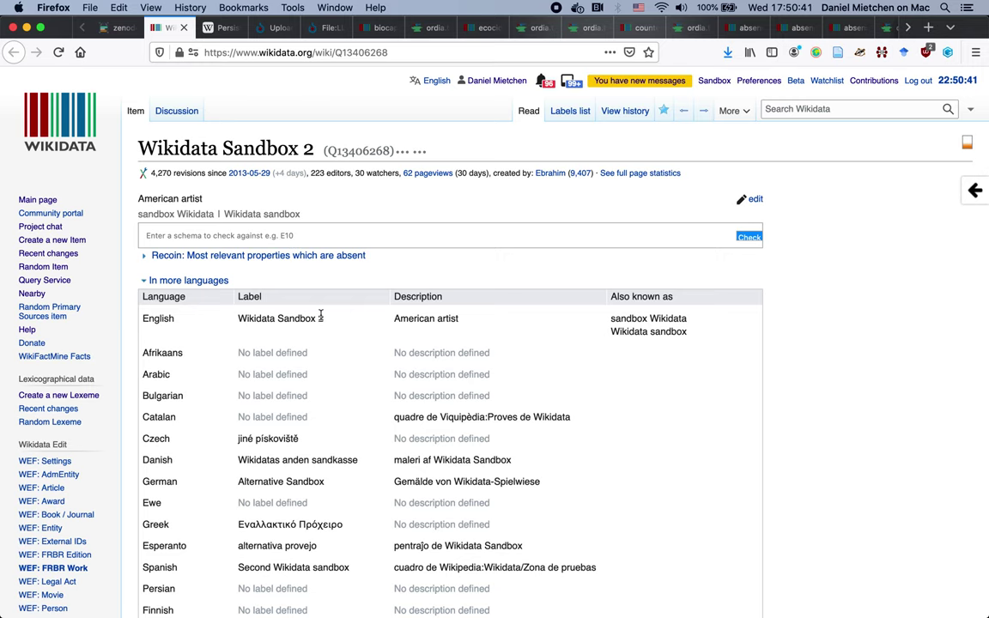
pyautogui.scroll(-1, 320, 316)
pyautogui.scroll(1, 320, 316)
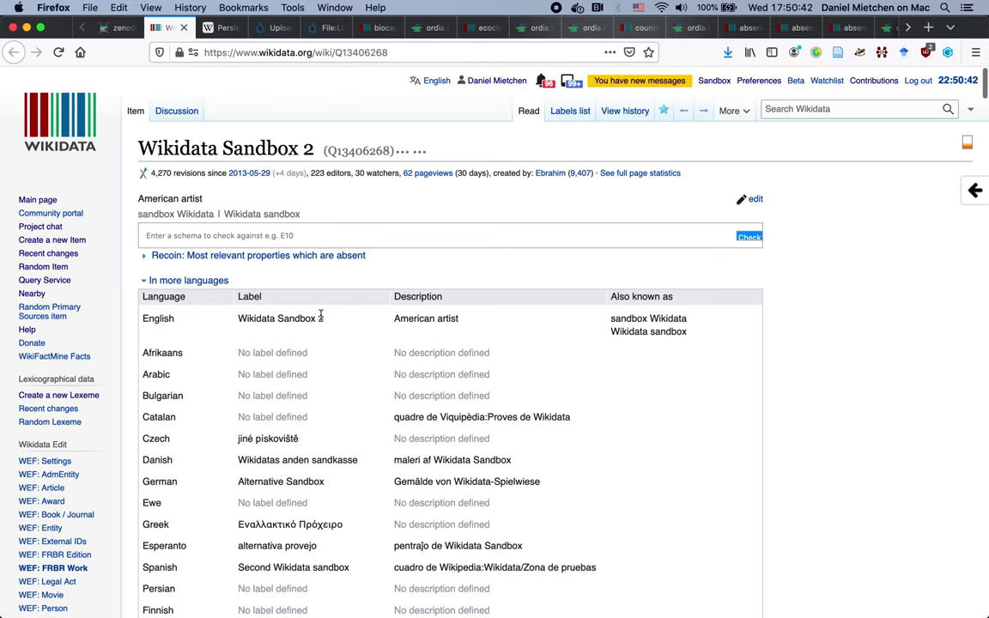
pyautogui.click(119, 28)
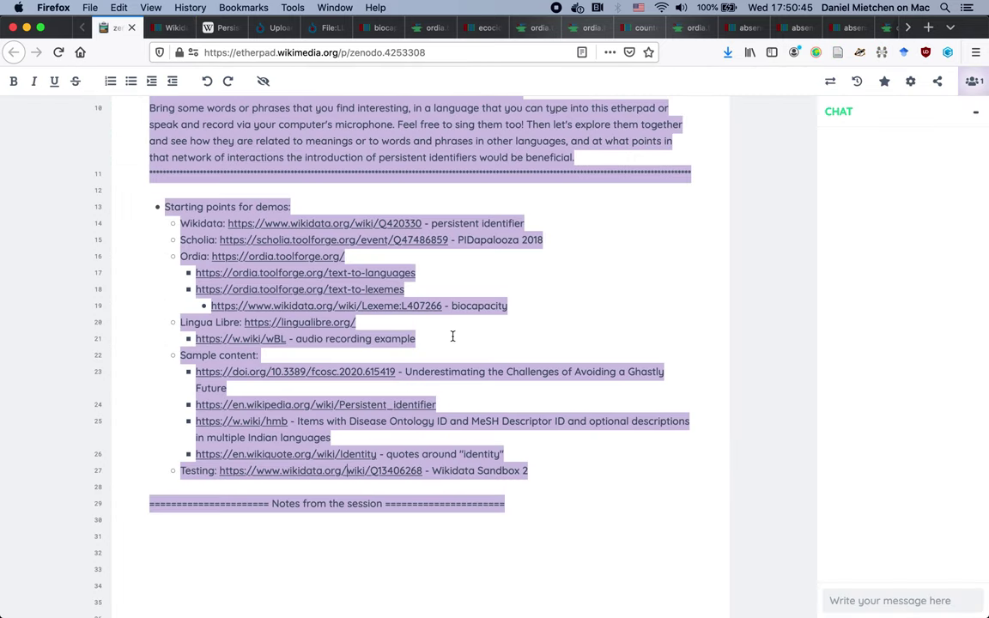